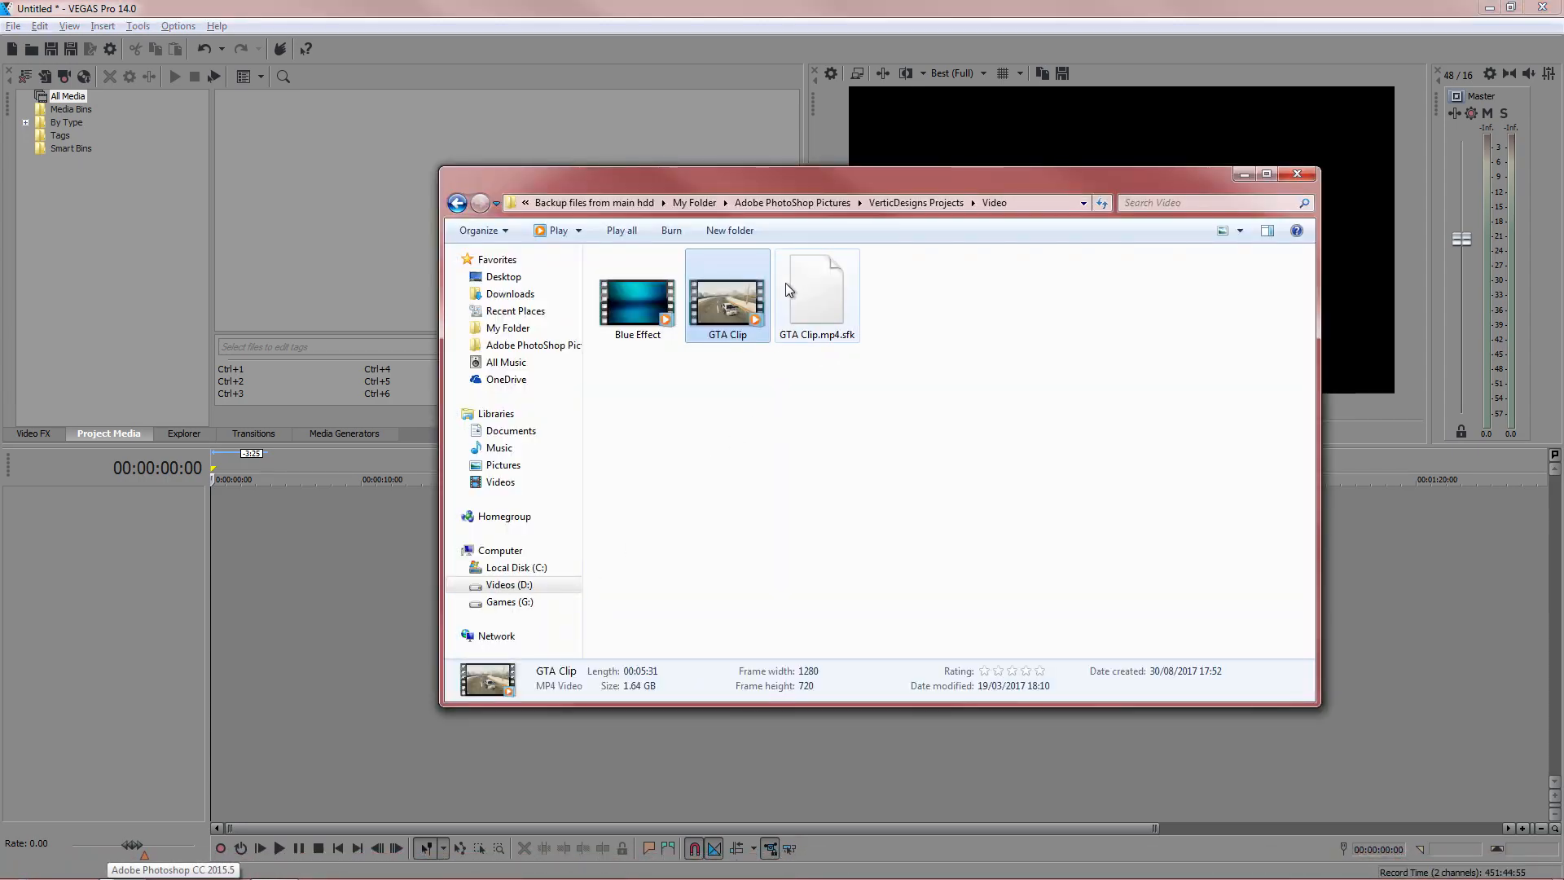
Step: Drag GTA Clip from Explorer onto the timeline and bring VEGAS forward on an early frame
drag(745, 277, 293, 510)
drag(179, 515, 221, 511)
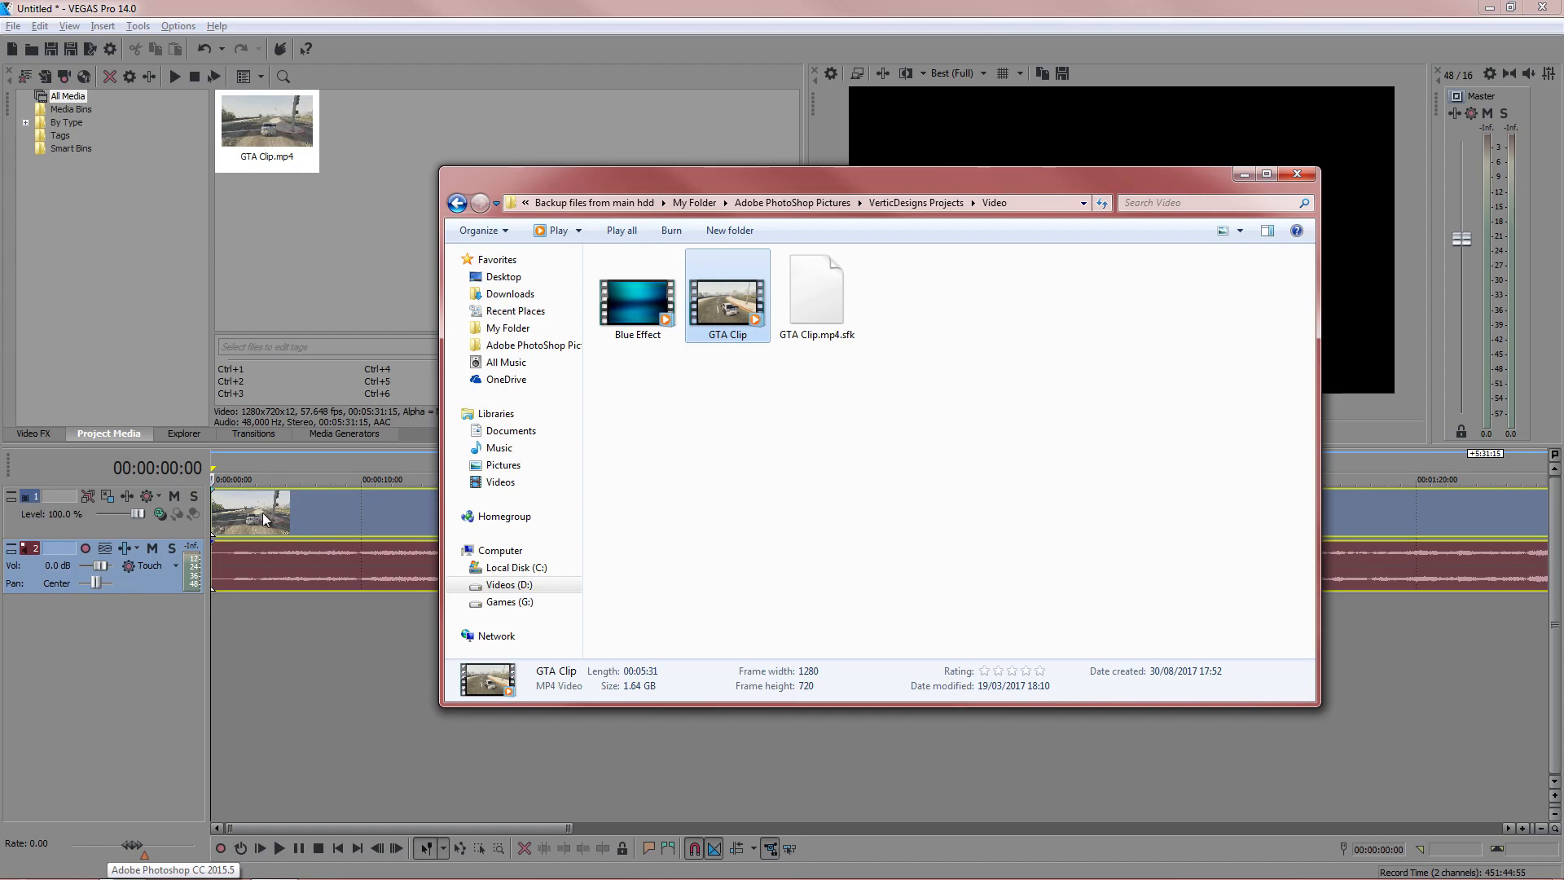
click(238, 512)
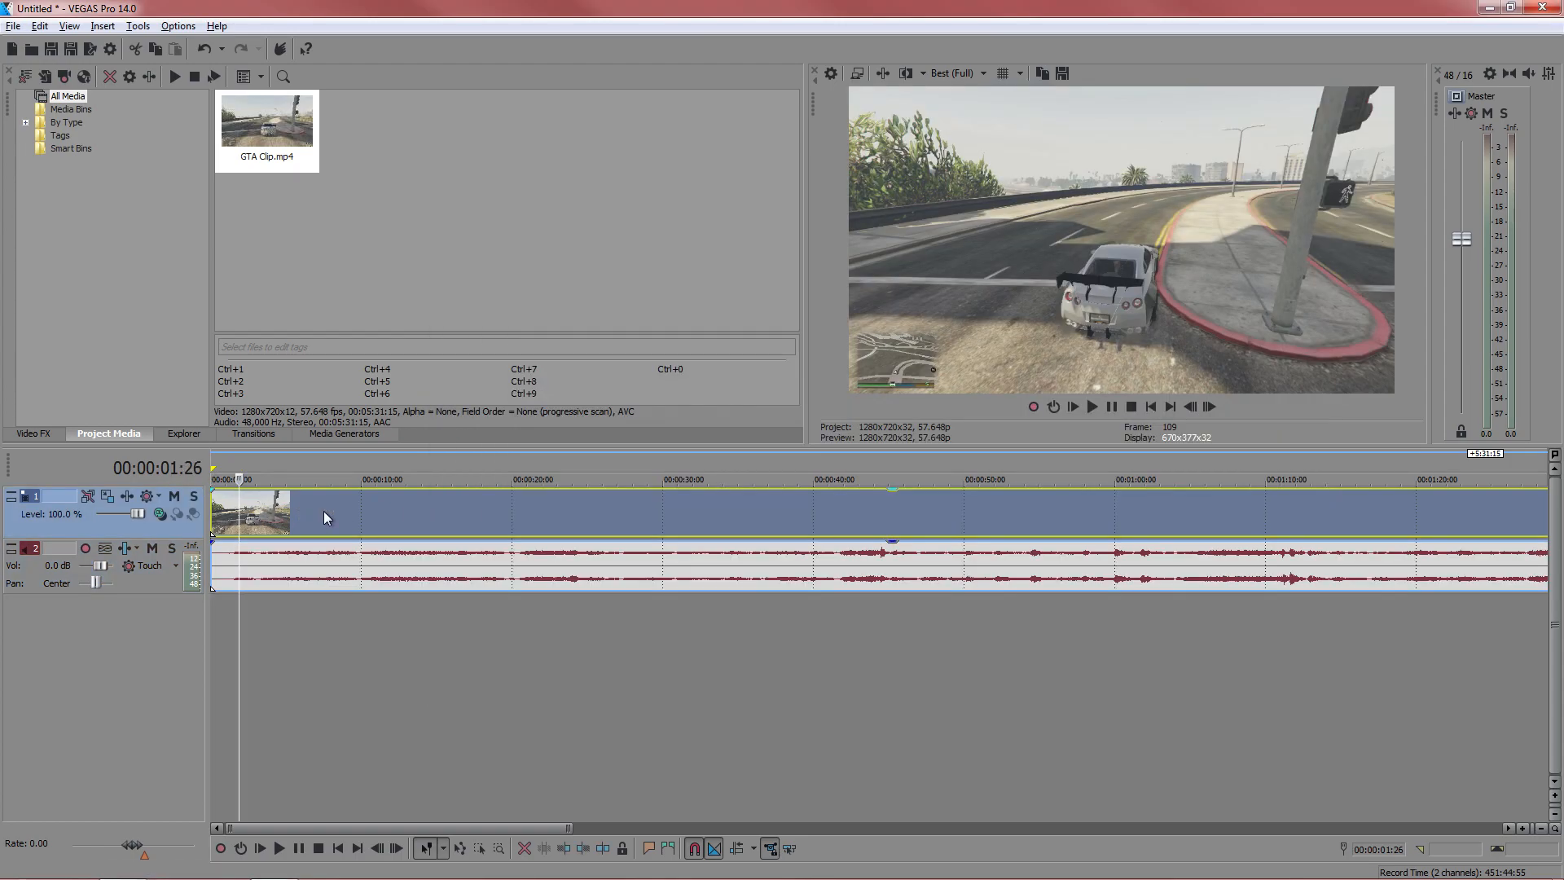
Step: Set the GTA Clip event's properties to Disable resample and confirm
right_click(255, 521)
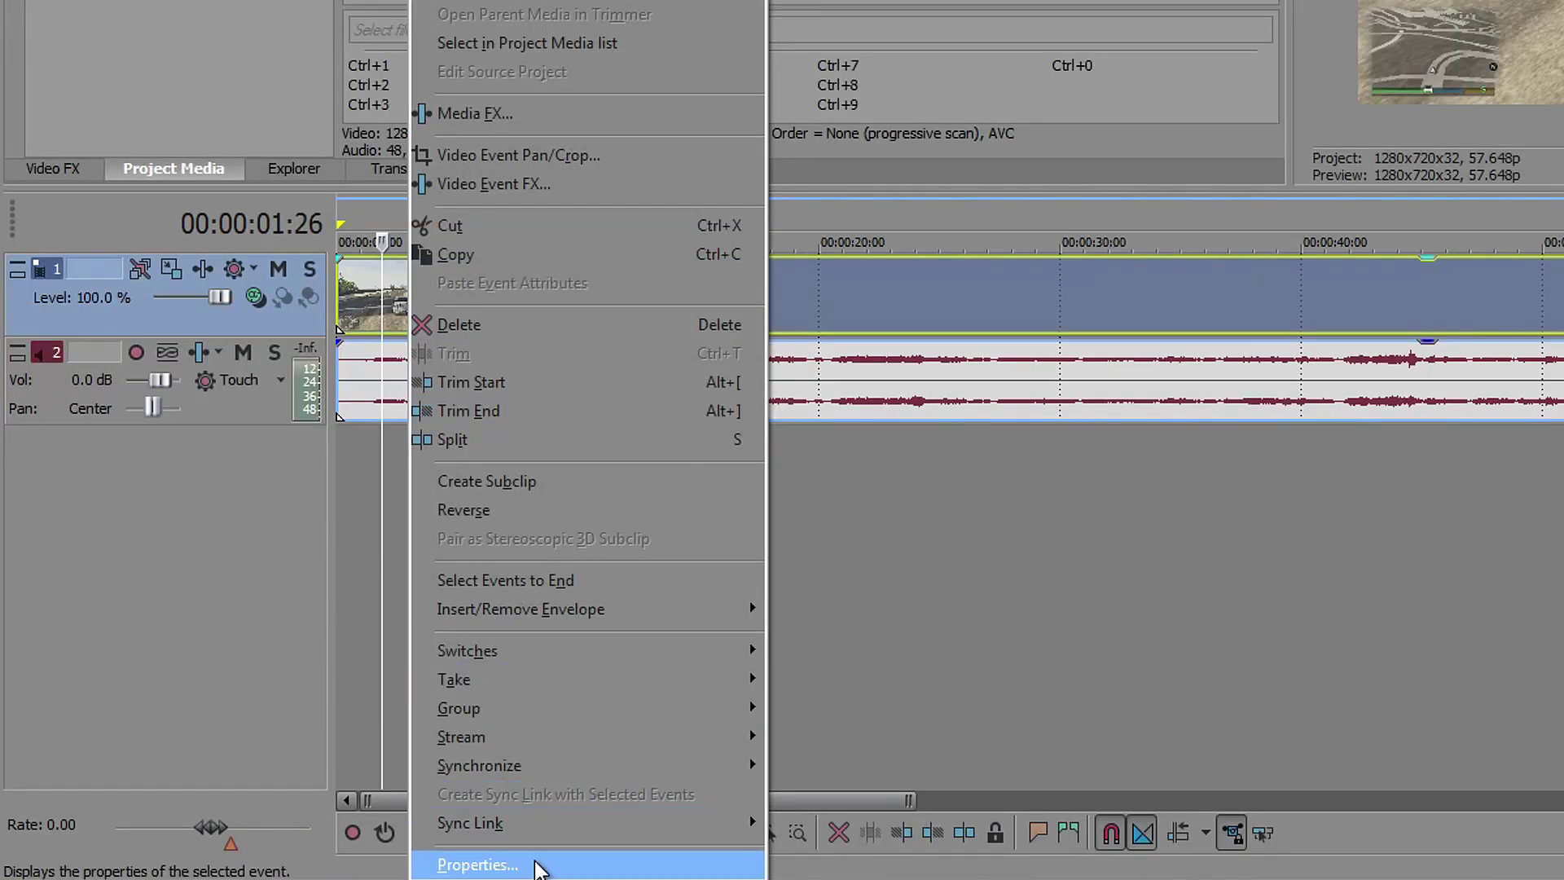
click(541, 867)
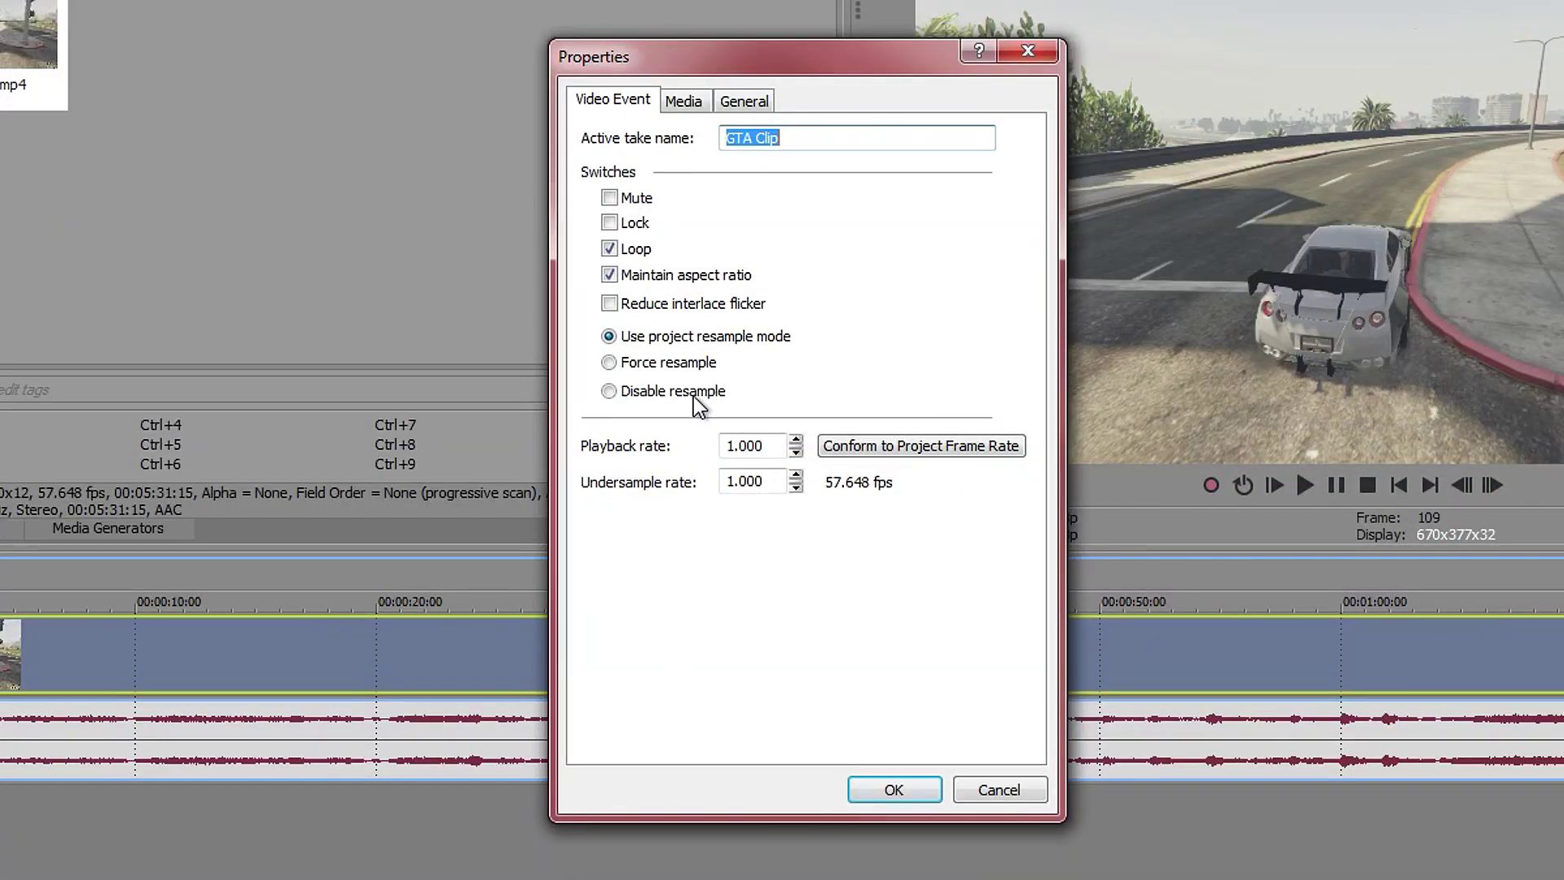
click(693, 396)
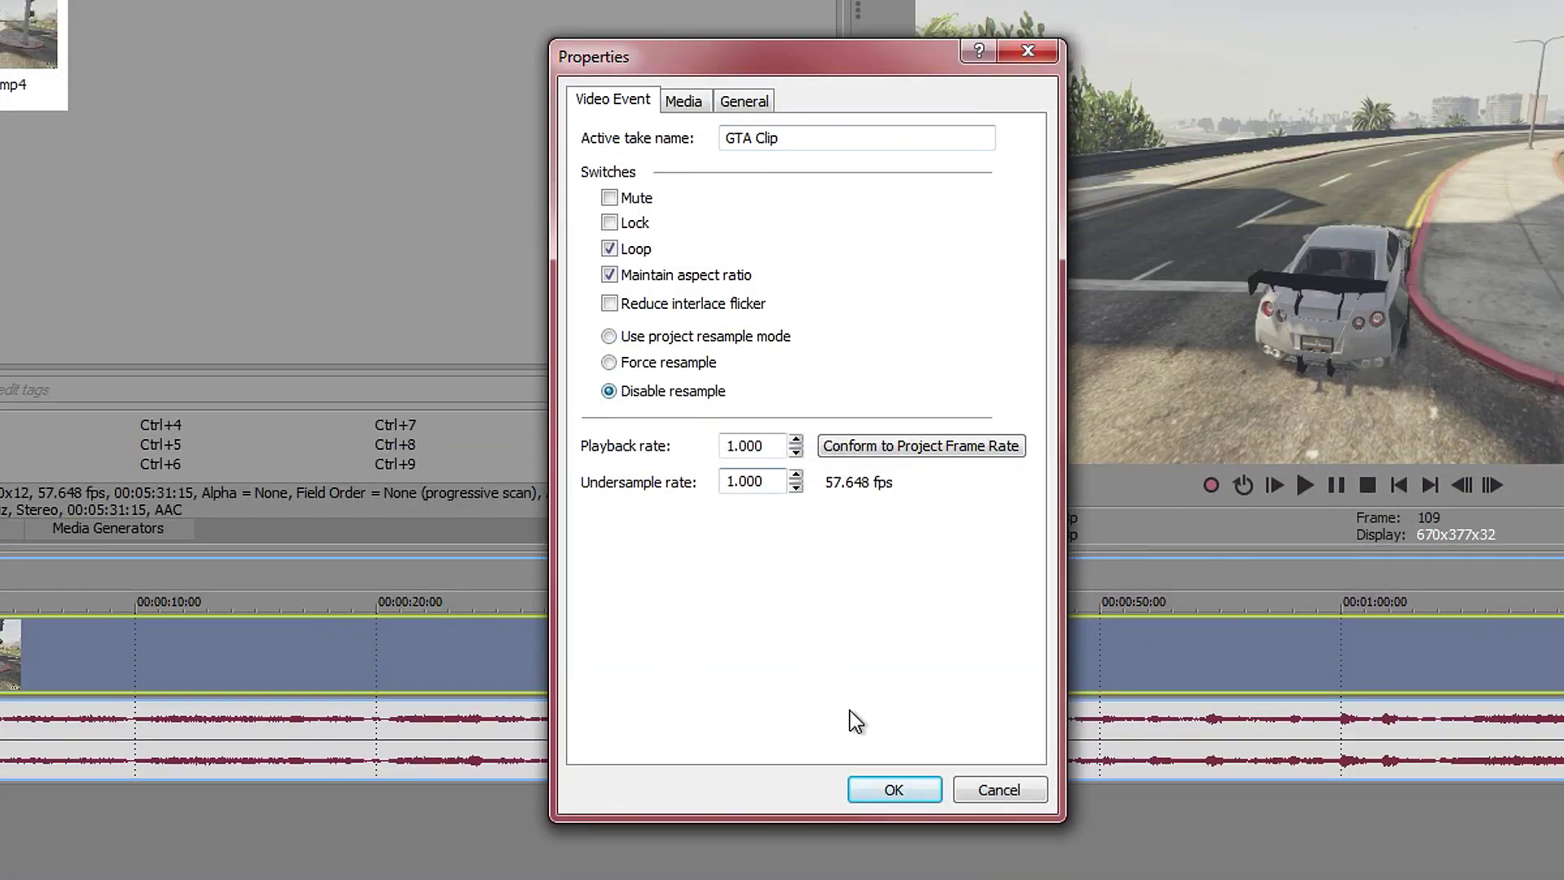
click(879, 788)
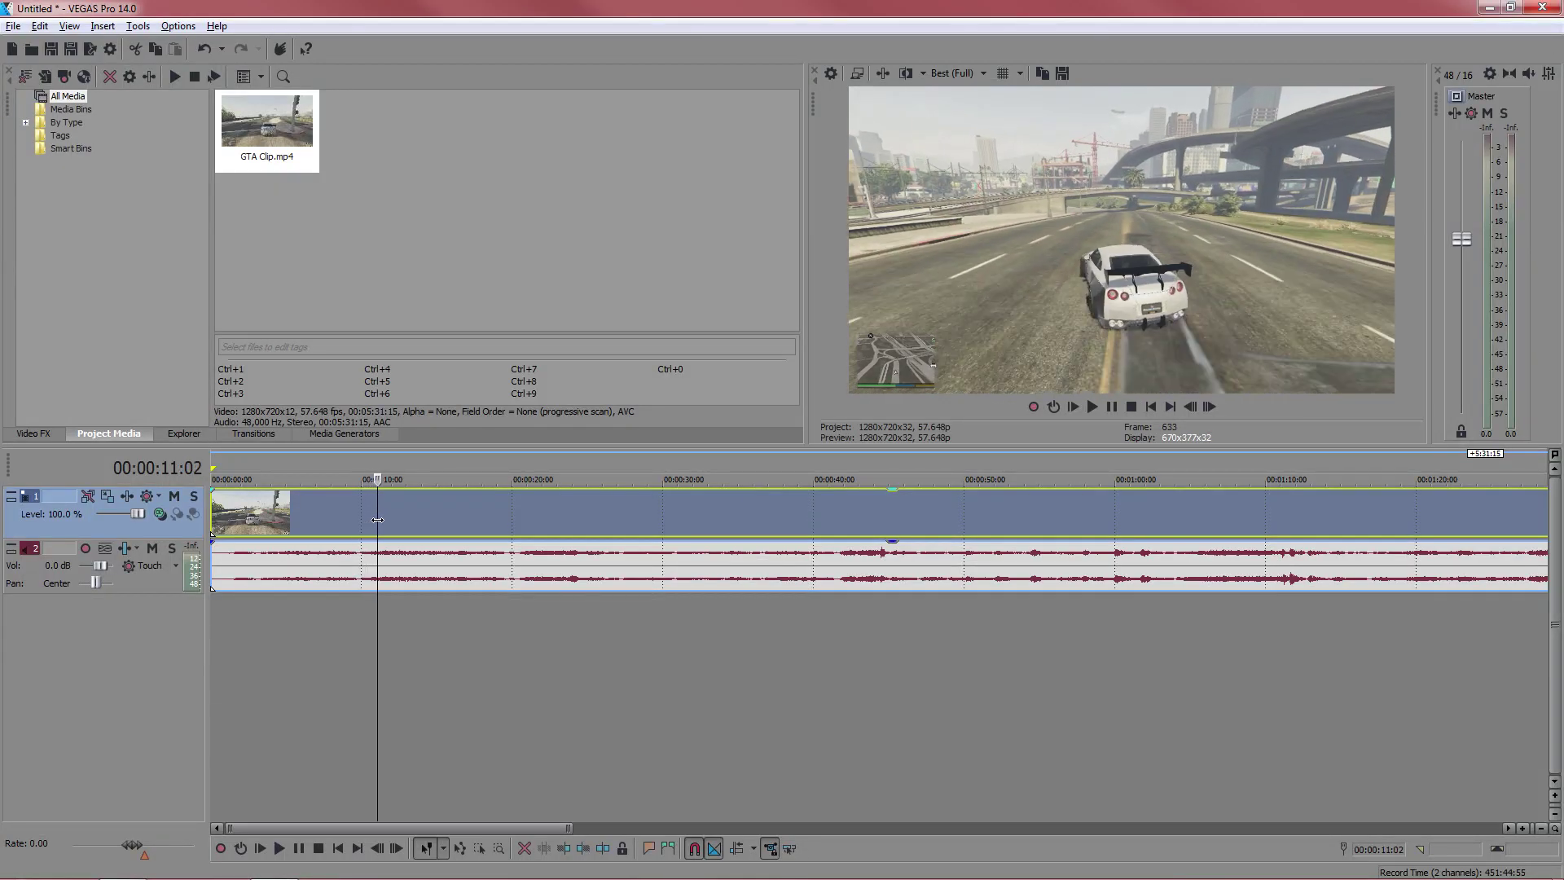
Step: Split the clip at about 26 seconds and delete everything after the cut
drag(378, 519, 605, 520)
key(s)
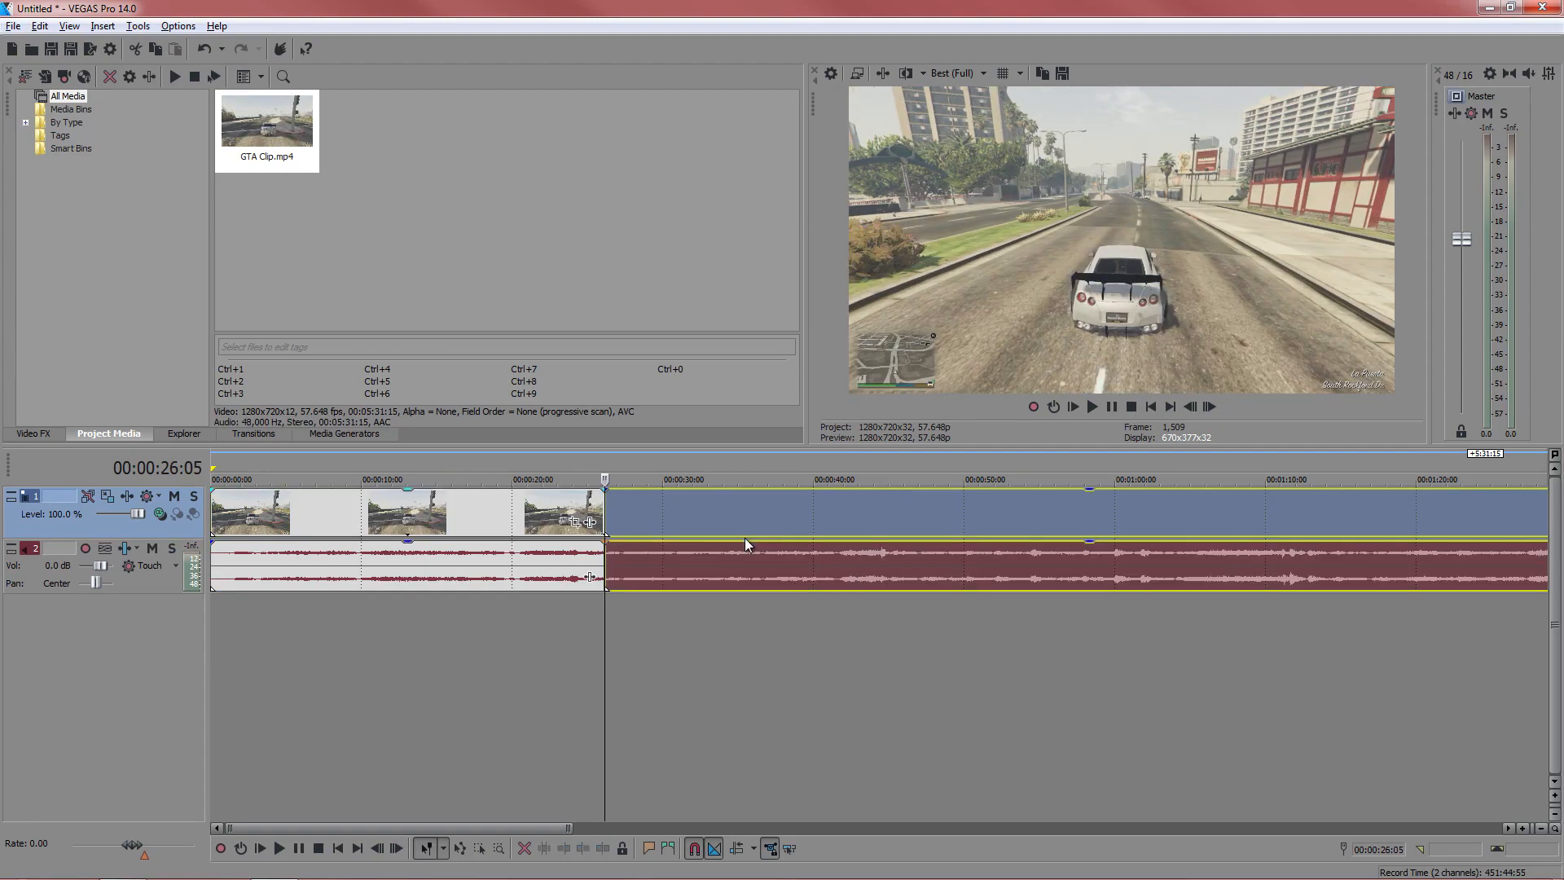
click(763, 566)
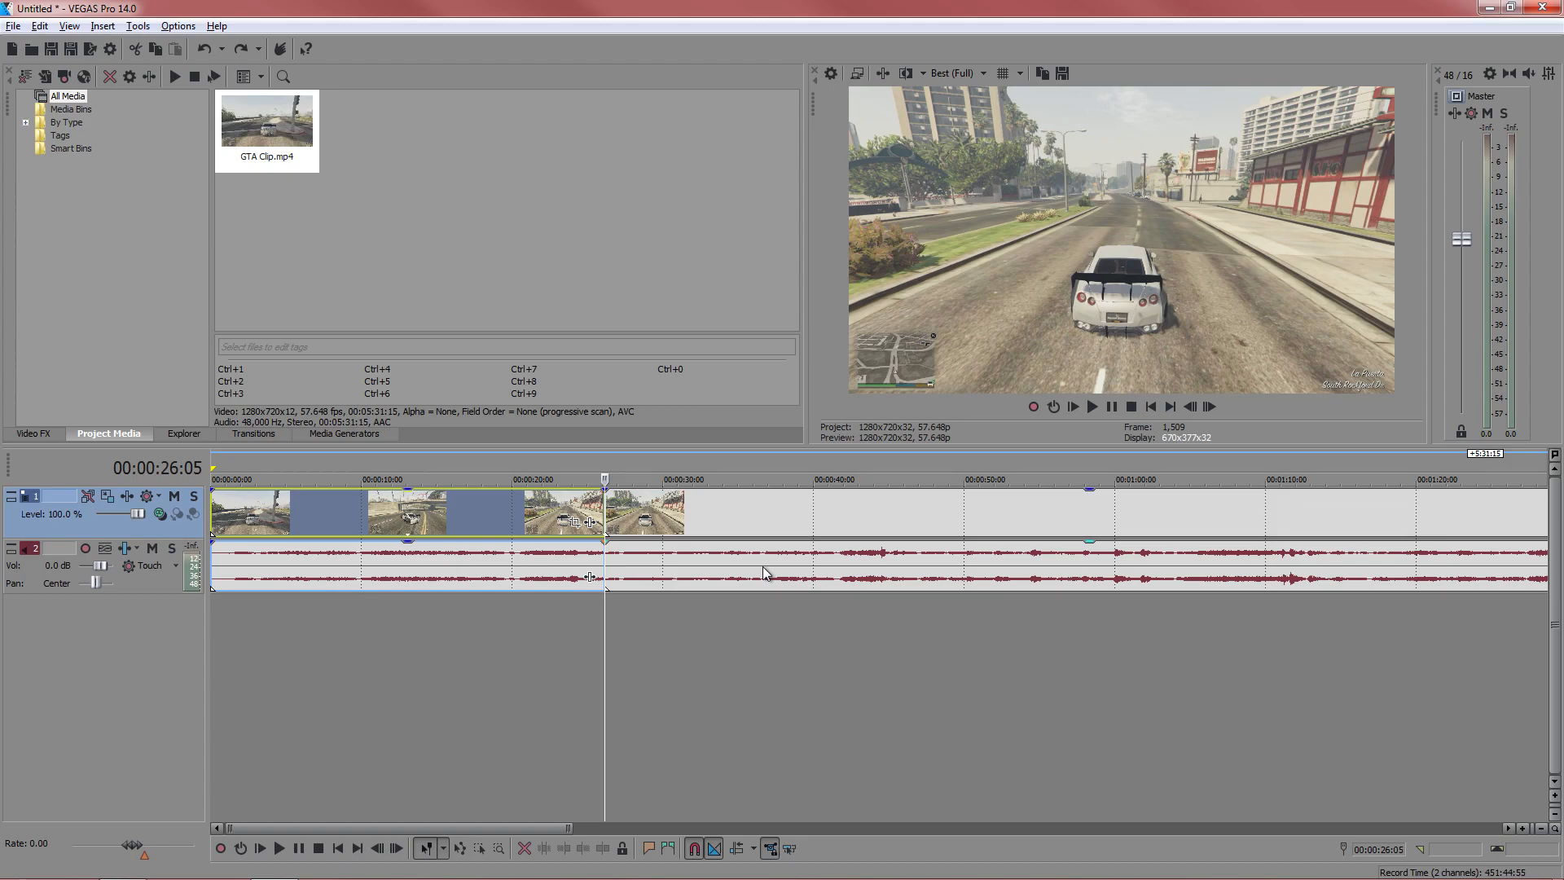
click(655, 519)
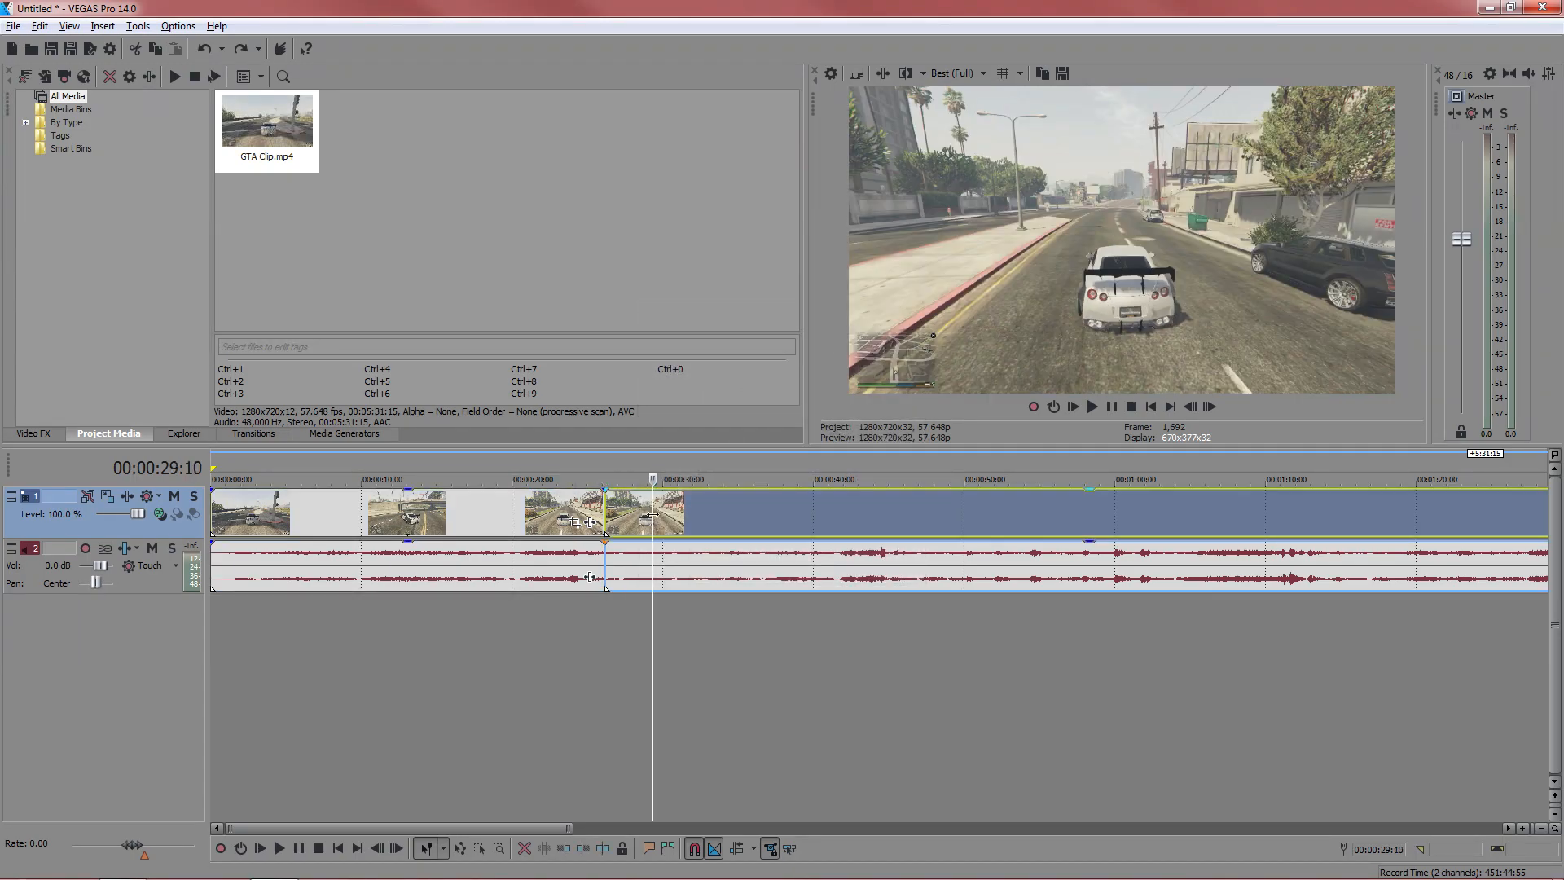
key(Delete)
Step: Split at about 4 seconds, delete the opening piece and move the remainder to the timeline start
click(266, 512)
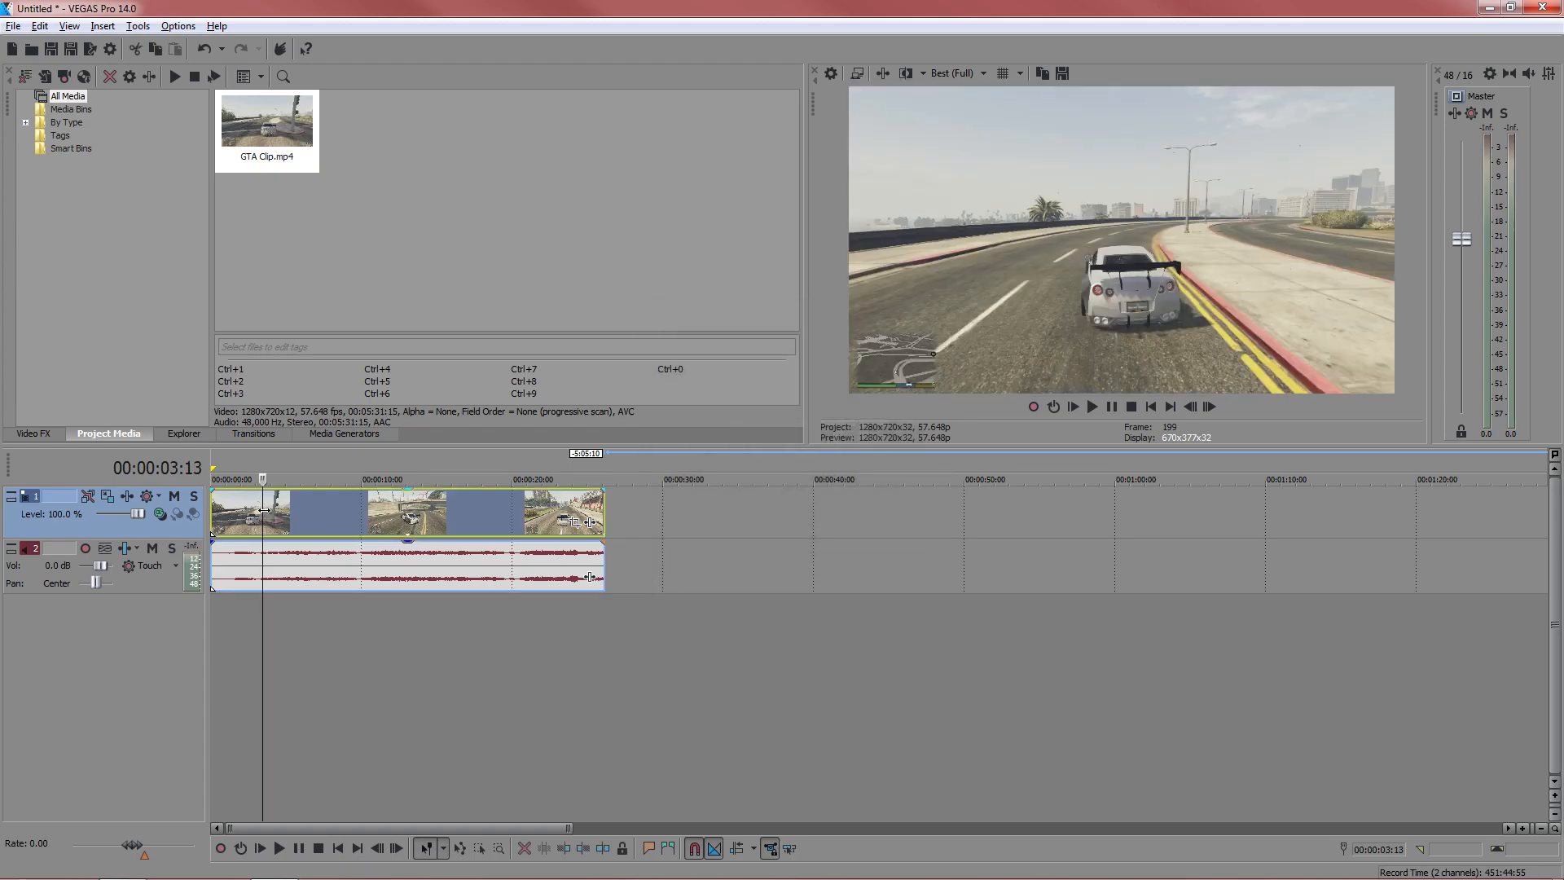
drag(263, 513, 267, 512)
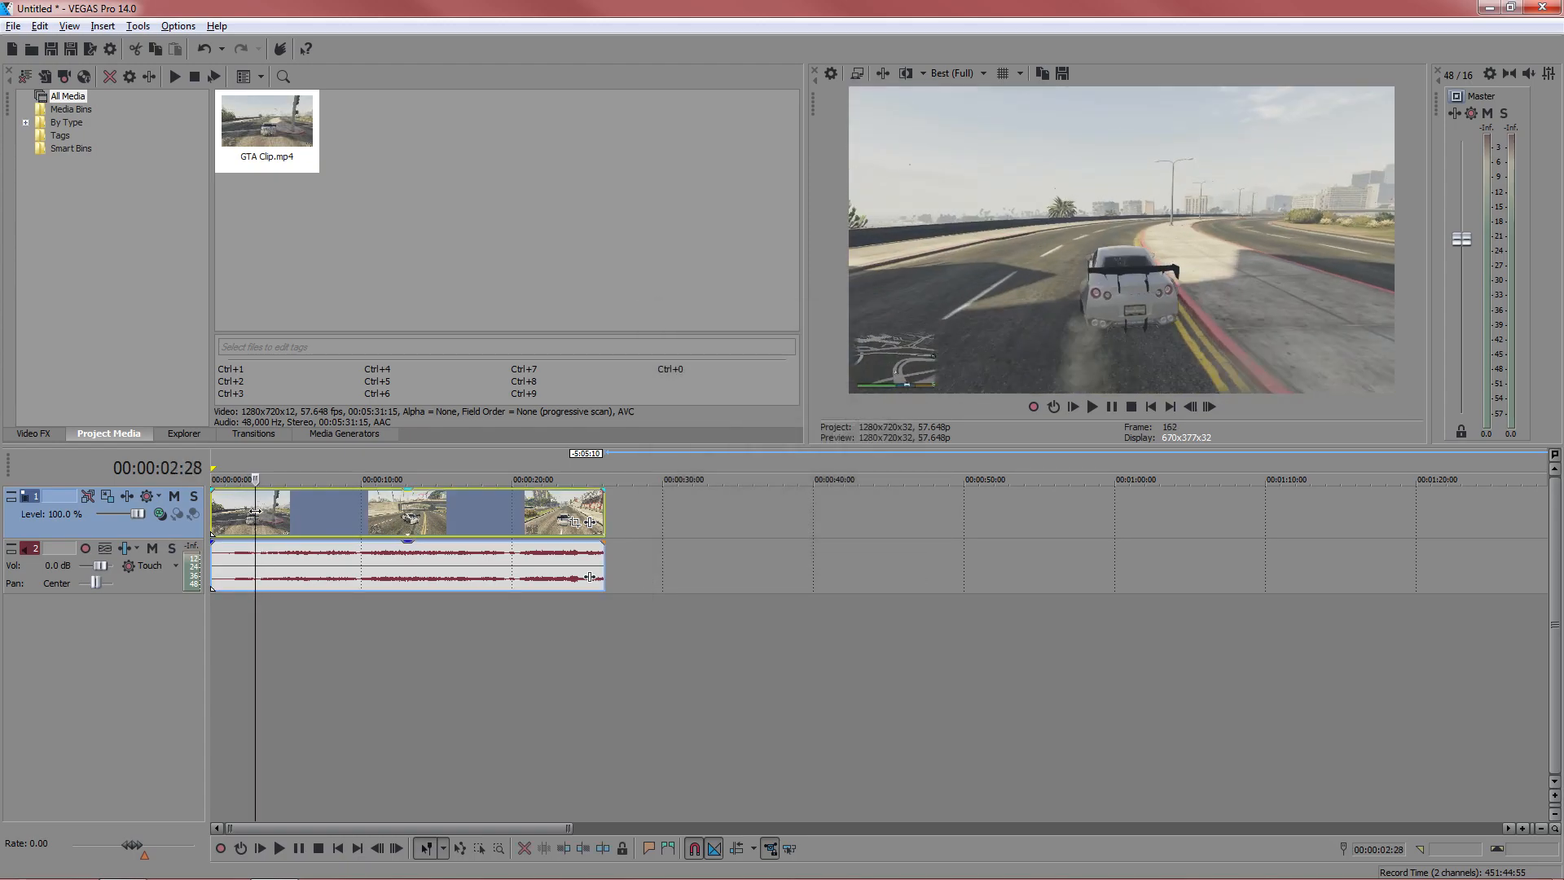
drag(268, 513, 280, 511)
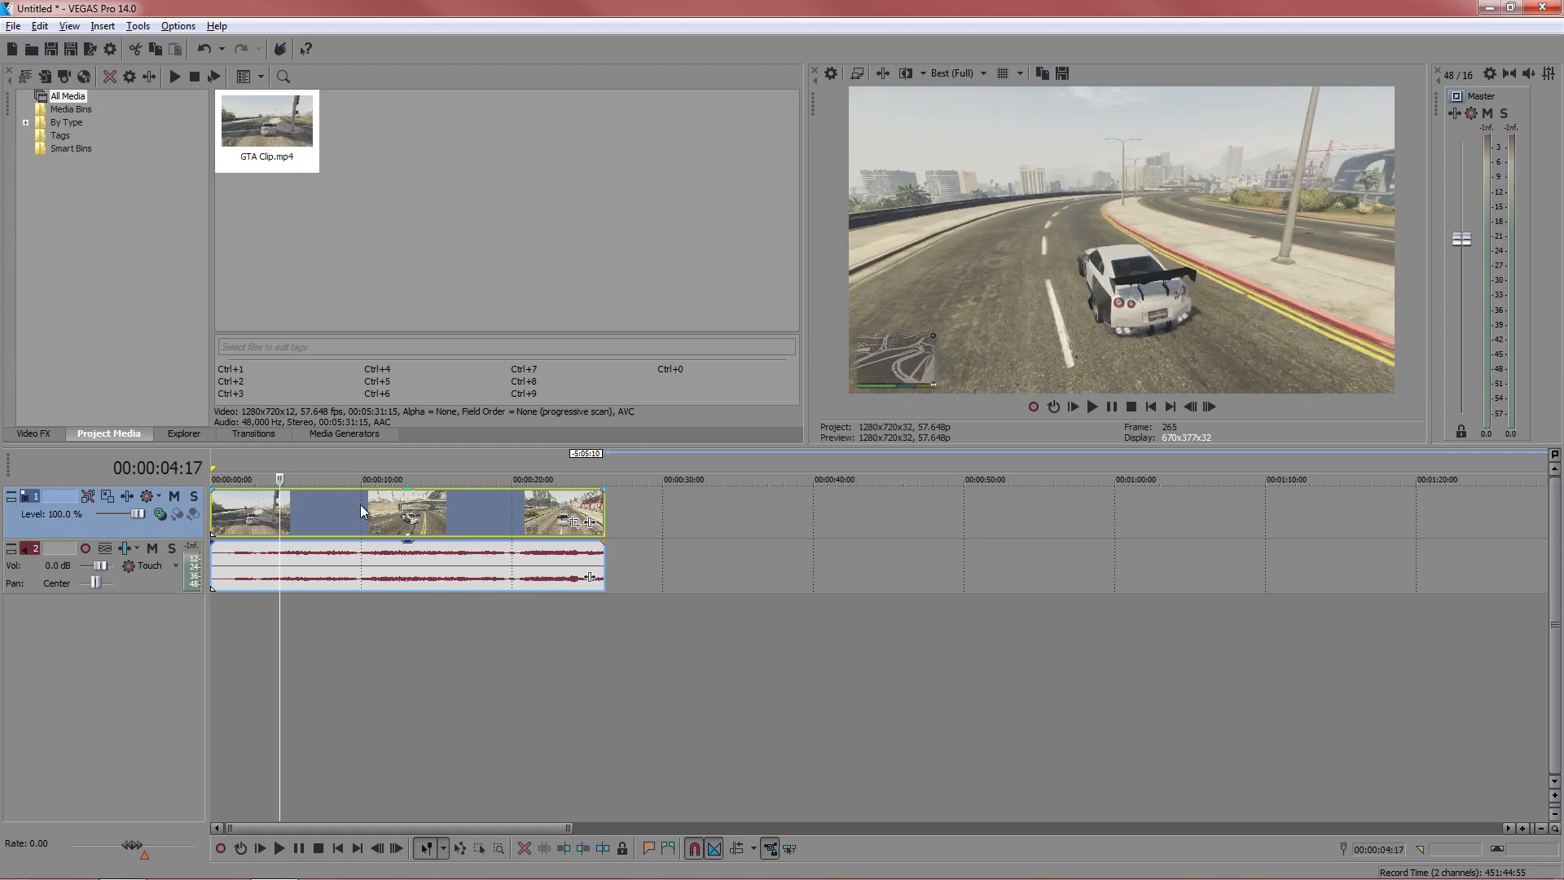
key(s)
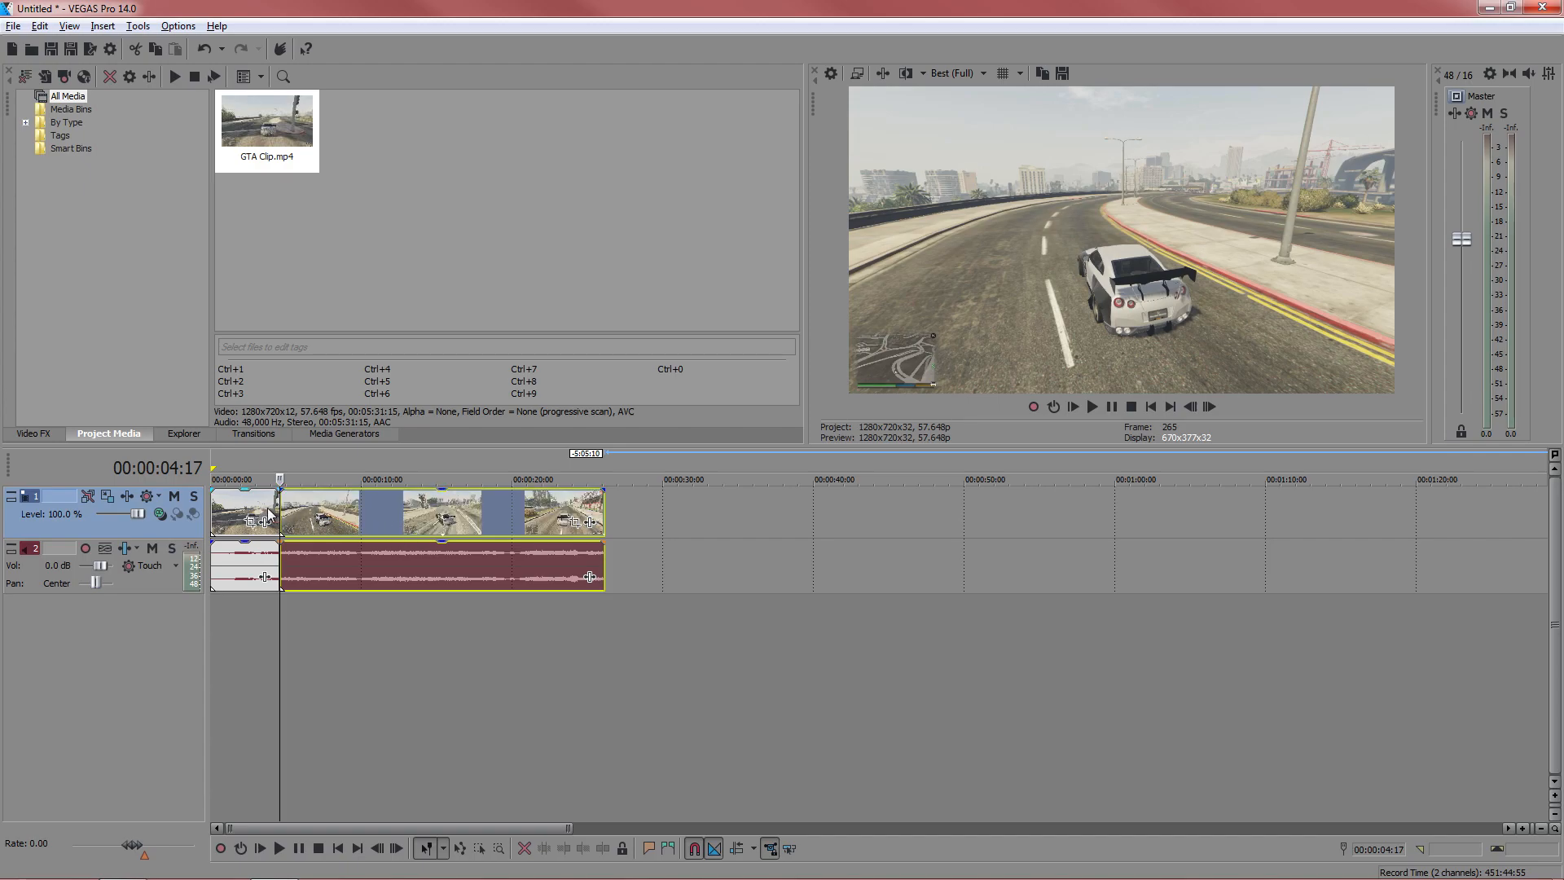
key(Delete)
click(251, 507)
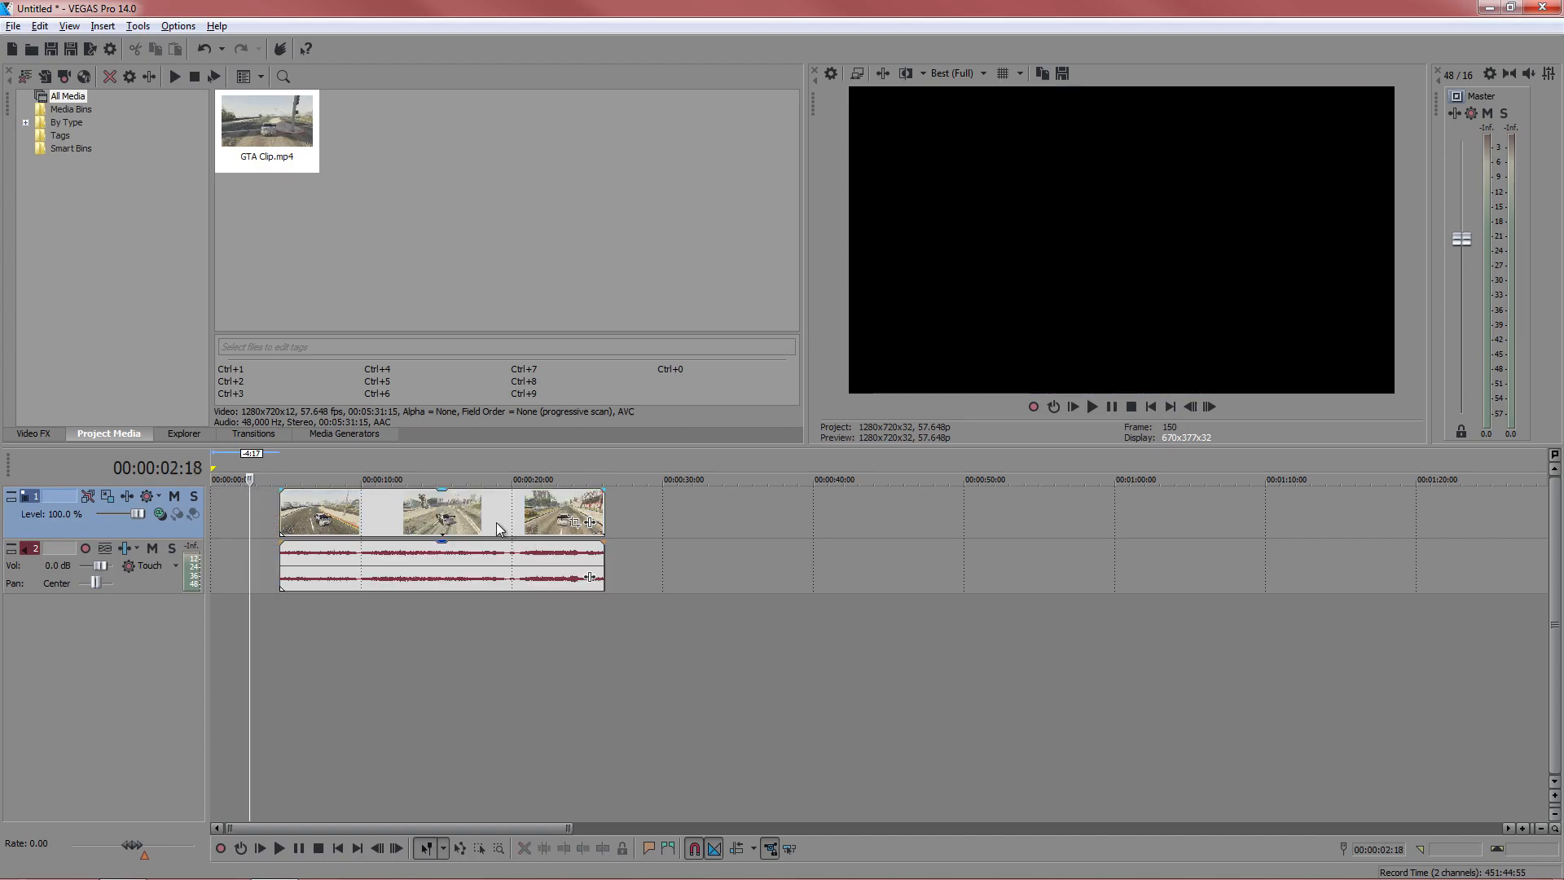
drag(497, 519, 428, 519)
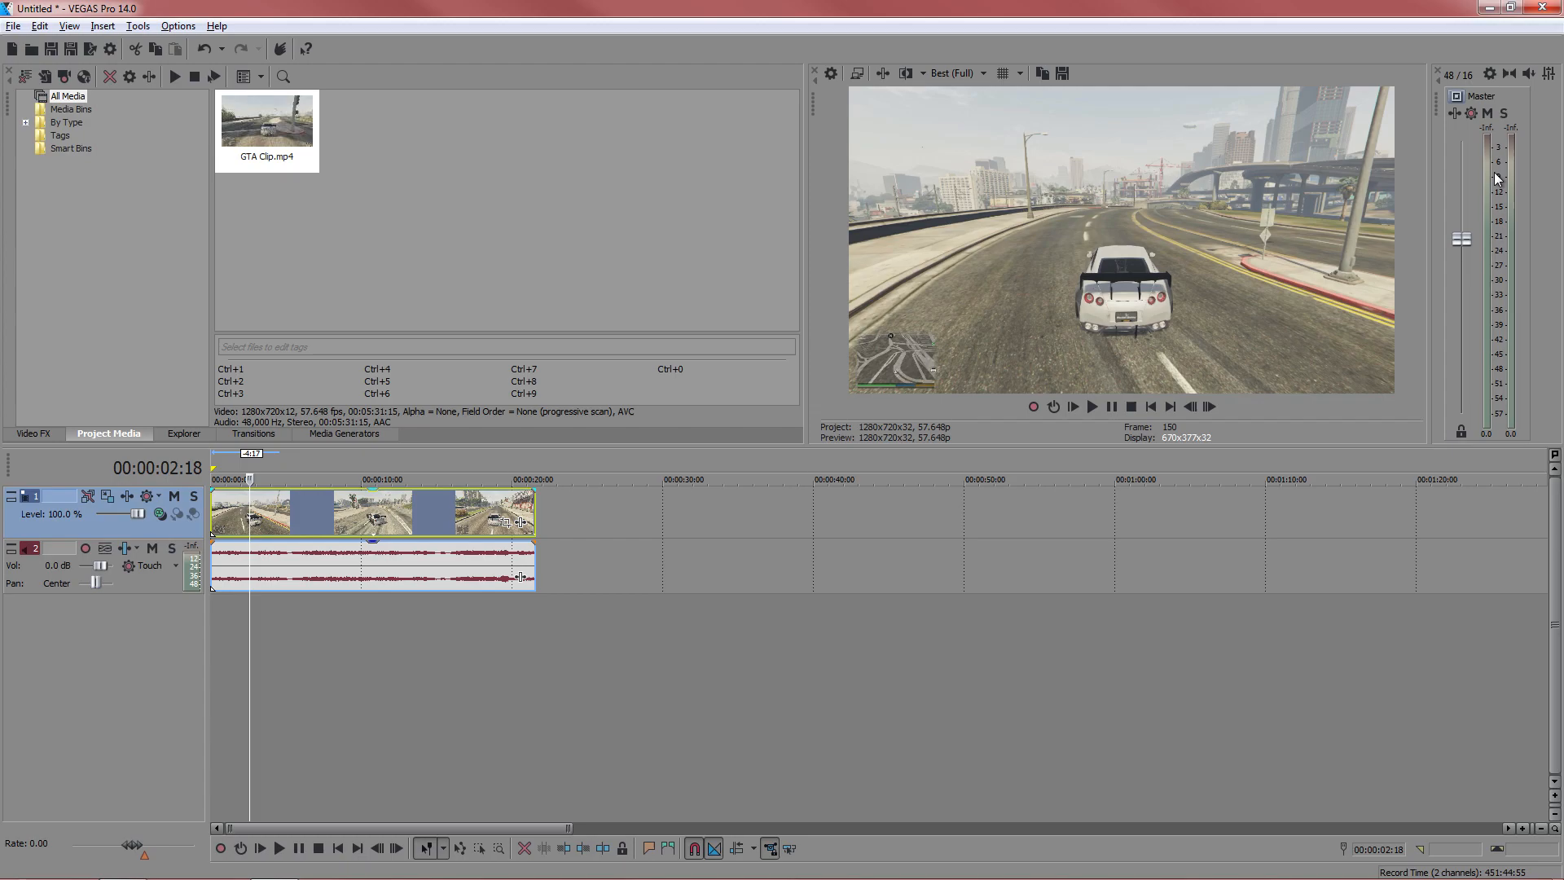
Step: Set the project's video Resample mode to Disable resample
click(1490, 75)
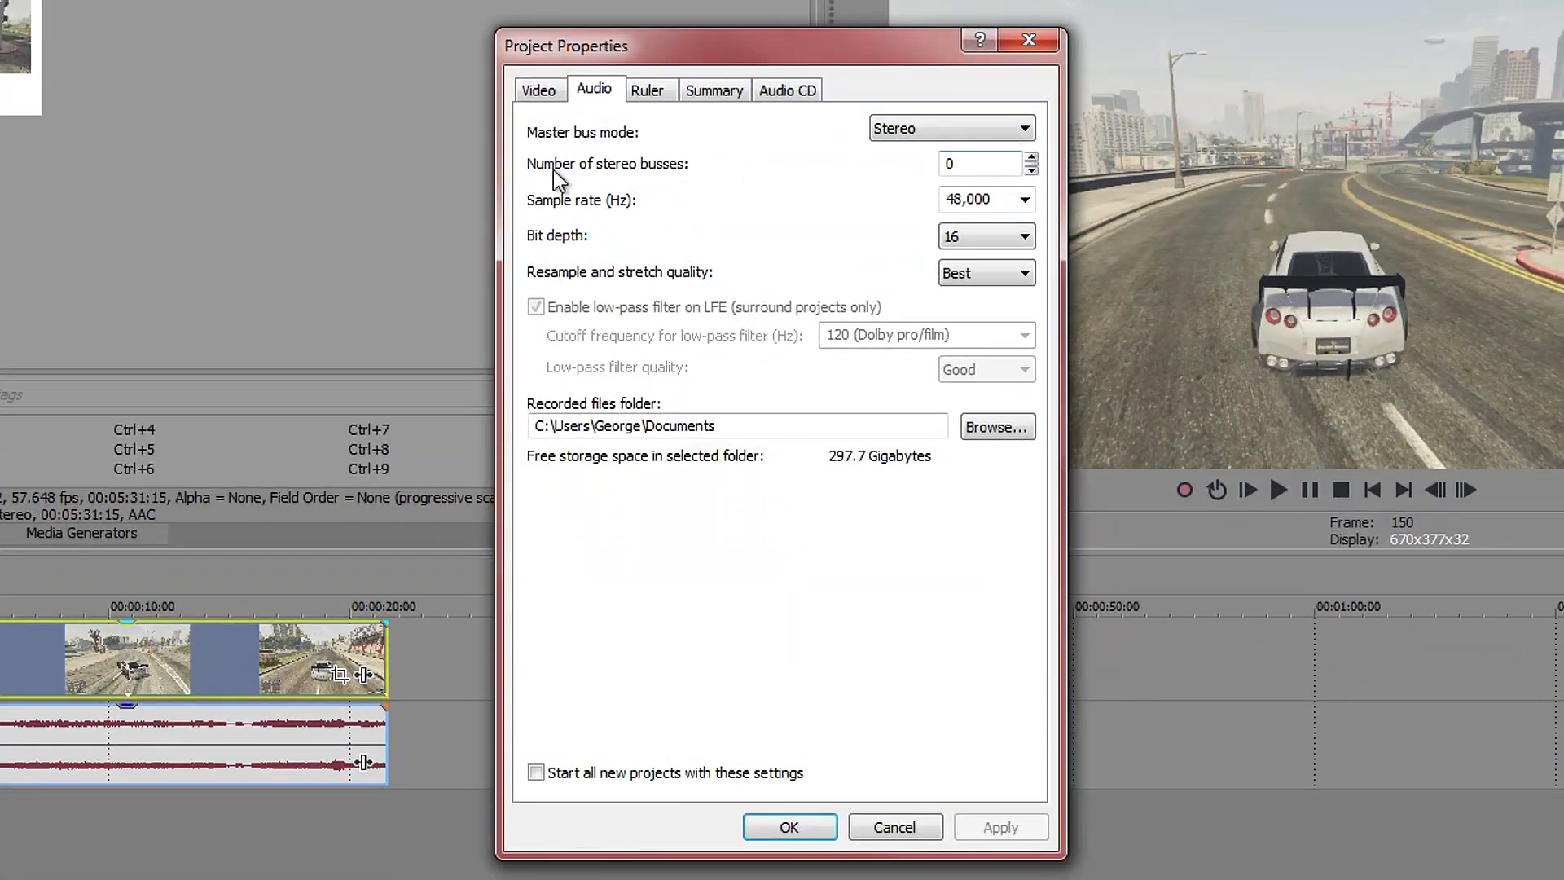
click(538, 92)
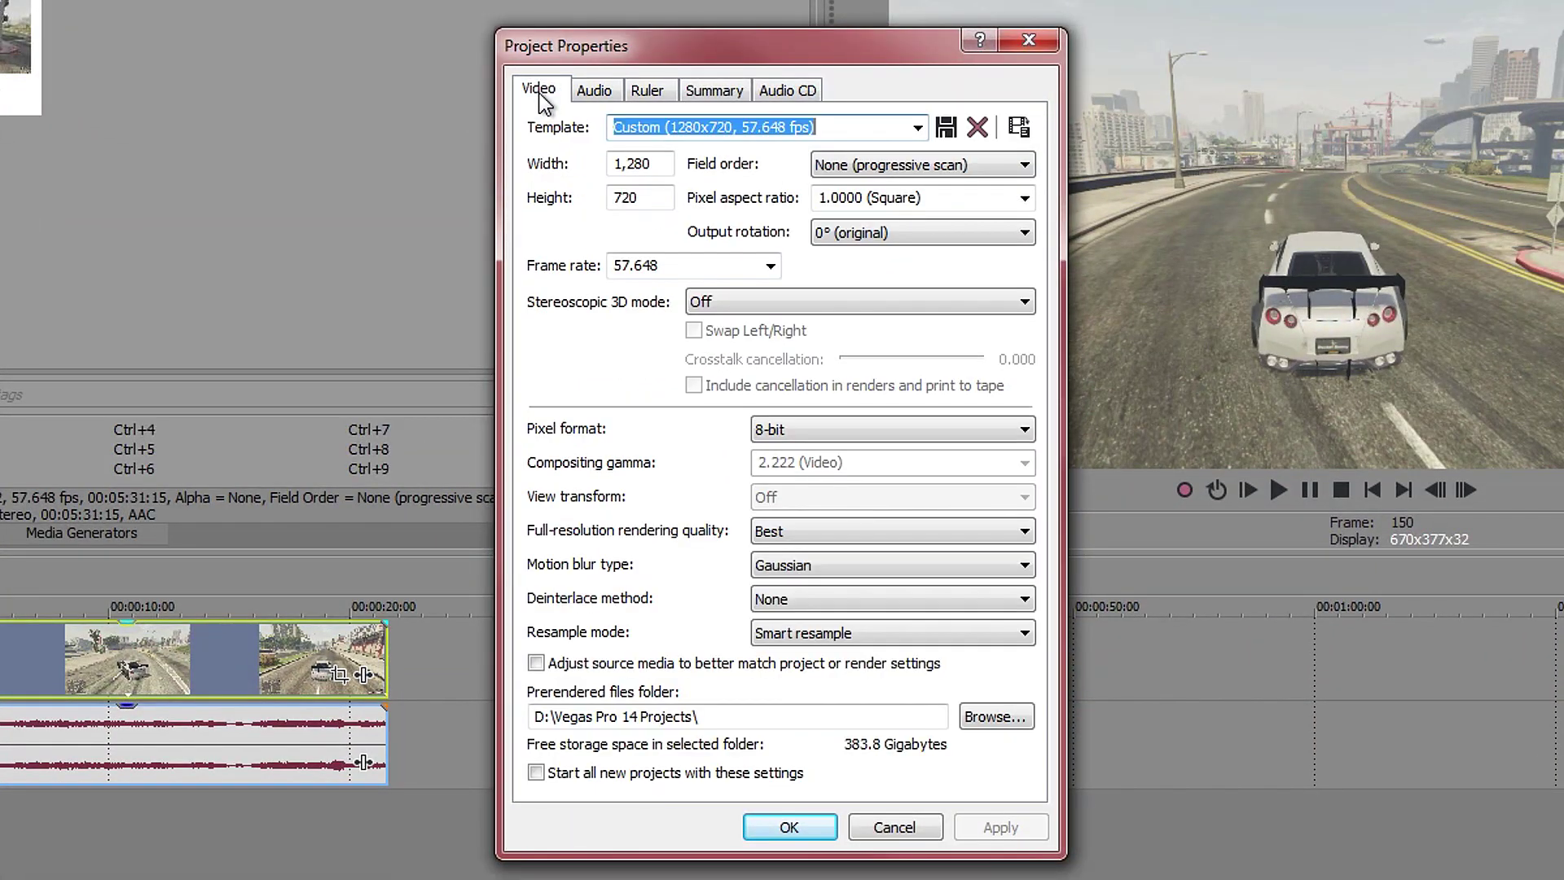
click(873, 634)
click(833, 687)
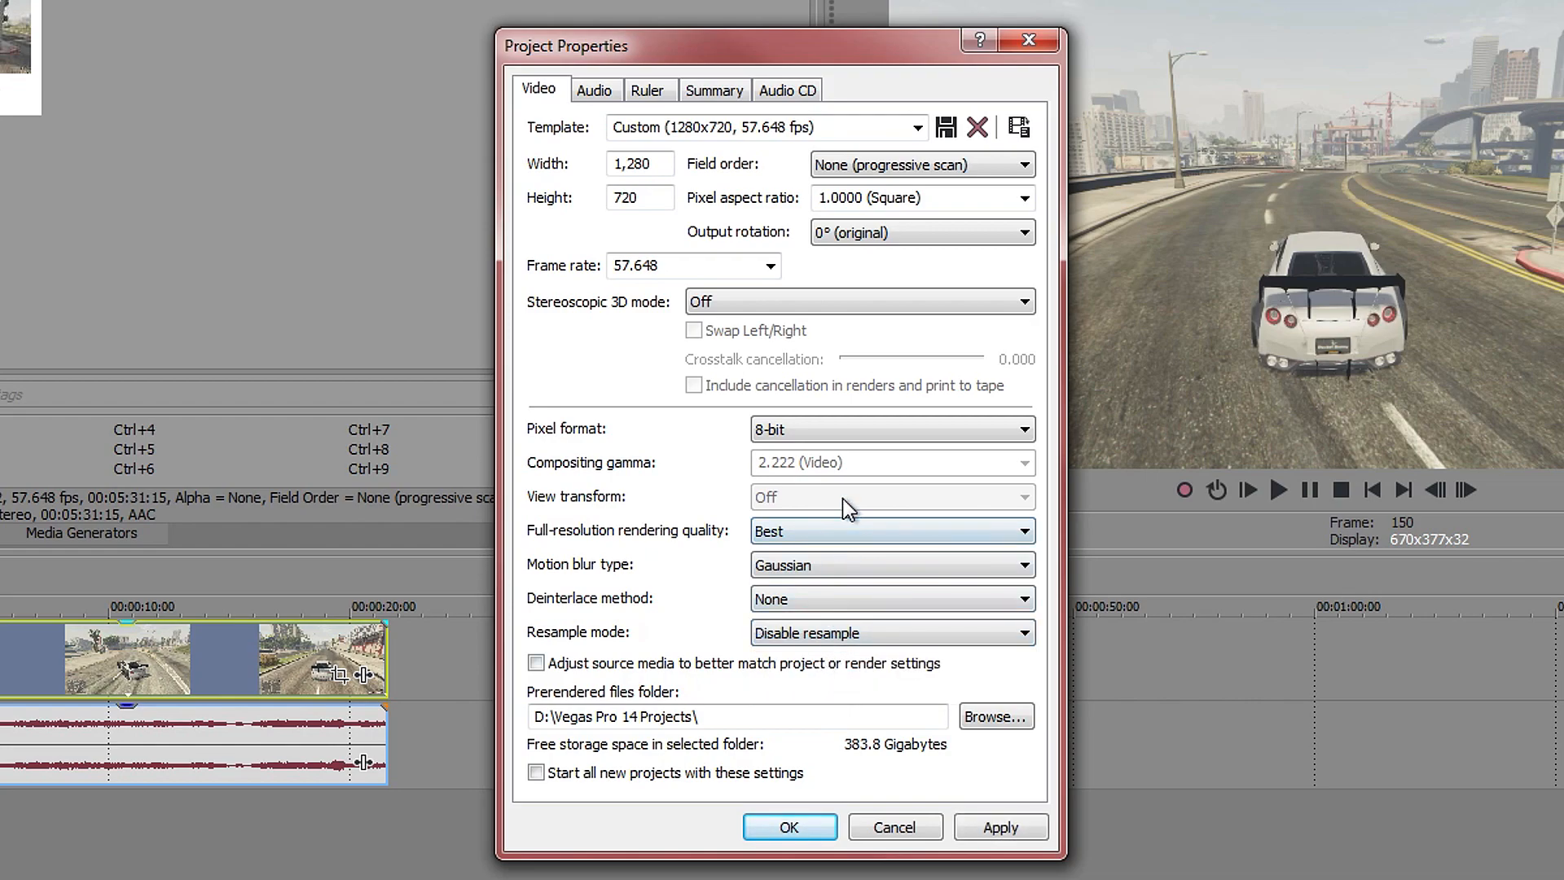
Step: Review the 1280x720 / 57.648 fps frame rate, apply the settings and close the dialog
click(666, 264)
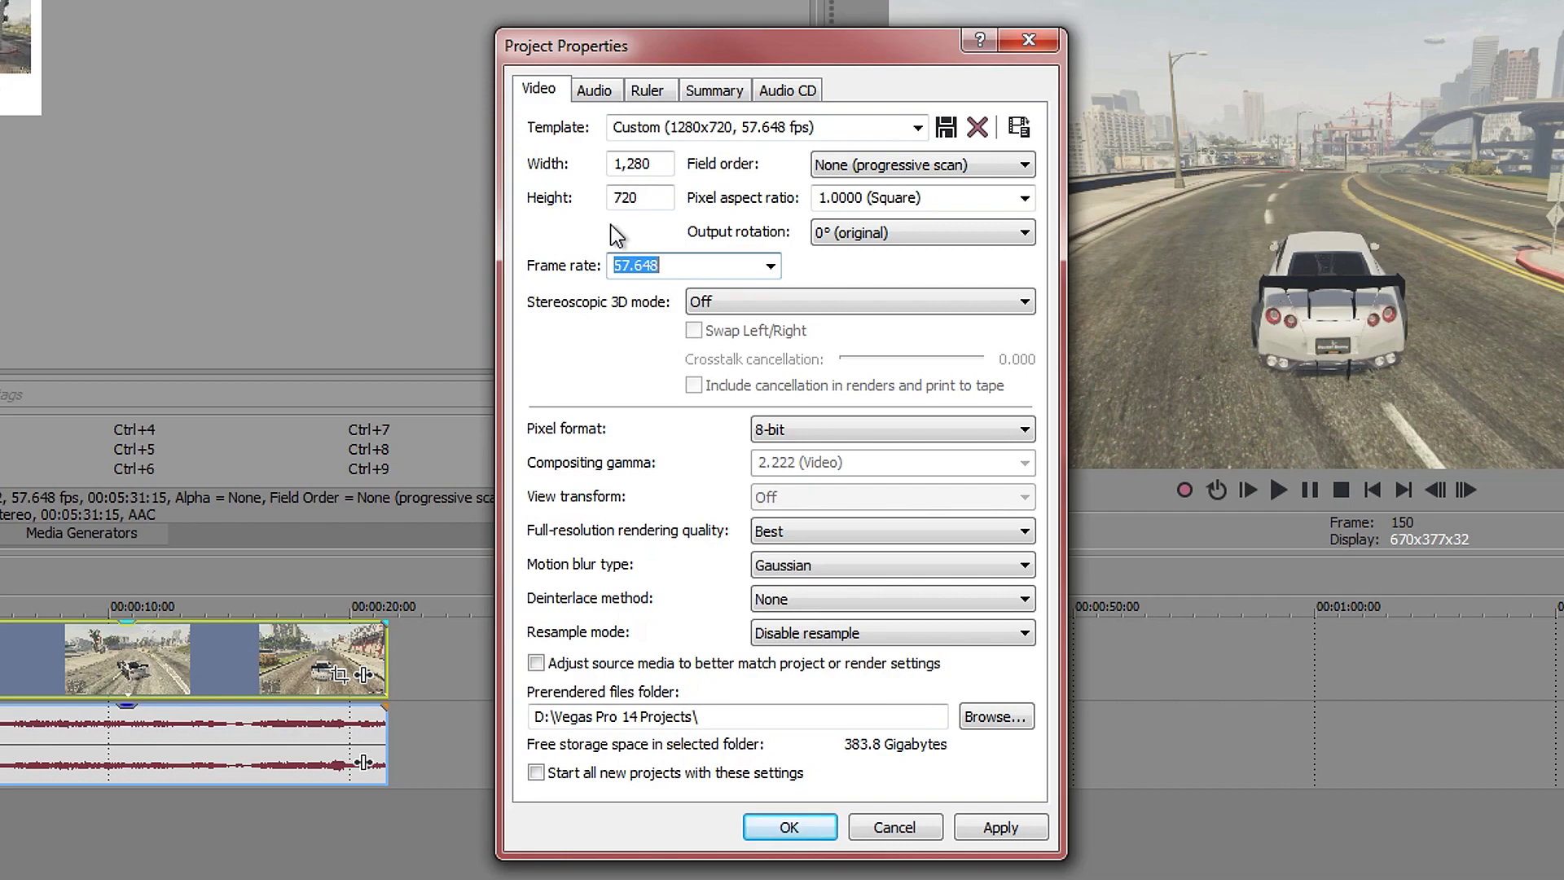
click(691, 264)
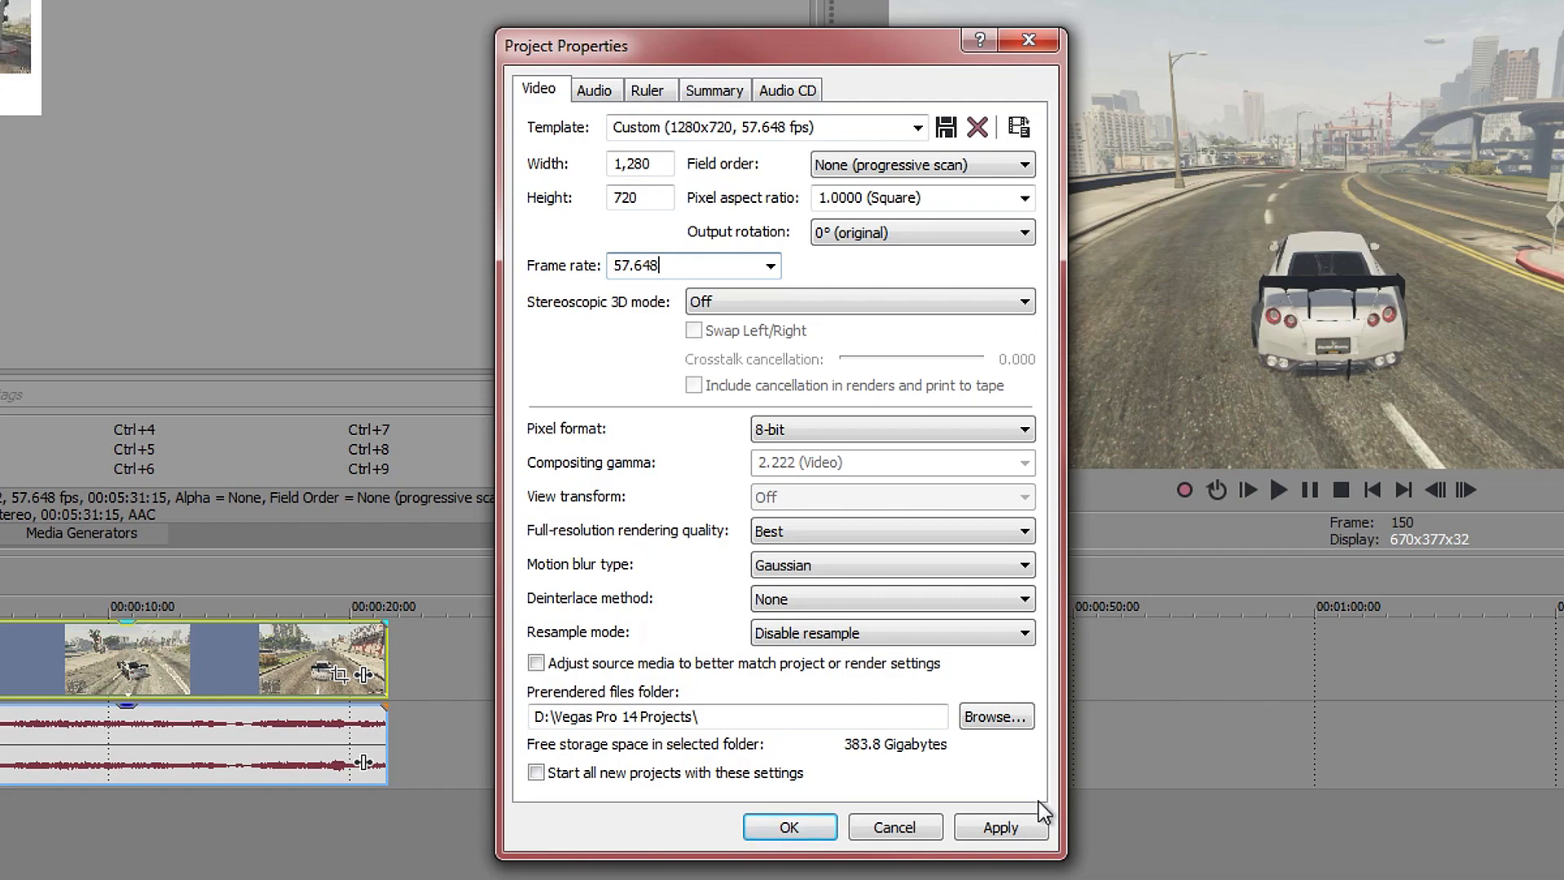
click(1002, 829)
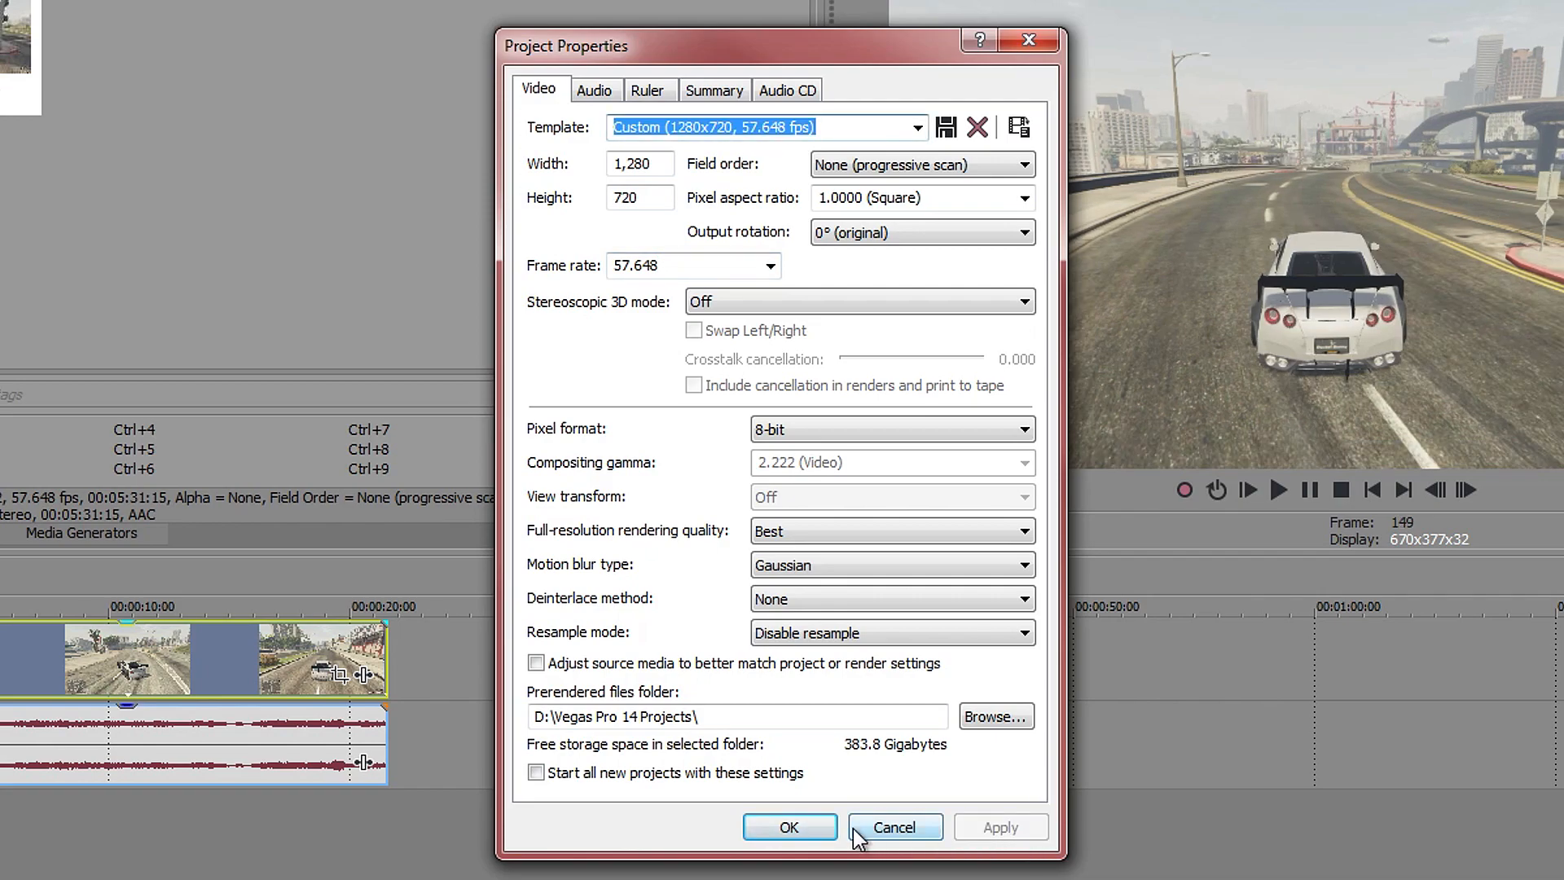
click(800, 828)
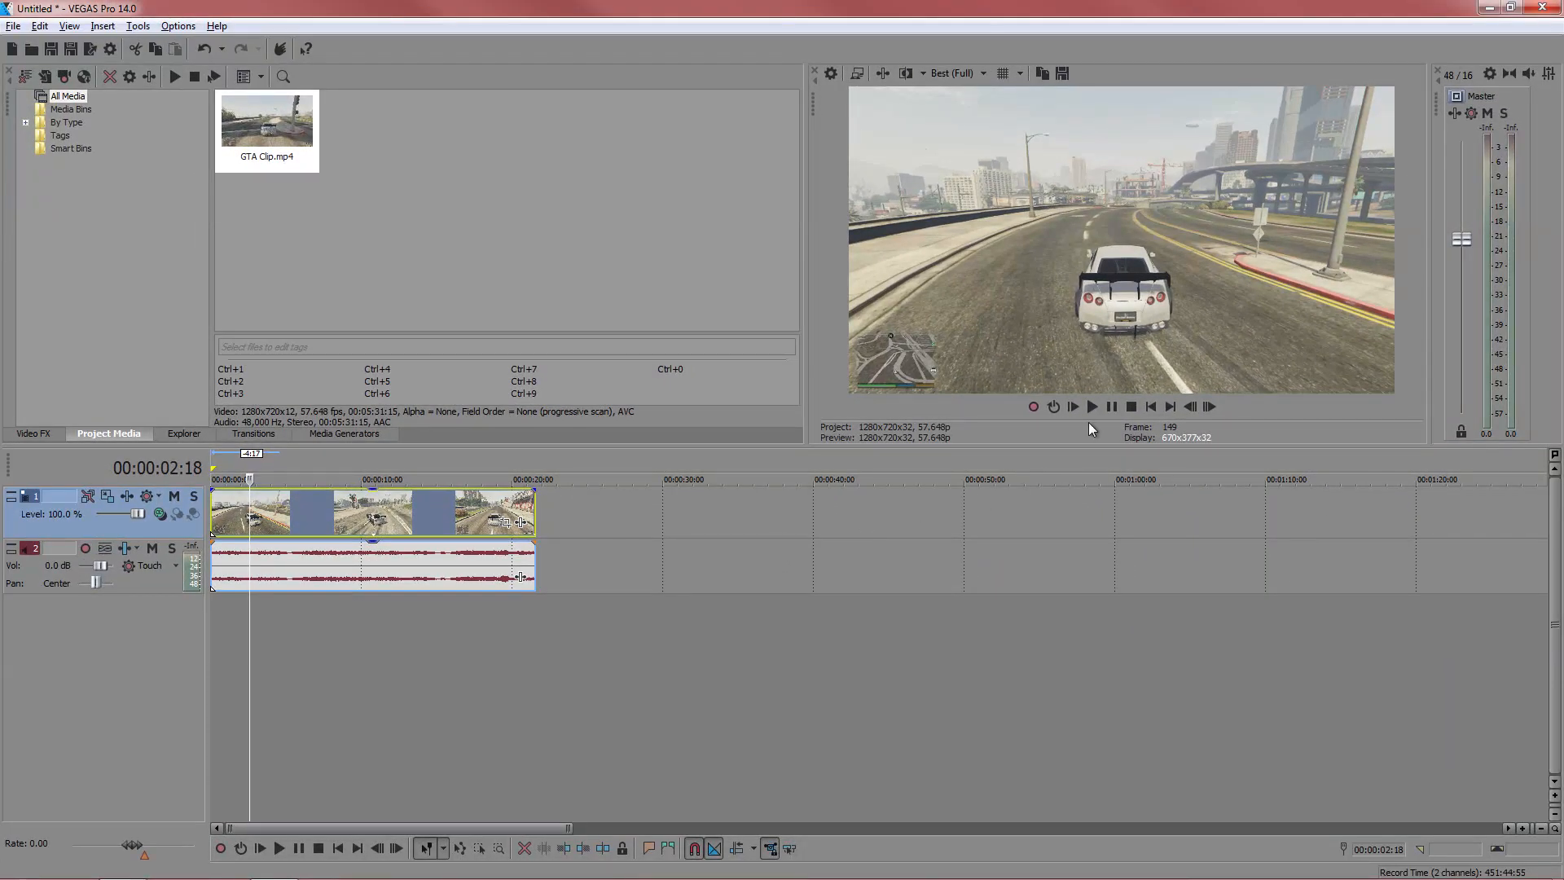
Step: Return to the project start and select the Color Corrector effect's (Default) preset in Video FX
click(1150, 406)
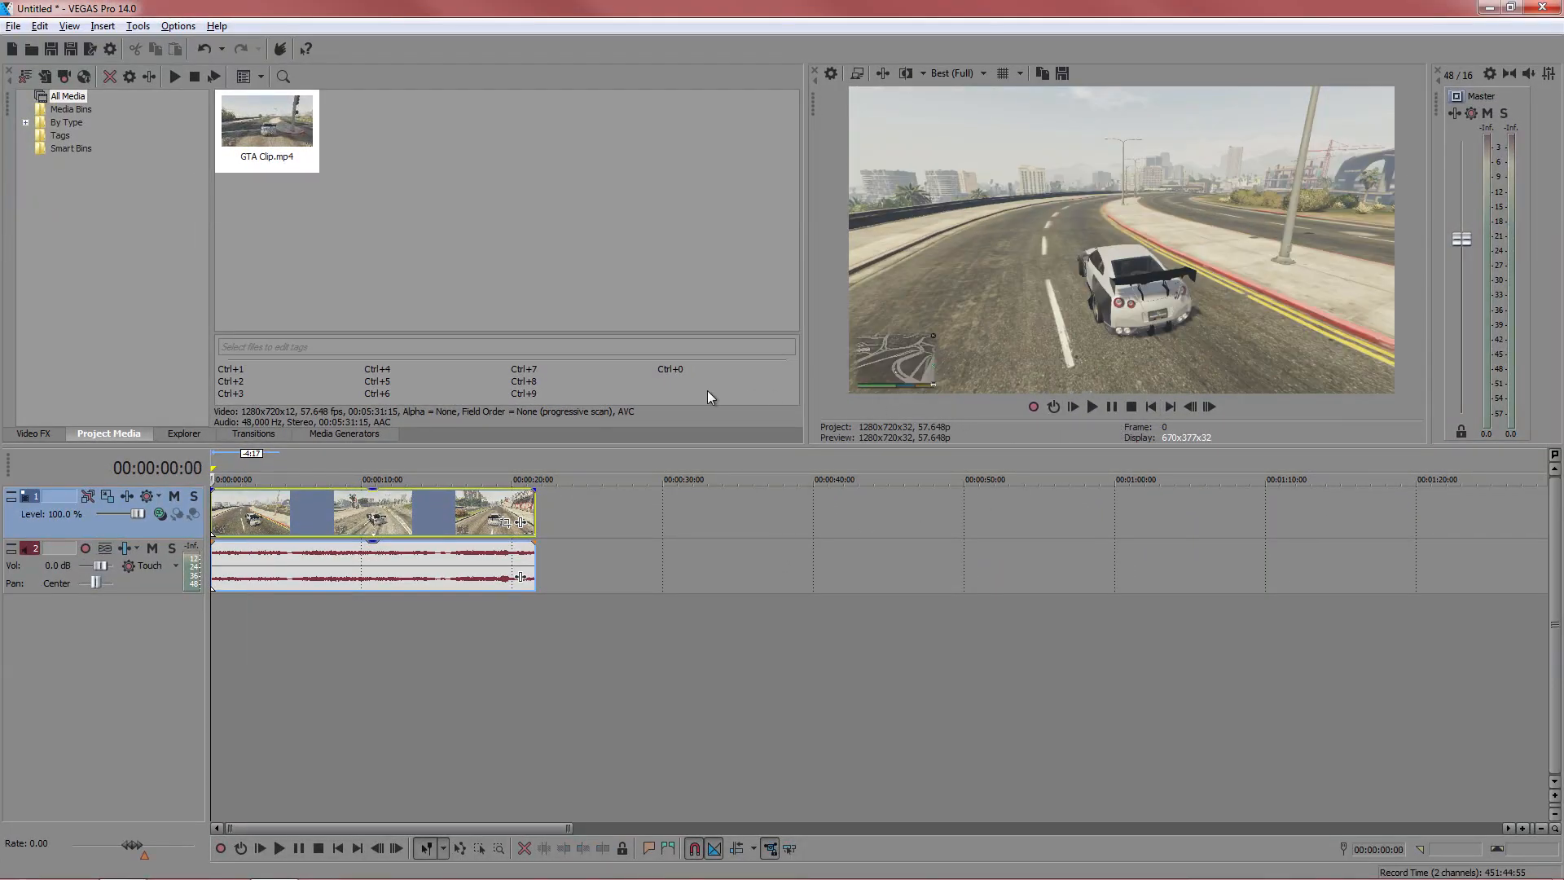
click(35, 433)
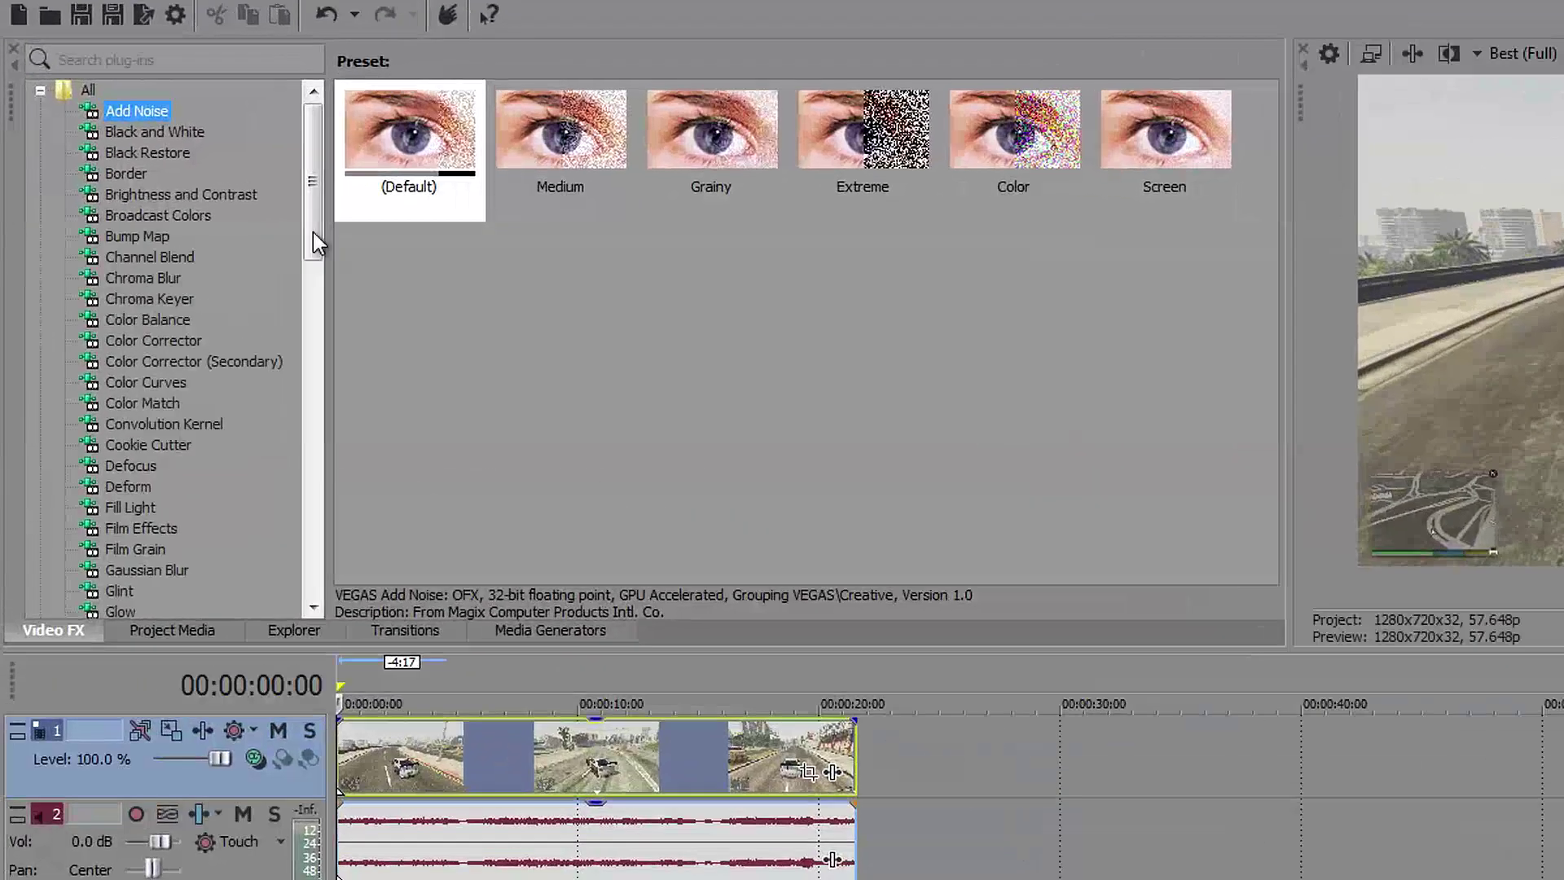
drag(314, 230, 326, 270)
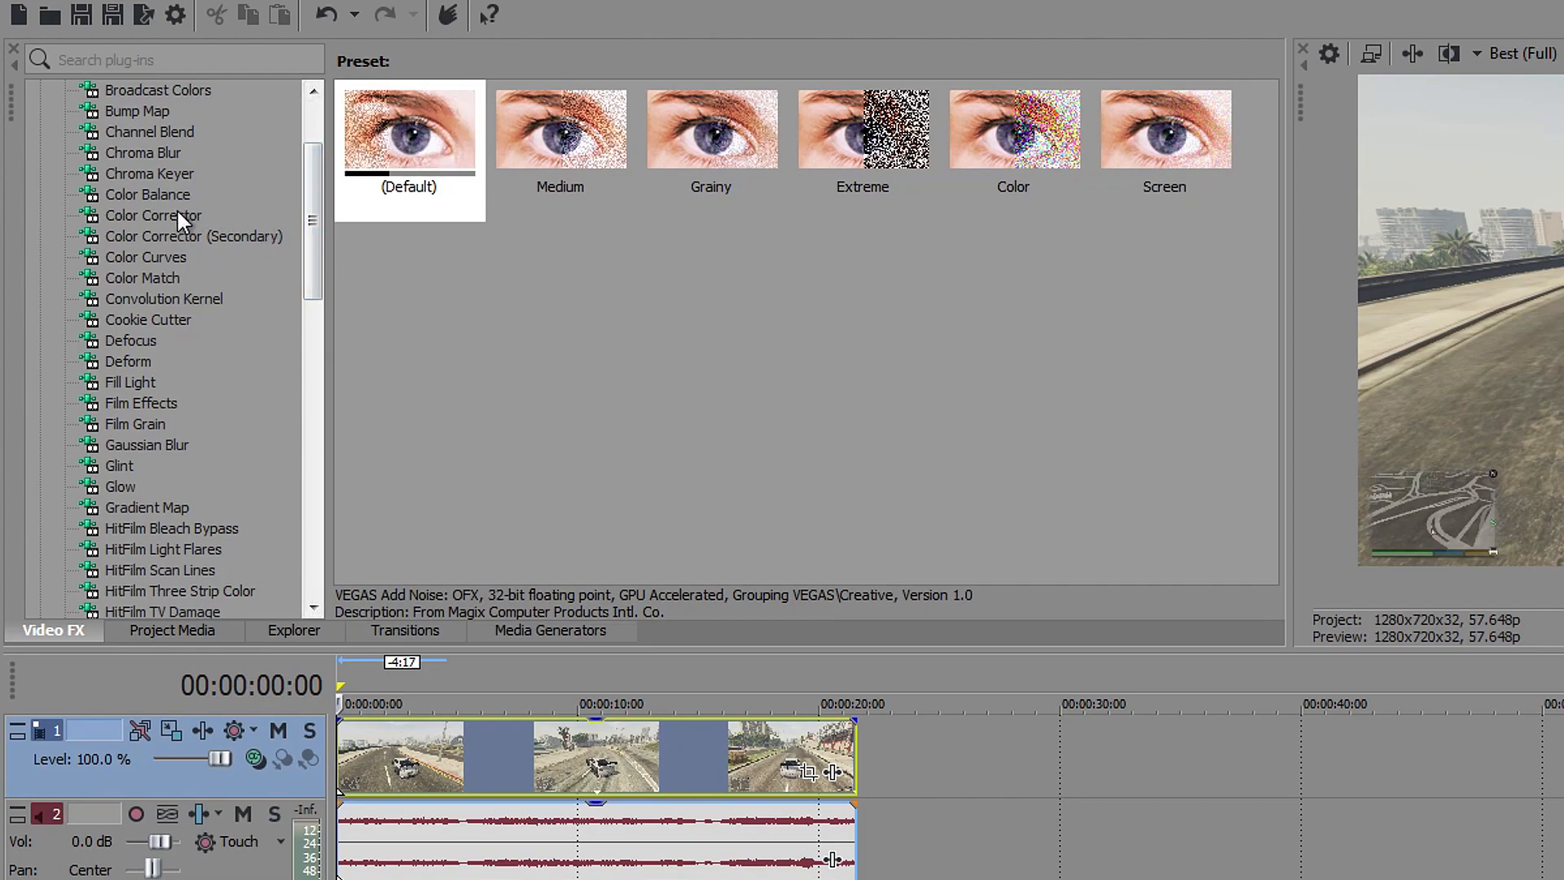
click(153, 215)
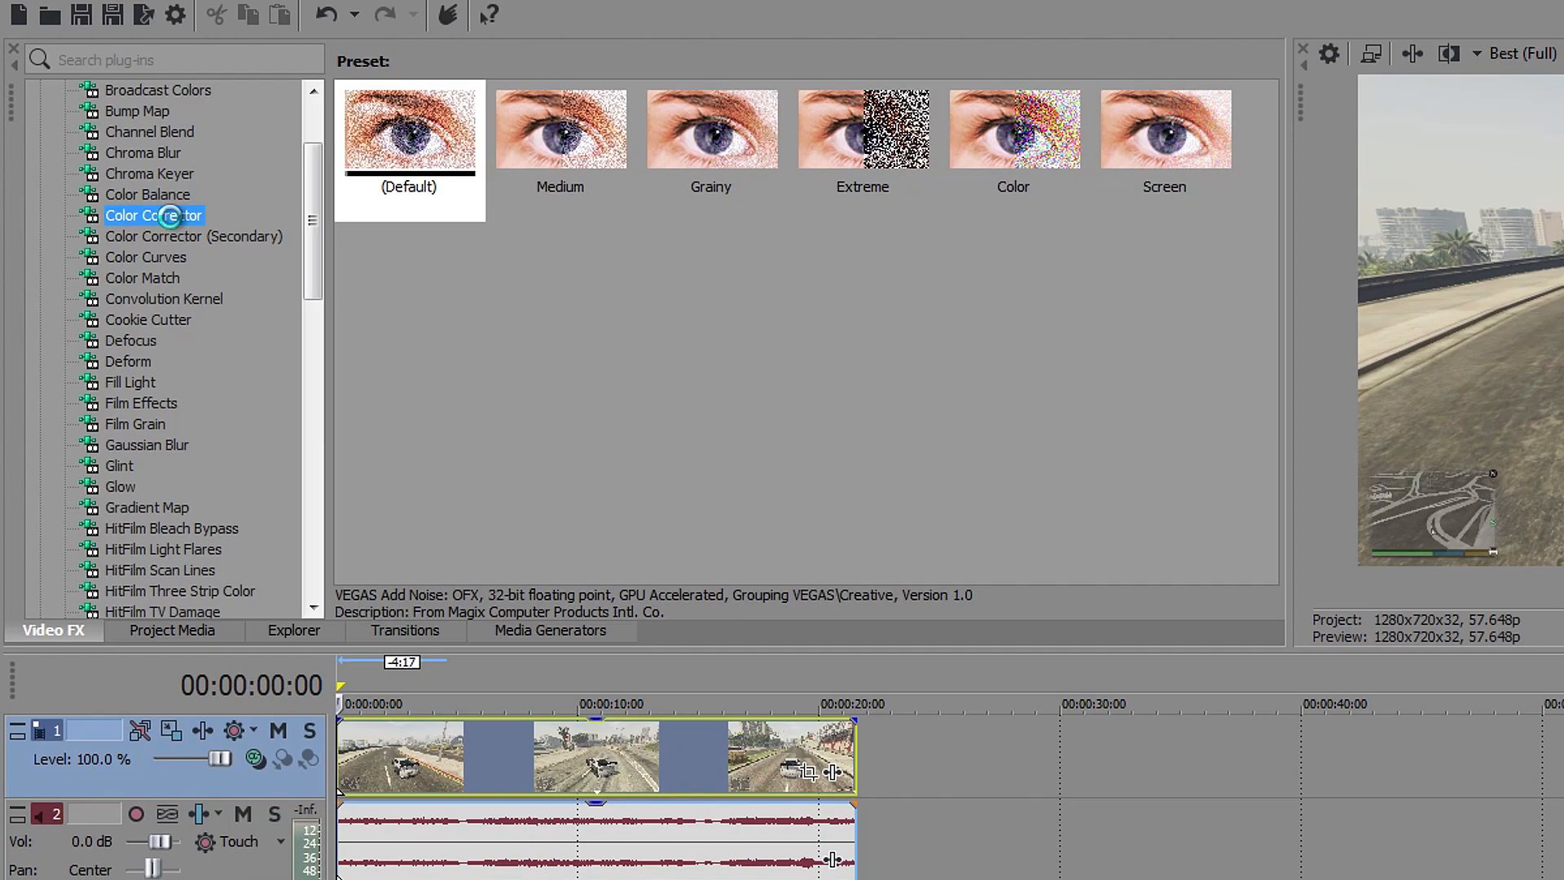
click(408, 134)
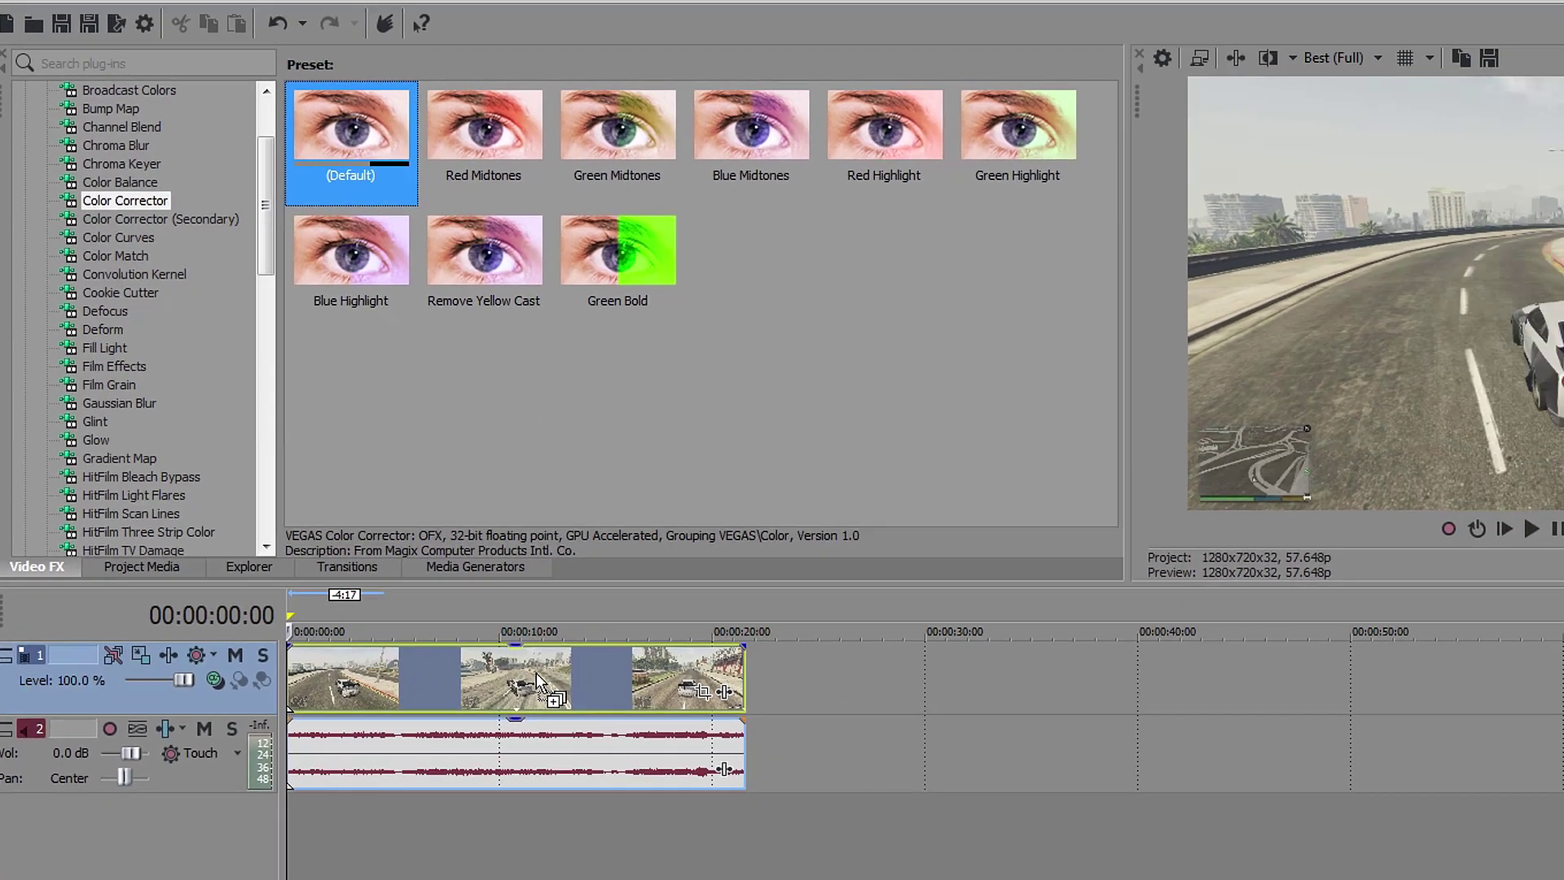
Step: Apply Color Corrector to the GTA clip and tint its shadows toward blue on the Low wheel
drag(543, 684, 545, 685)
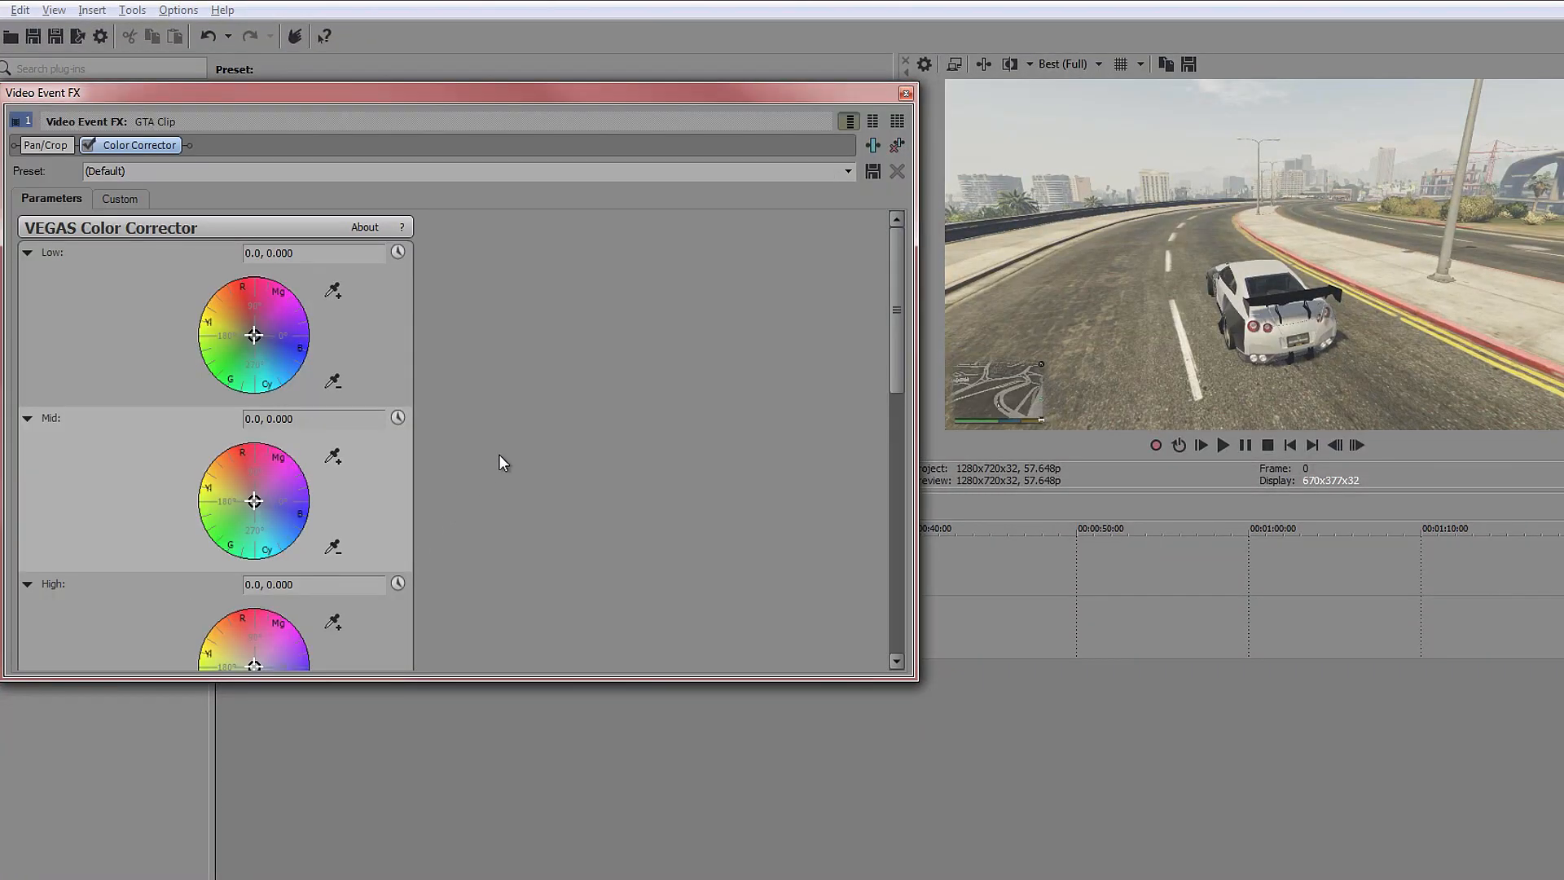
drag(782, 98, 811, 88)
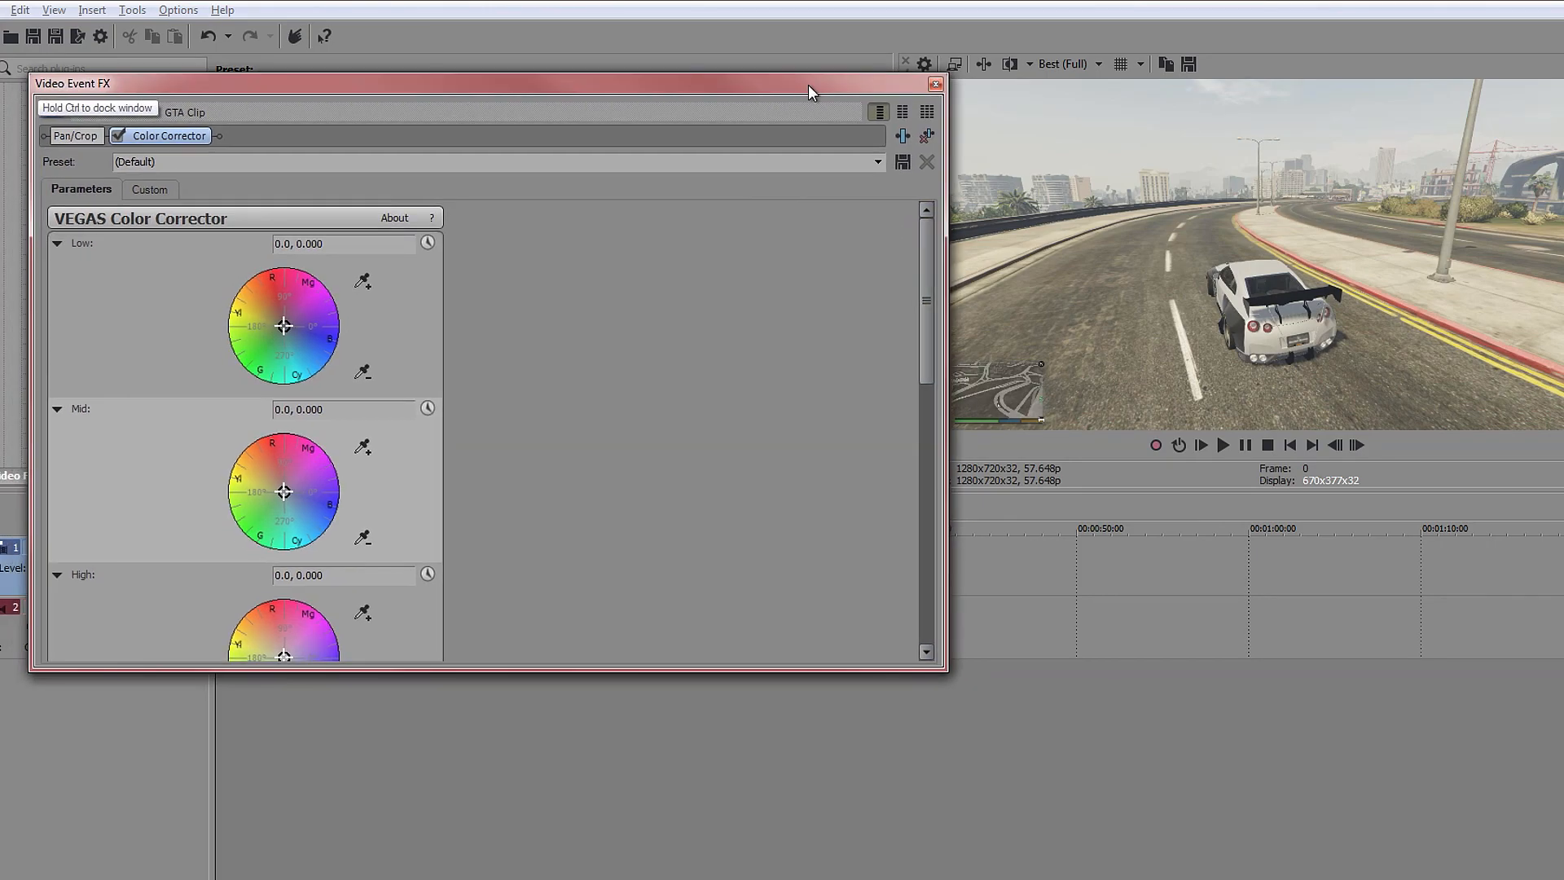
click(286, 327)
drag(287, 326, 306, 338)
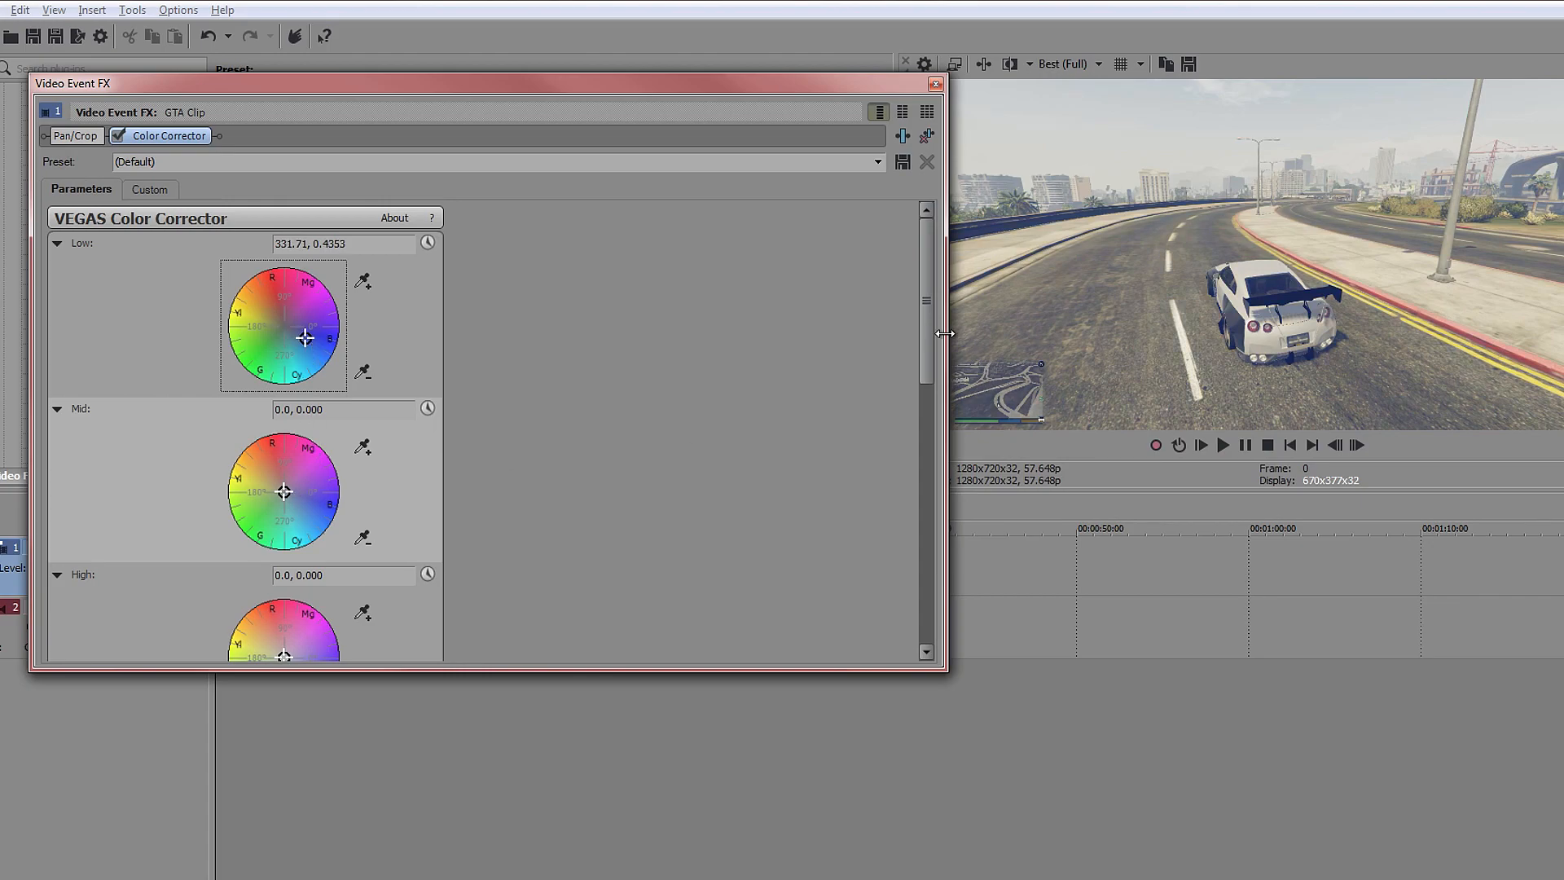
drag(811, 80, 886, 286)
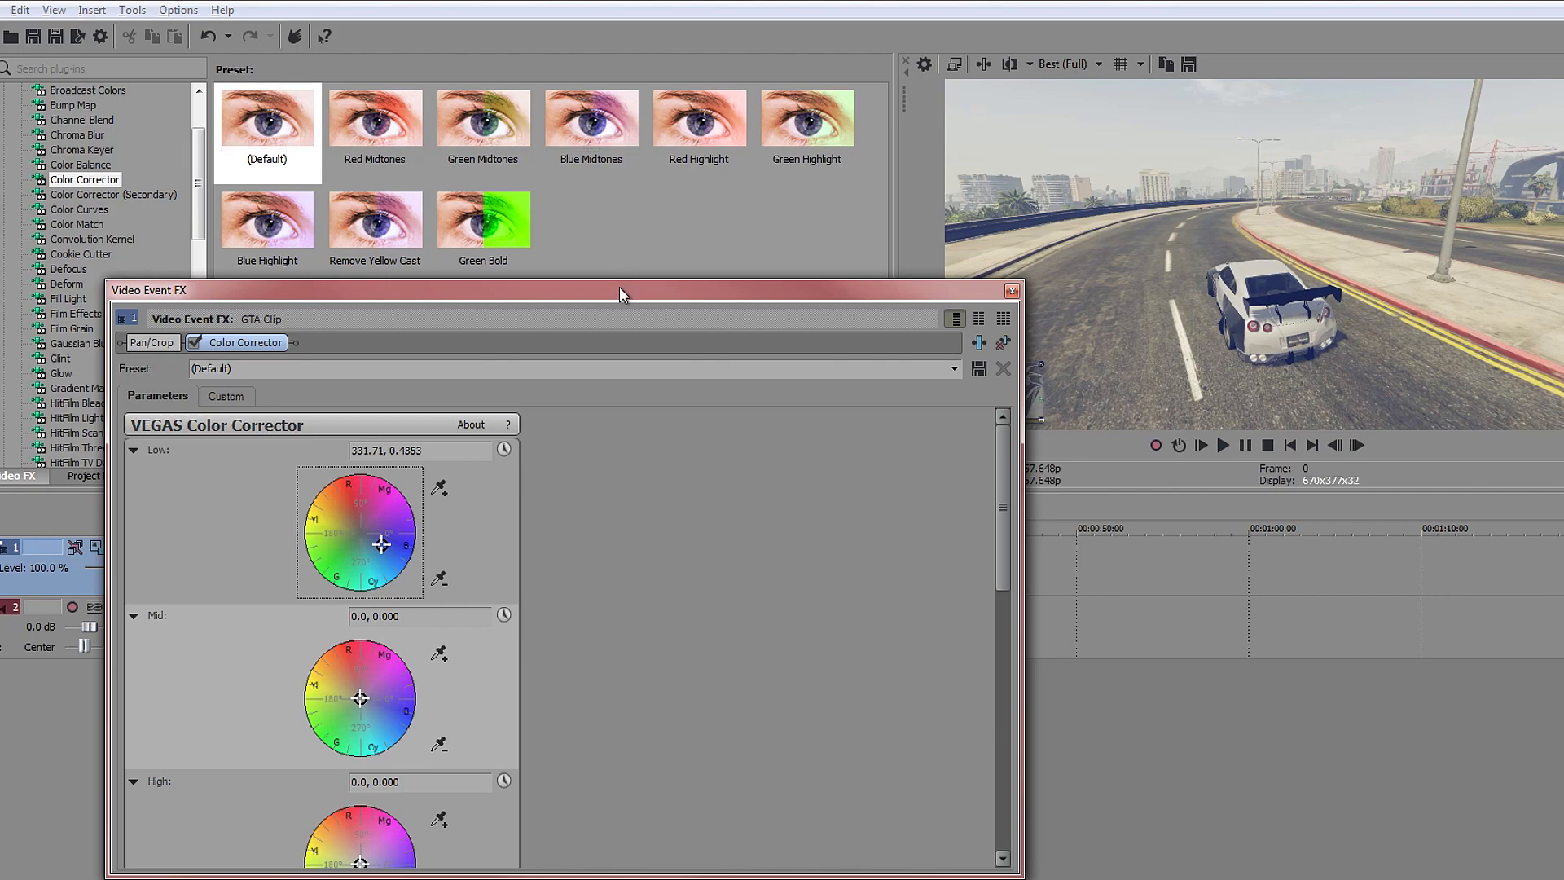
drag(629, 297, 561, 82)
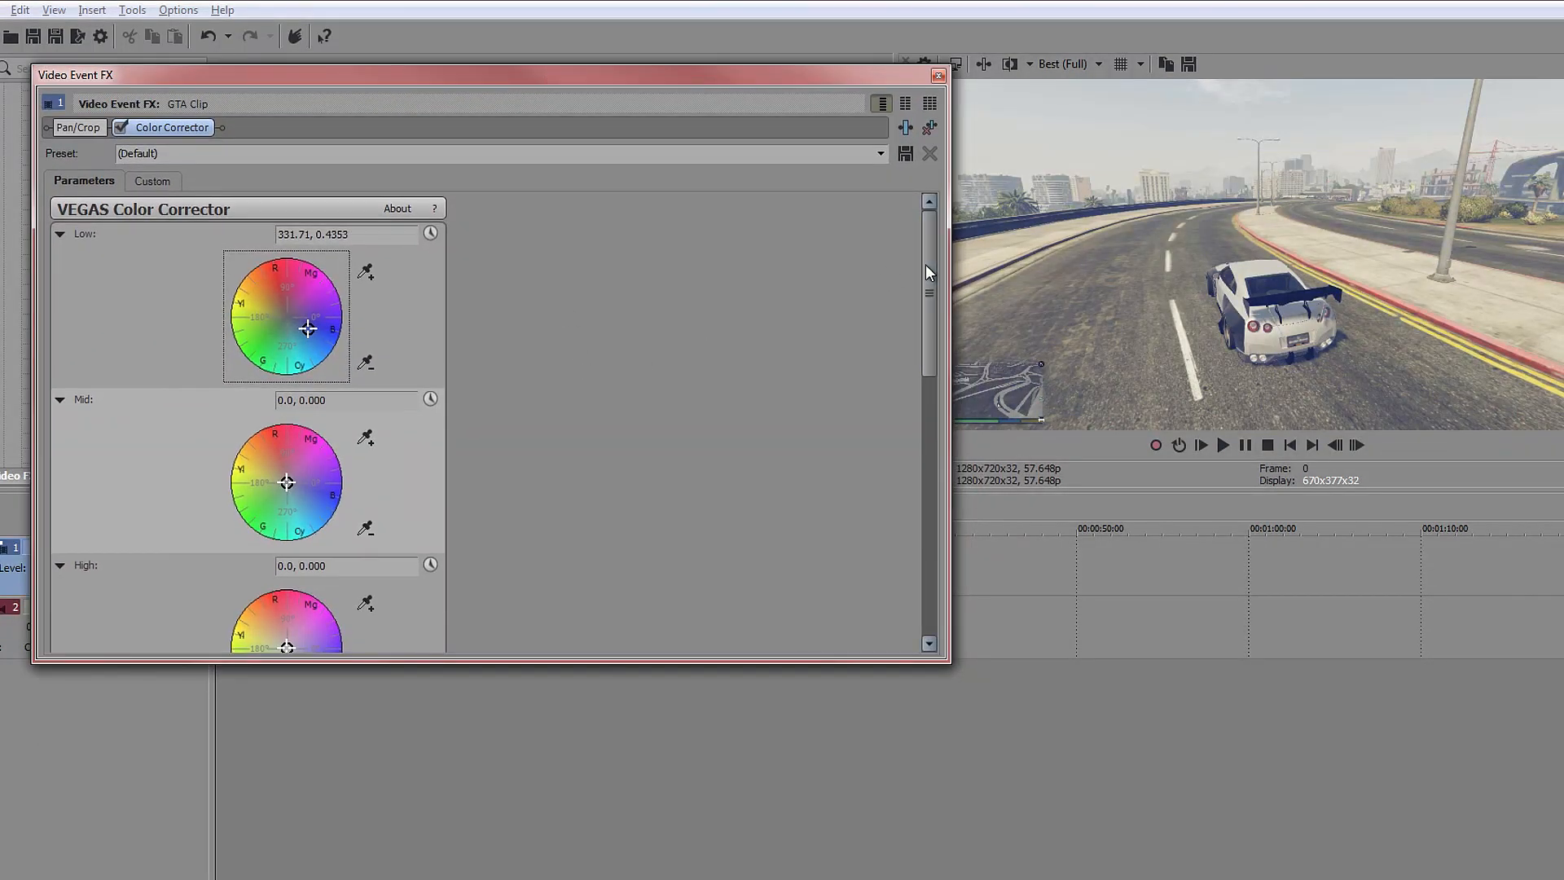
scroll(699, 192, down, 3)
Step: Tint the midtones slightly toward blue and set Saturation to about 1.18
drag(928, 318, 933, 335)
drag(286, 427, 297, 413)
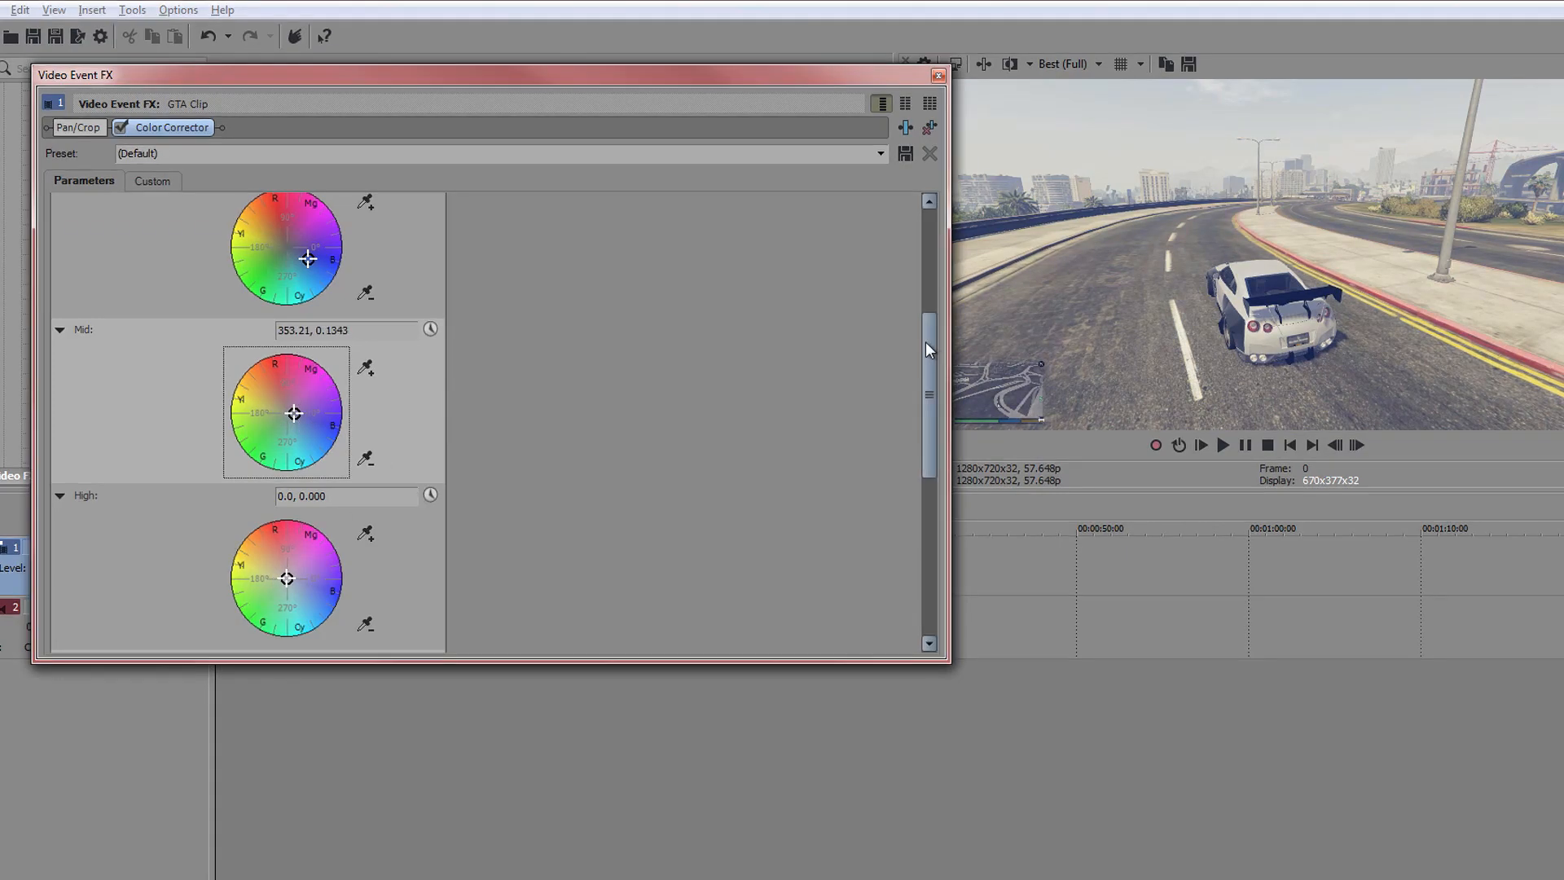
drag(925, 341, 921, 496)
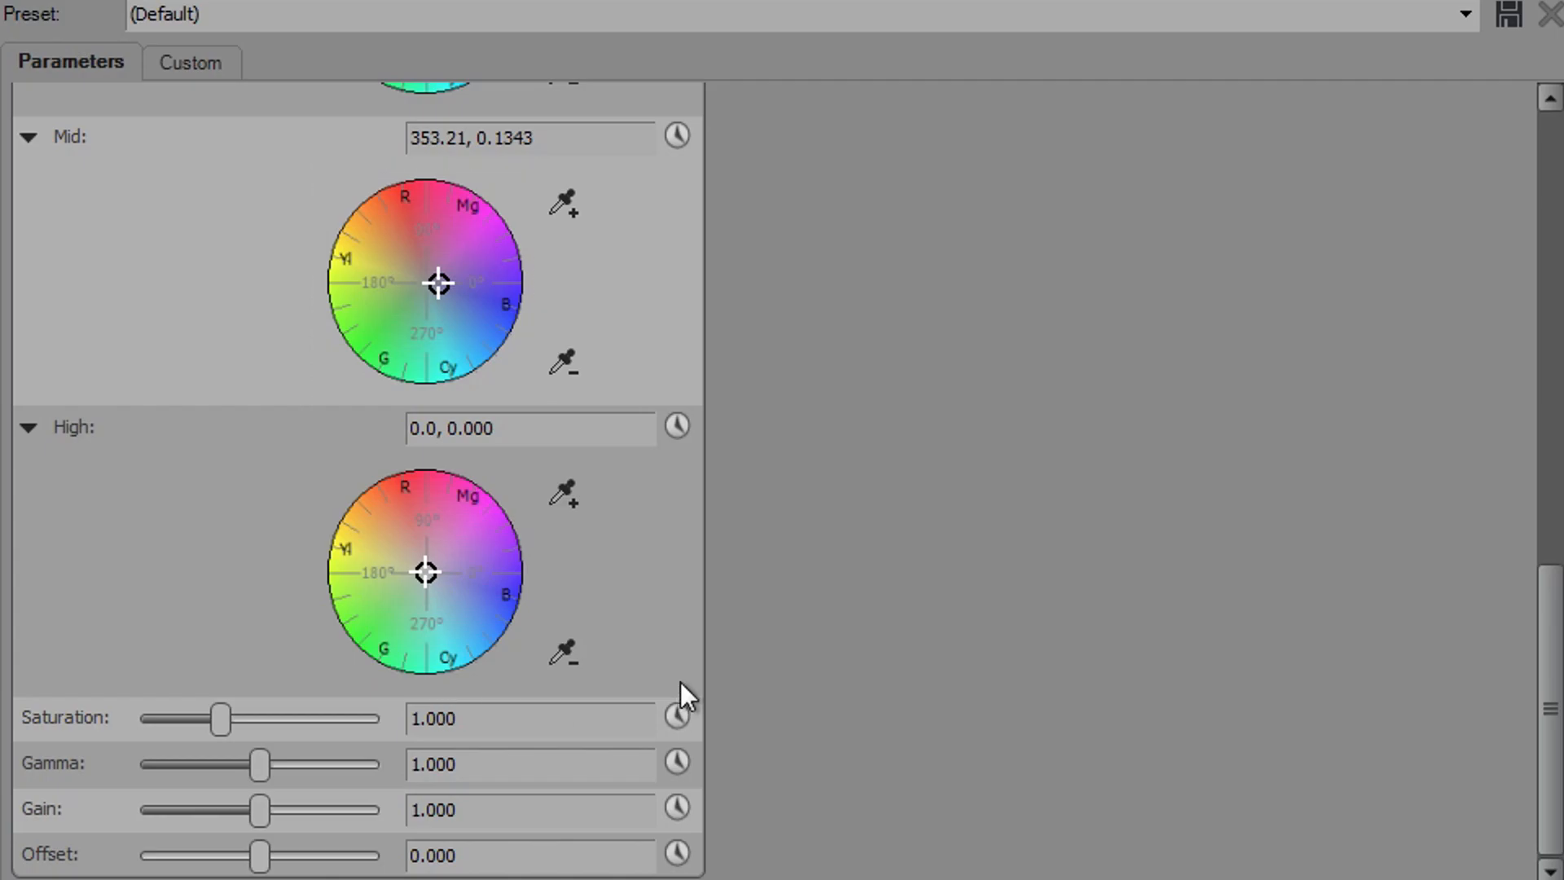
text(5)
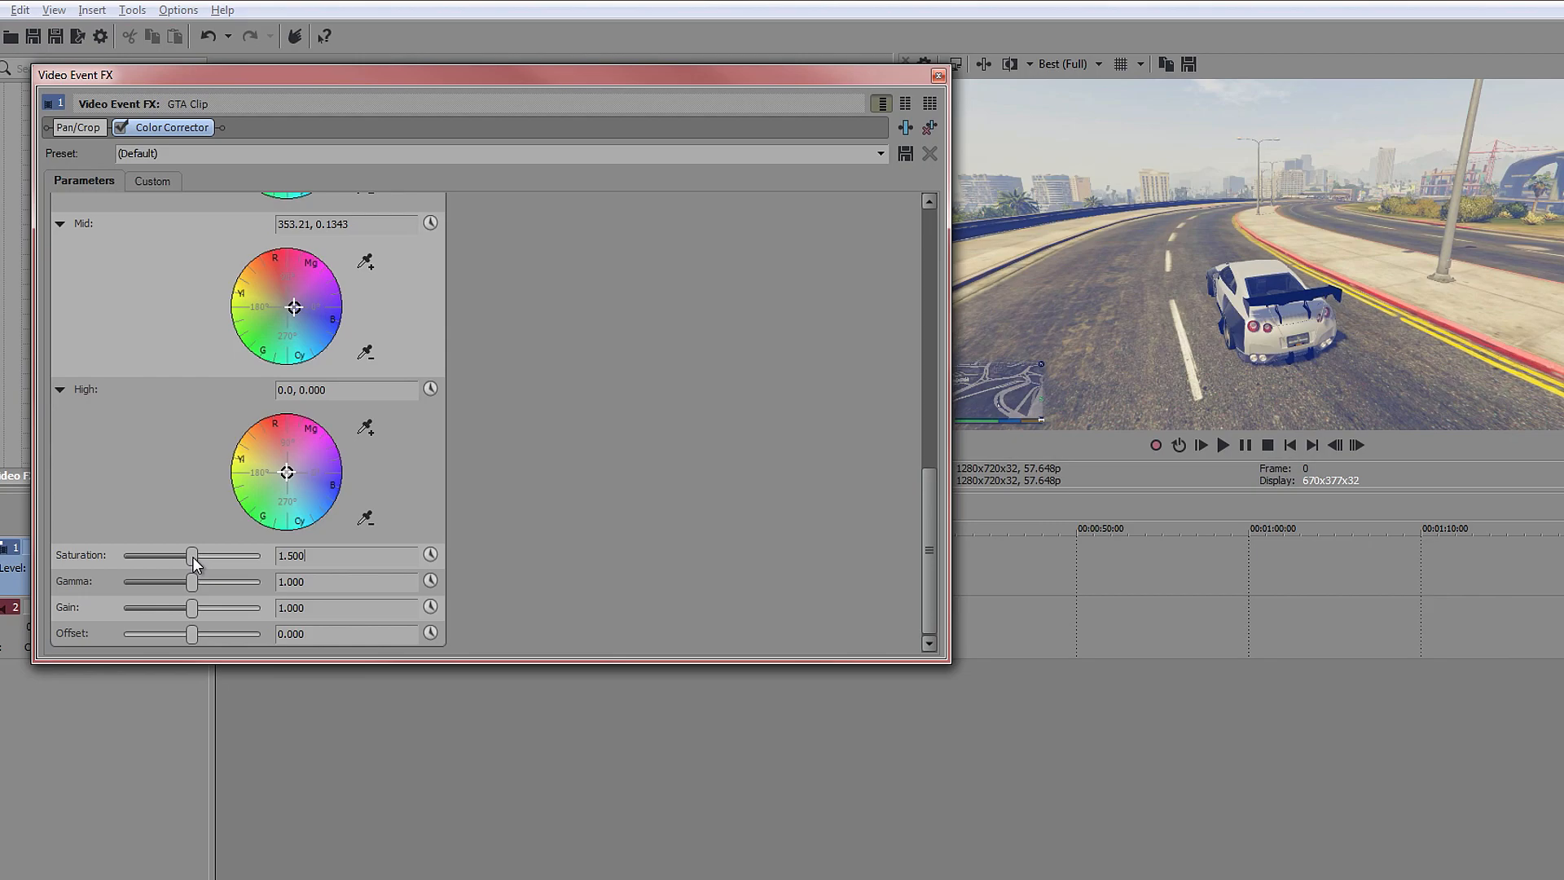
drag(192, 556, 175, 555)
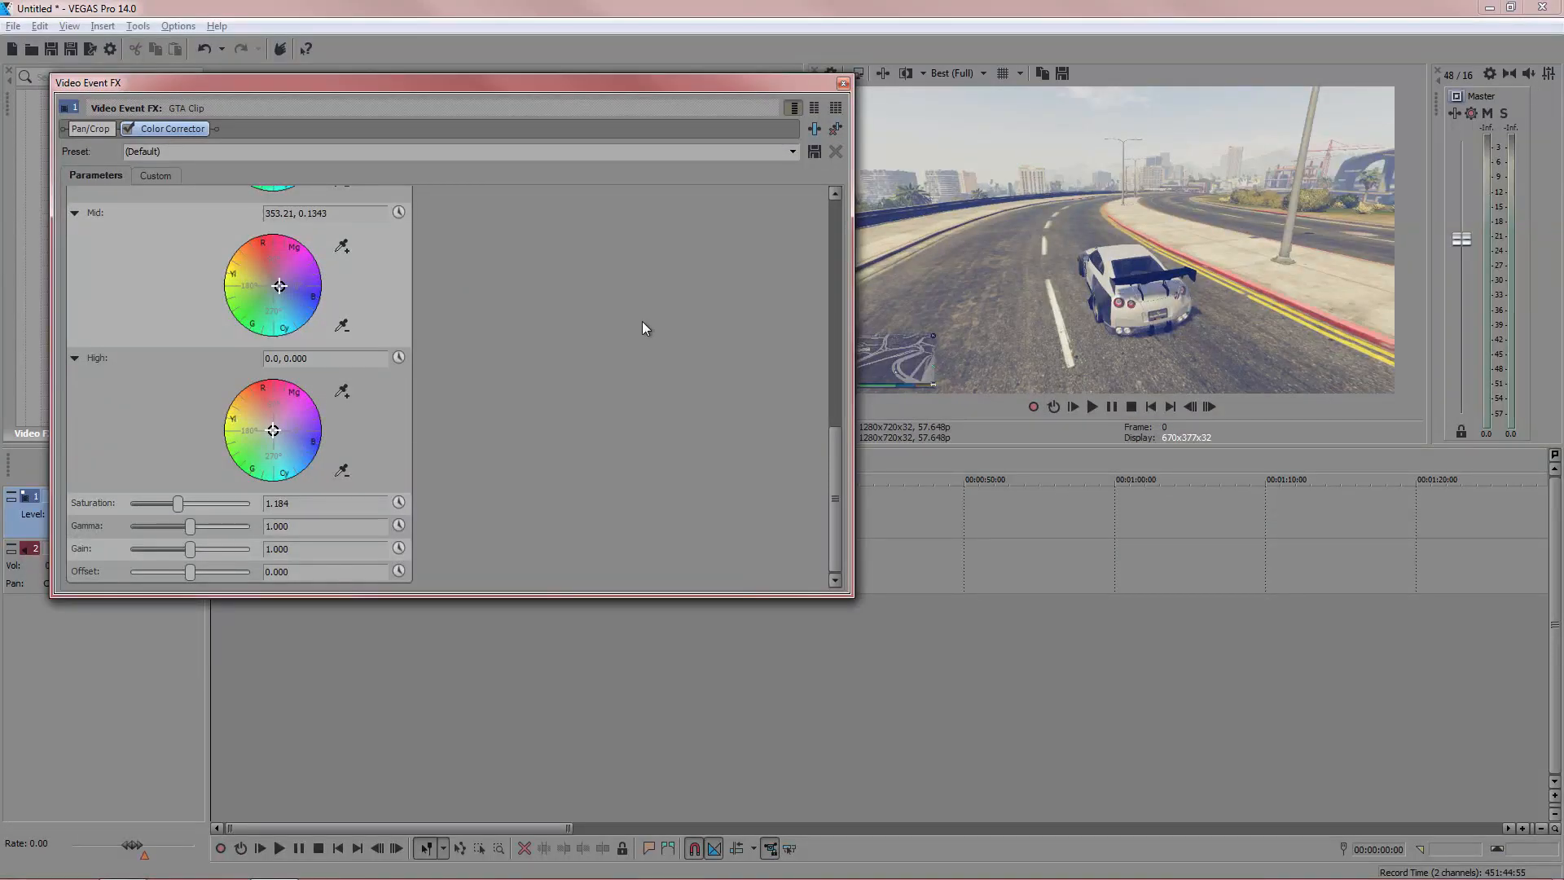
Step: Close the Video Event FX window and insert a new empty video track above the GTA clip
click(843, 83)
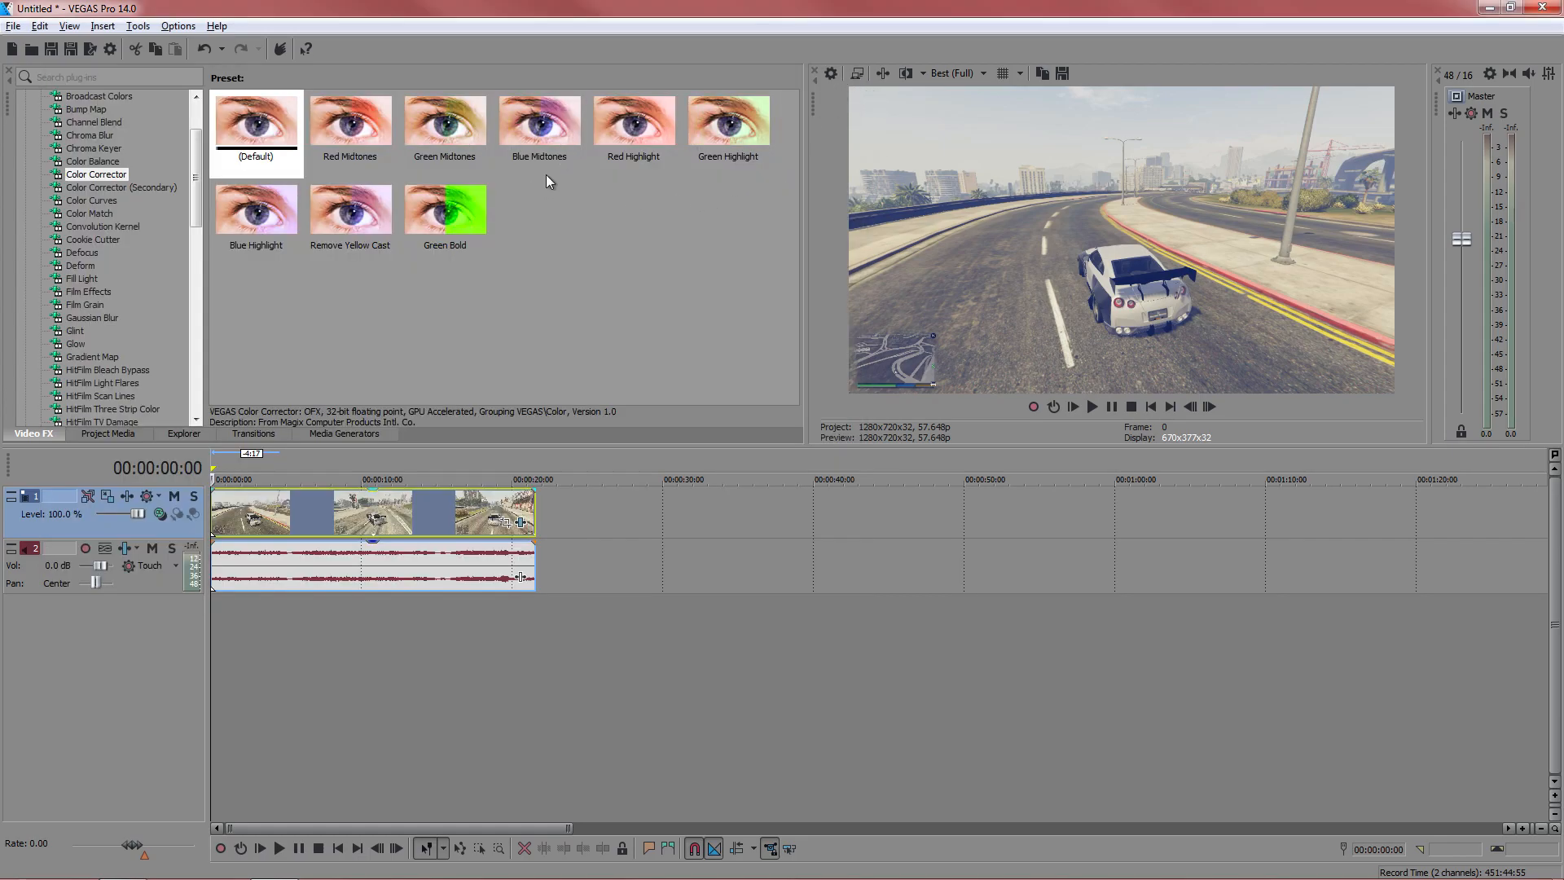
click(881, 634)
scroll(879, 634, up, 1)
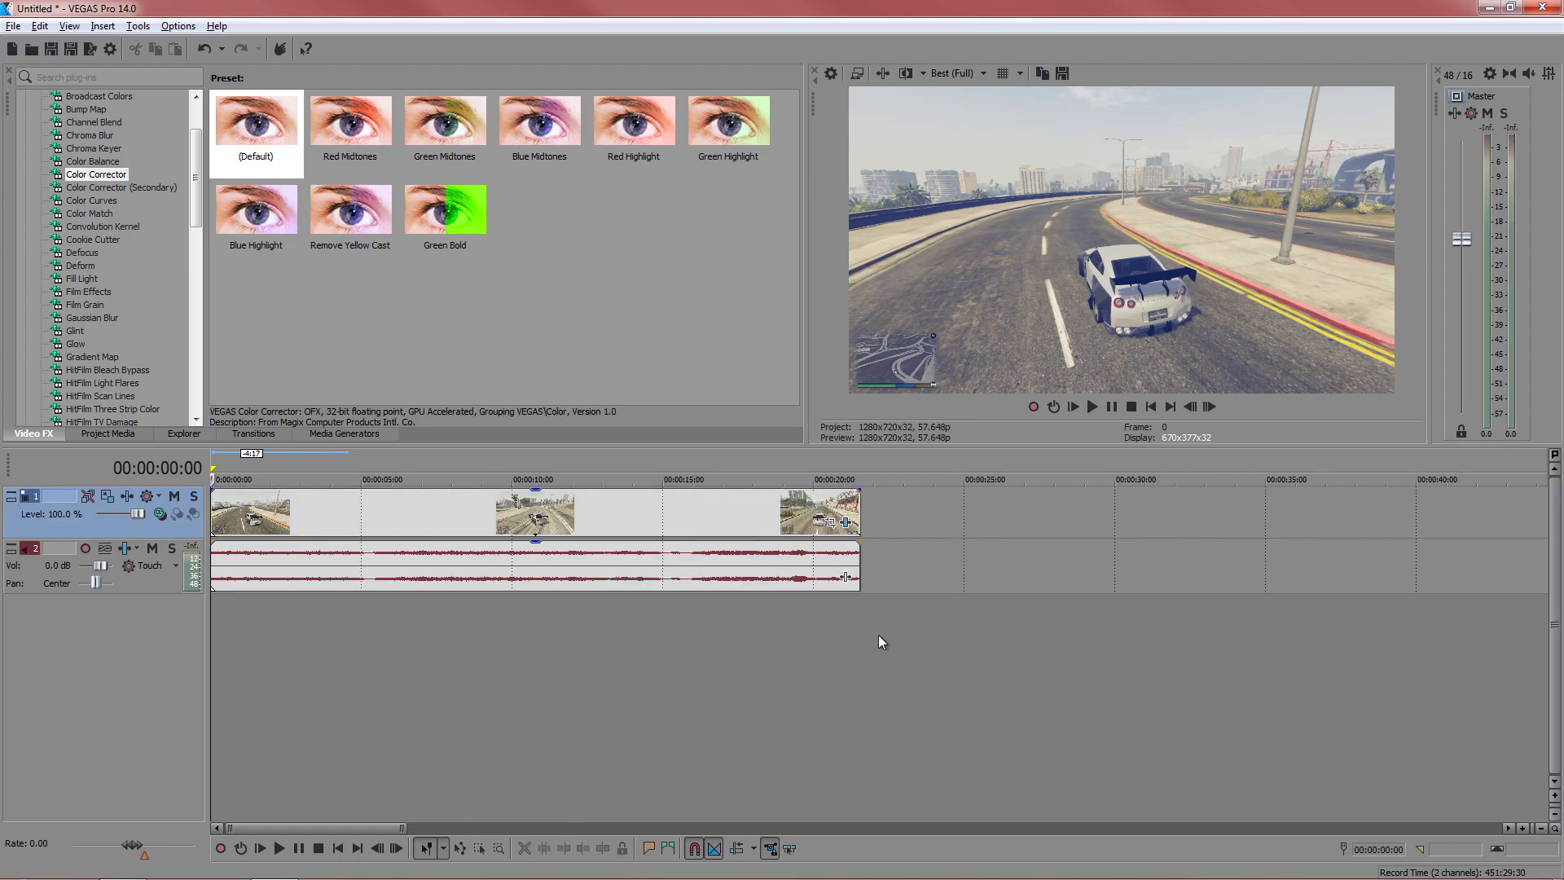
right_click(413, 638)
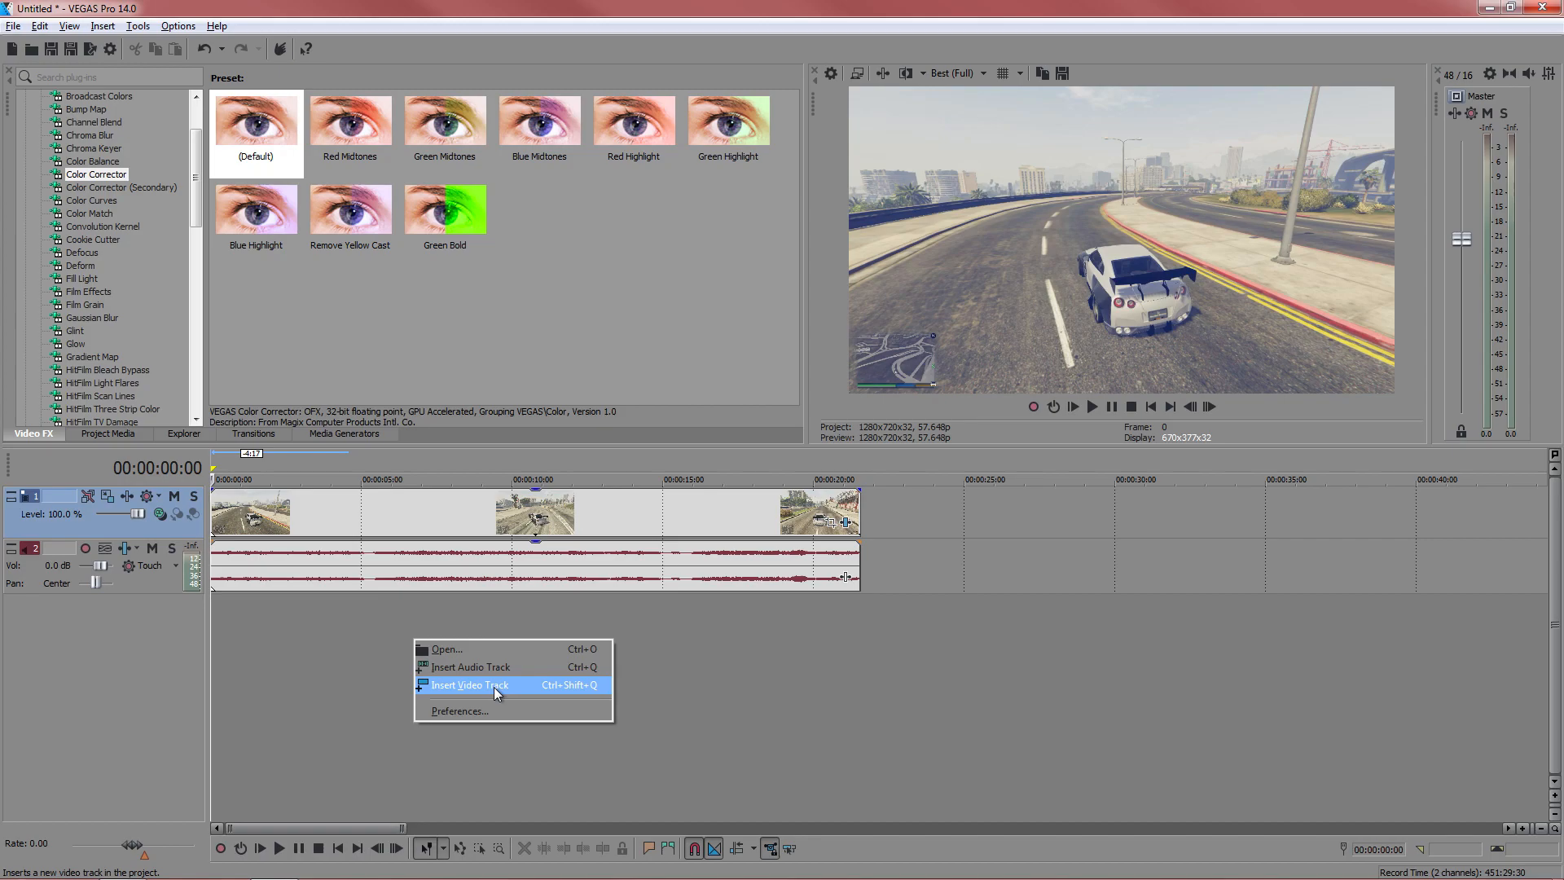
click(578, 691)
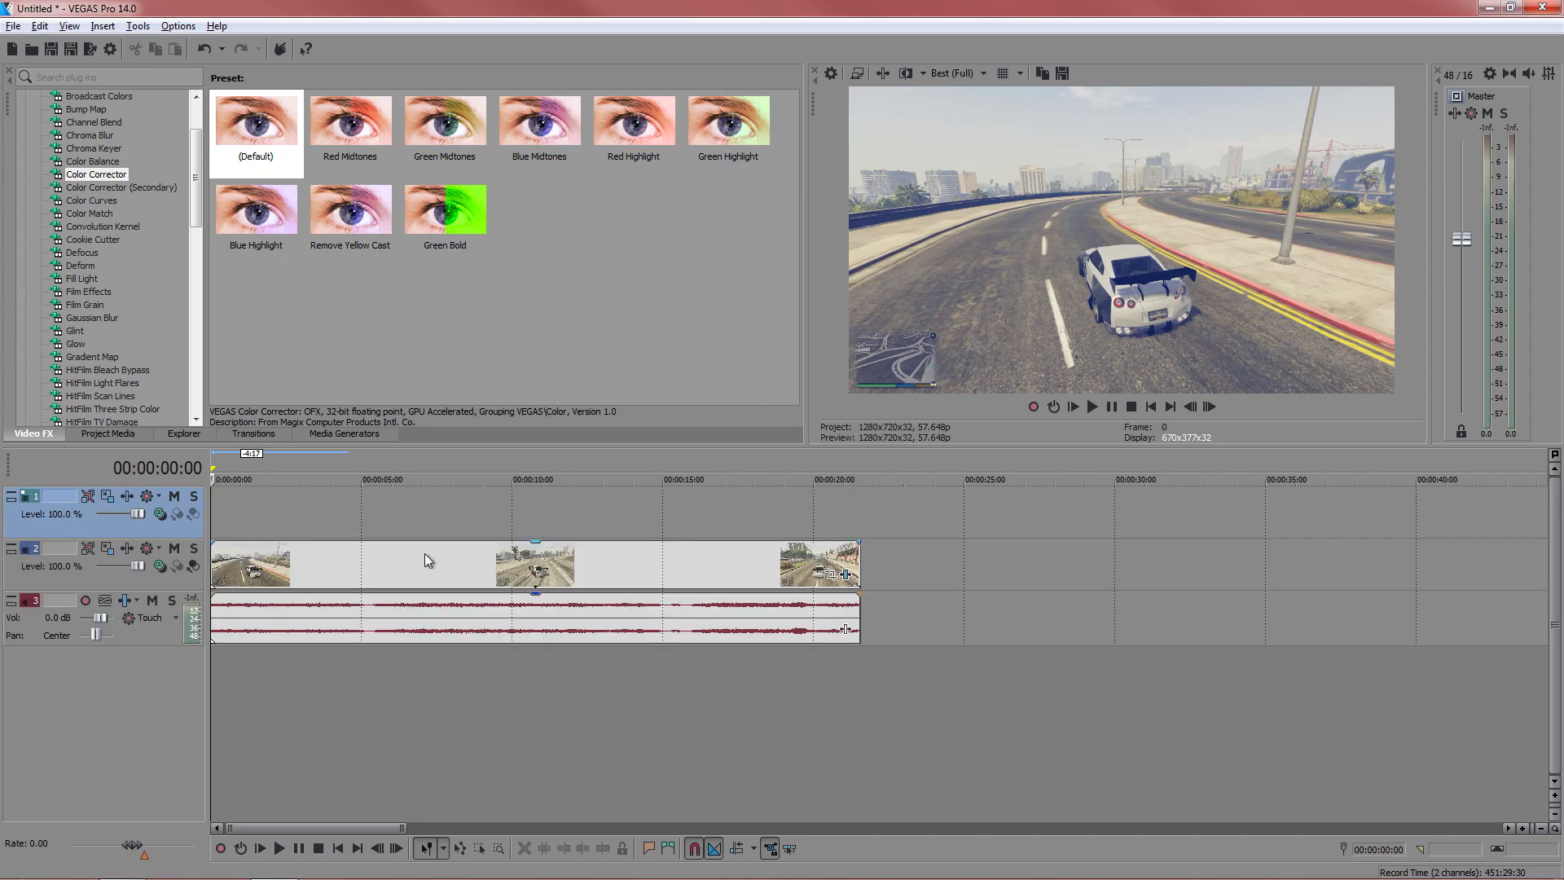
Step: Drag the Blue Effect video from the Video folder onto the new top track at the timeline start
click(275, 865)
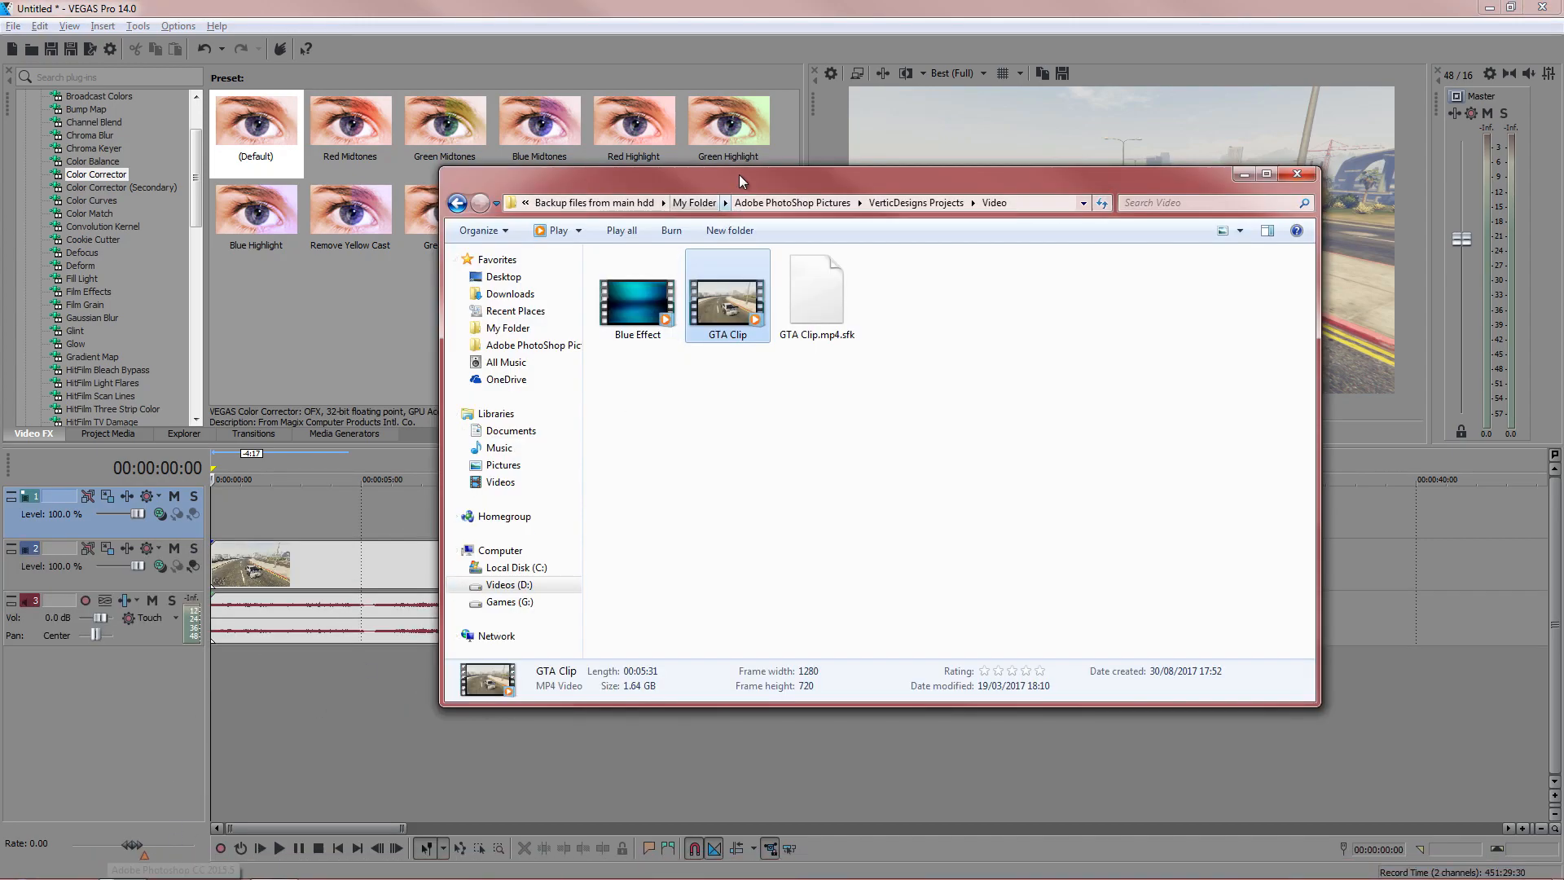
drag(734, 169, 852, 153)
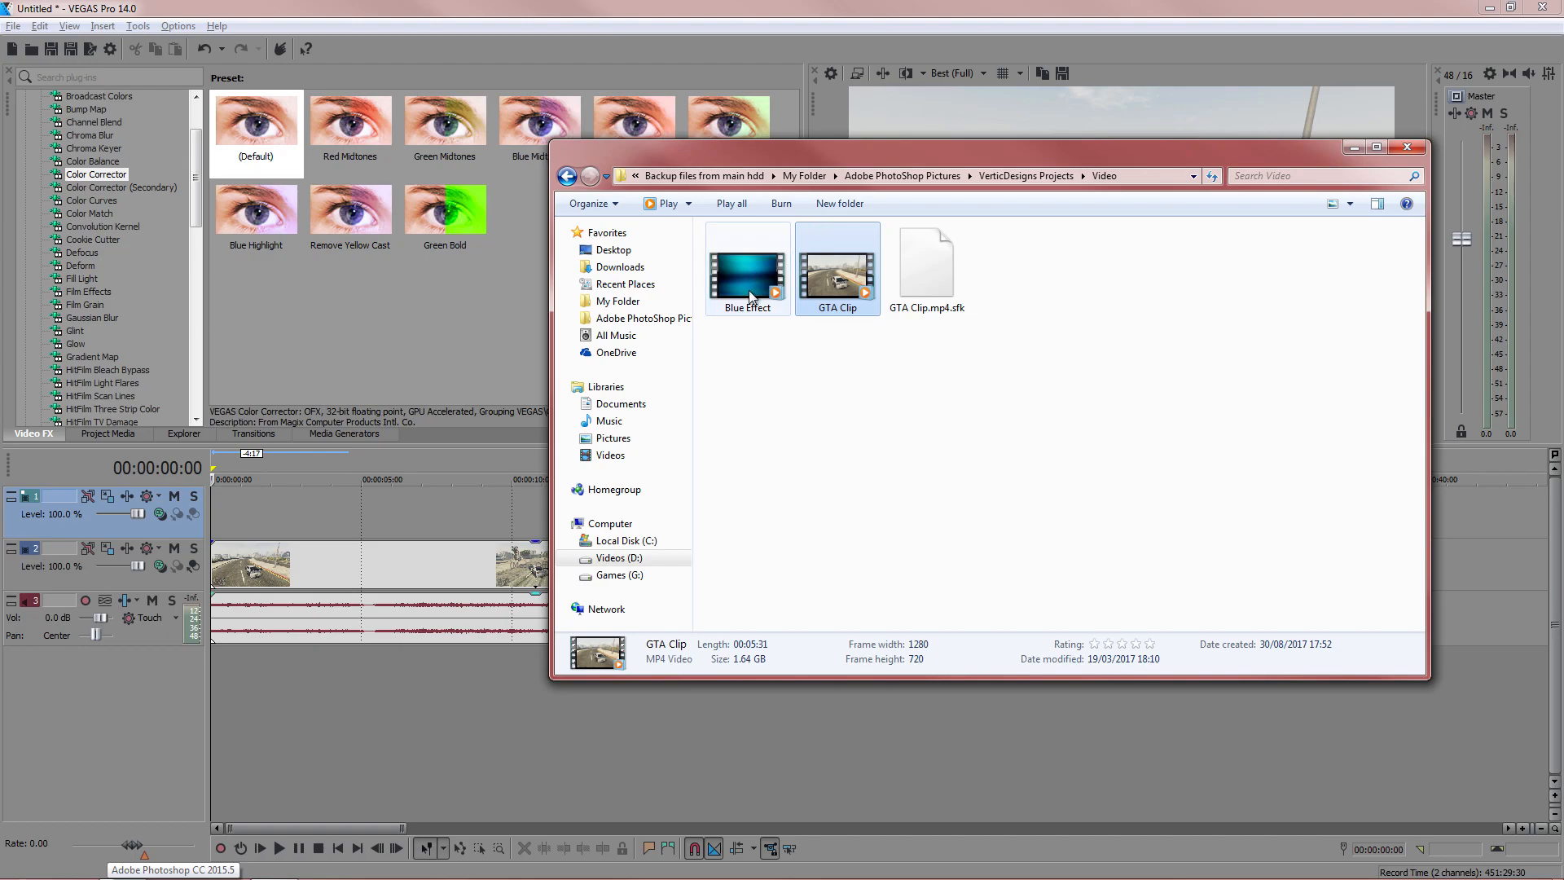
mouse_move(748, 279)
mouse_down()
mouse_move(484, 467)
mouse_move(260, 514)
mouse_up()
click(367, 531)
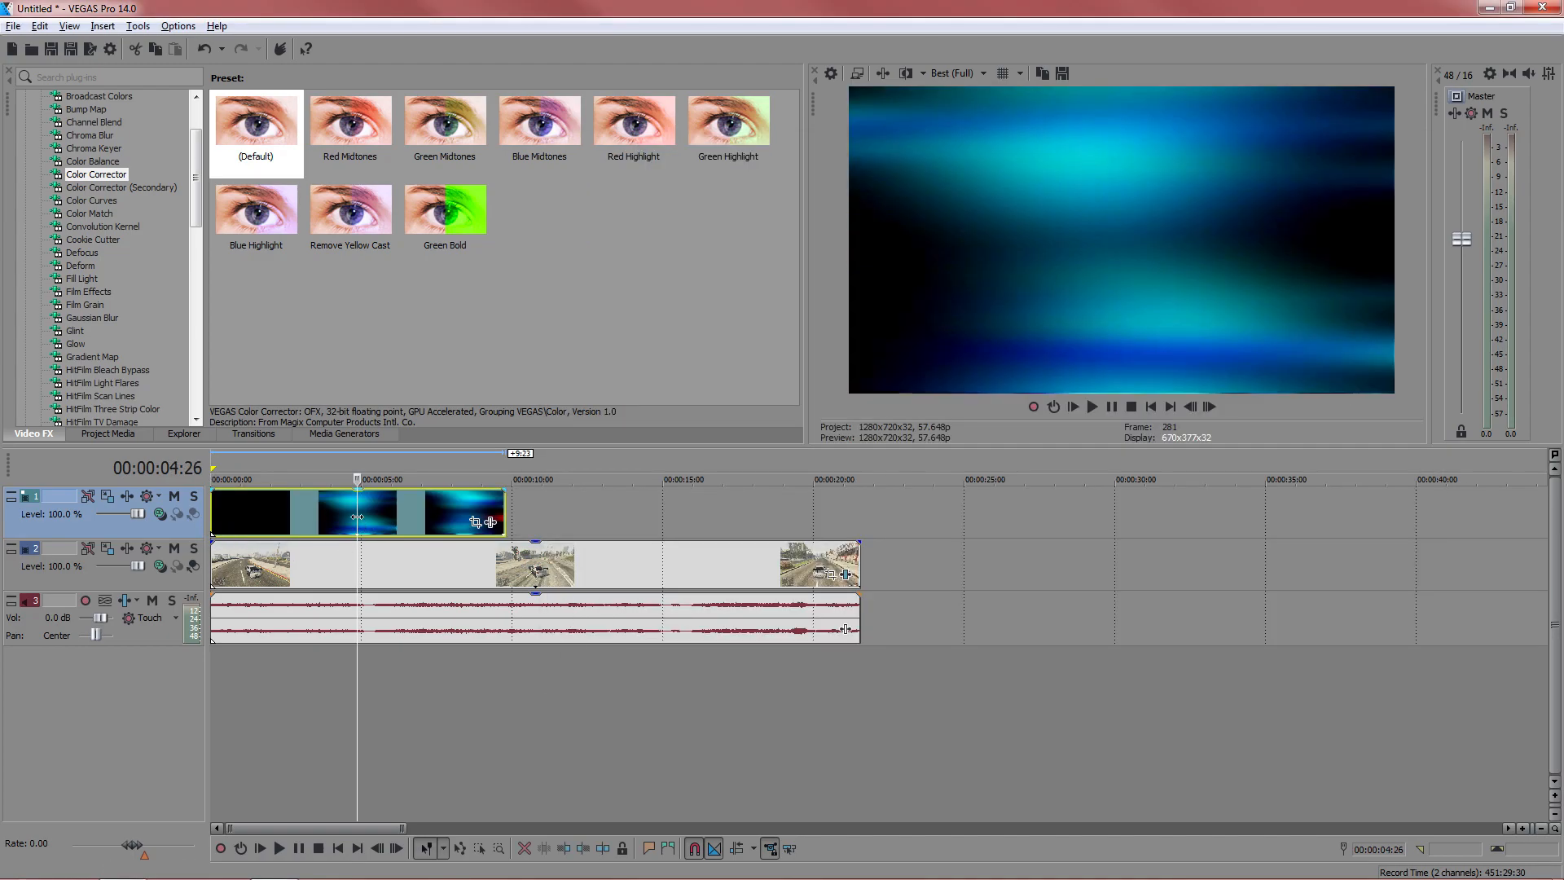
Step: Preview an early frame and set the overlay track's compositing mode to Add
click(1151, 406)
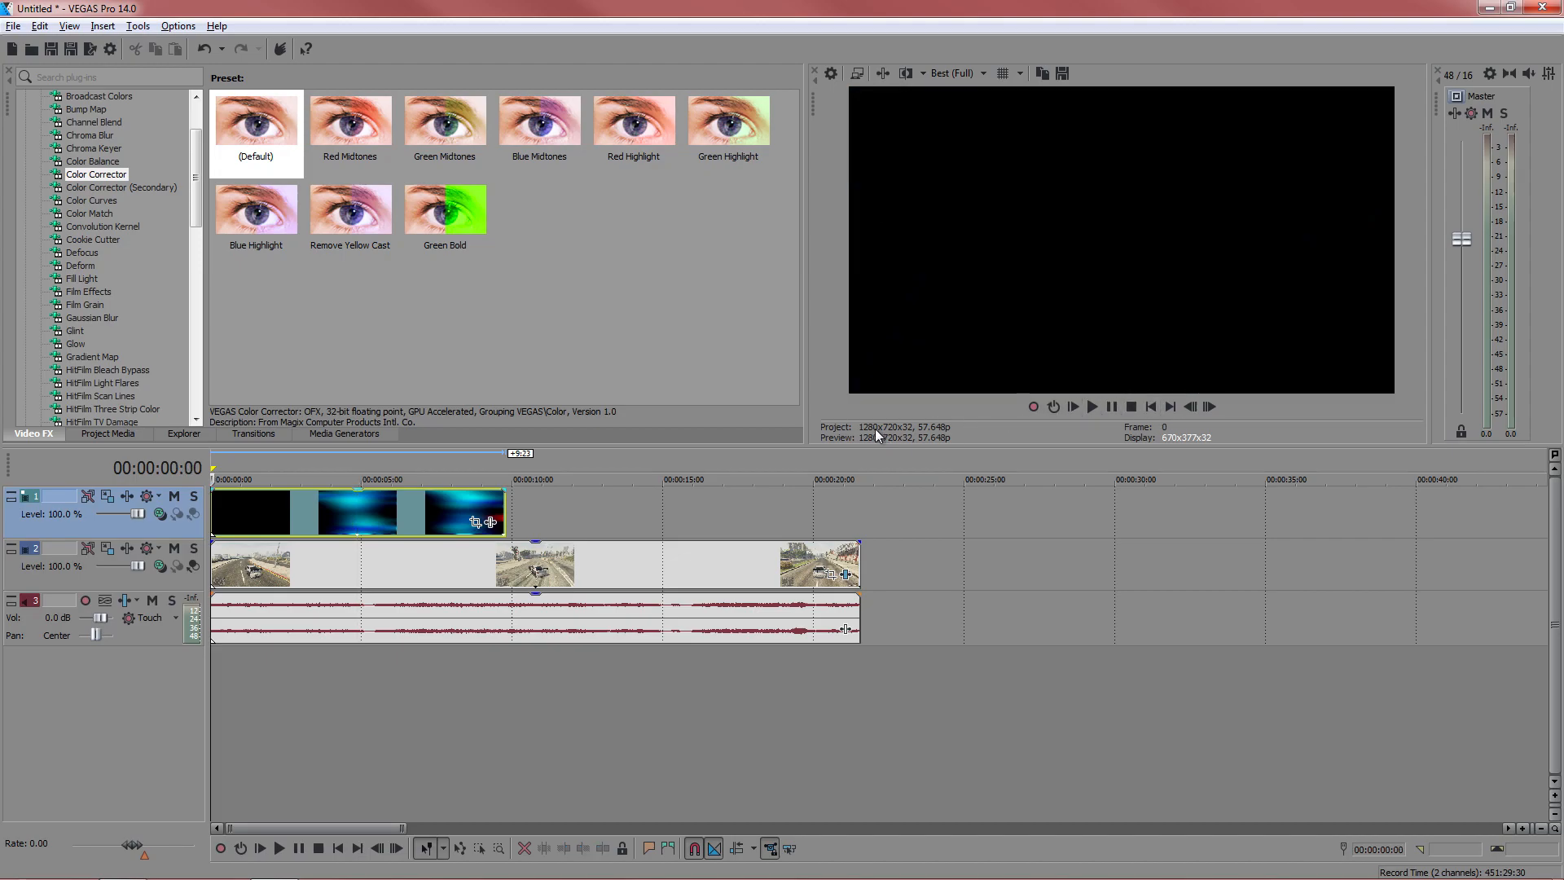
click(328, 514)
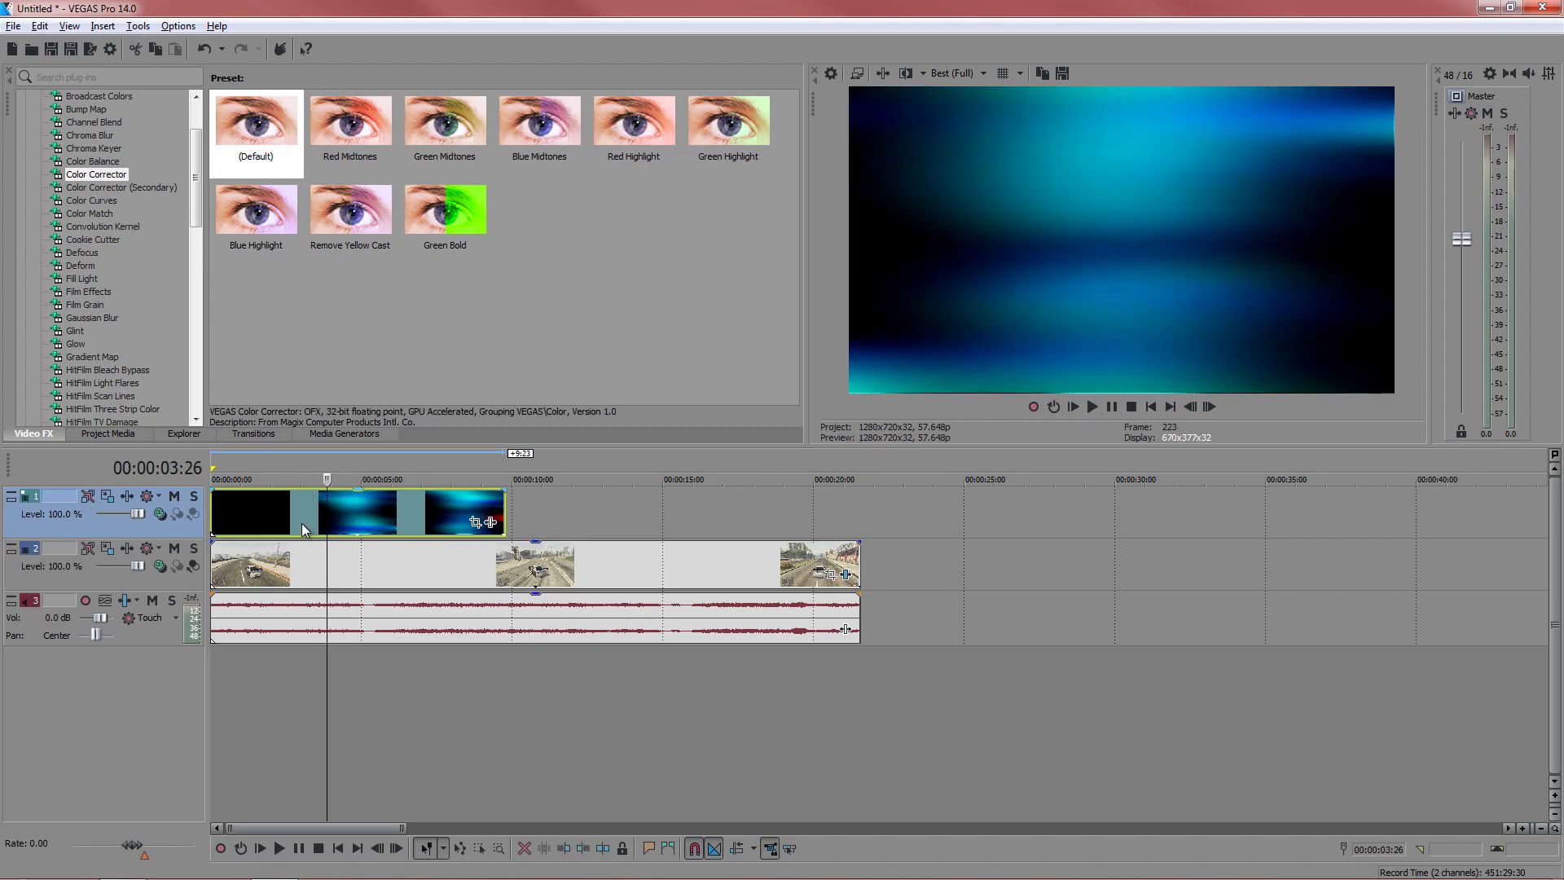
click(161, 515)
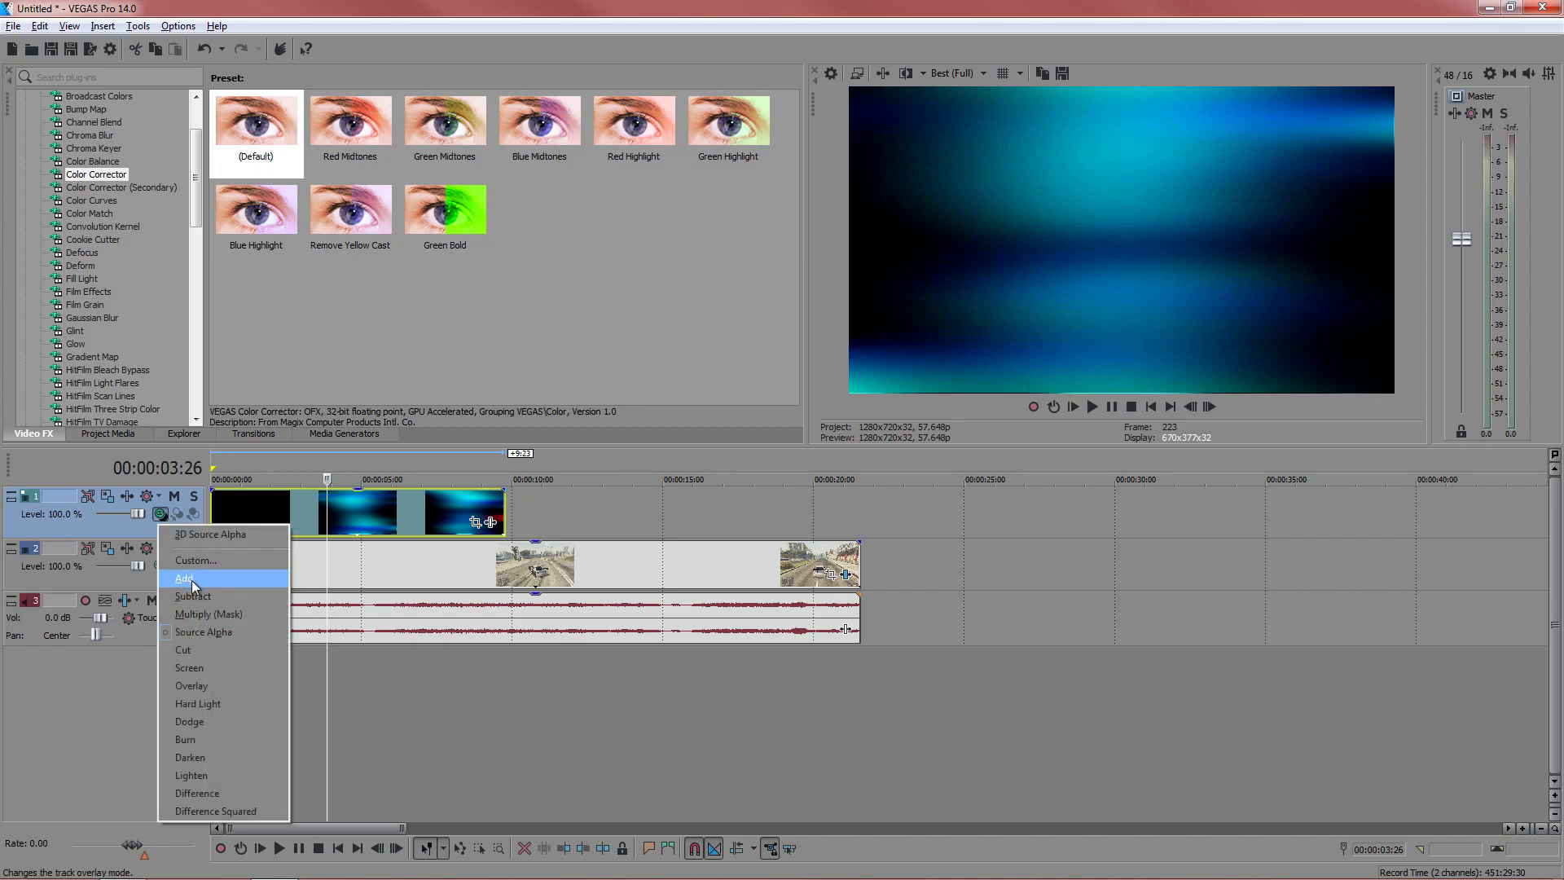
click(190, 581)
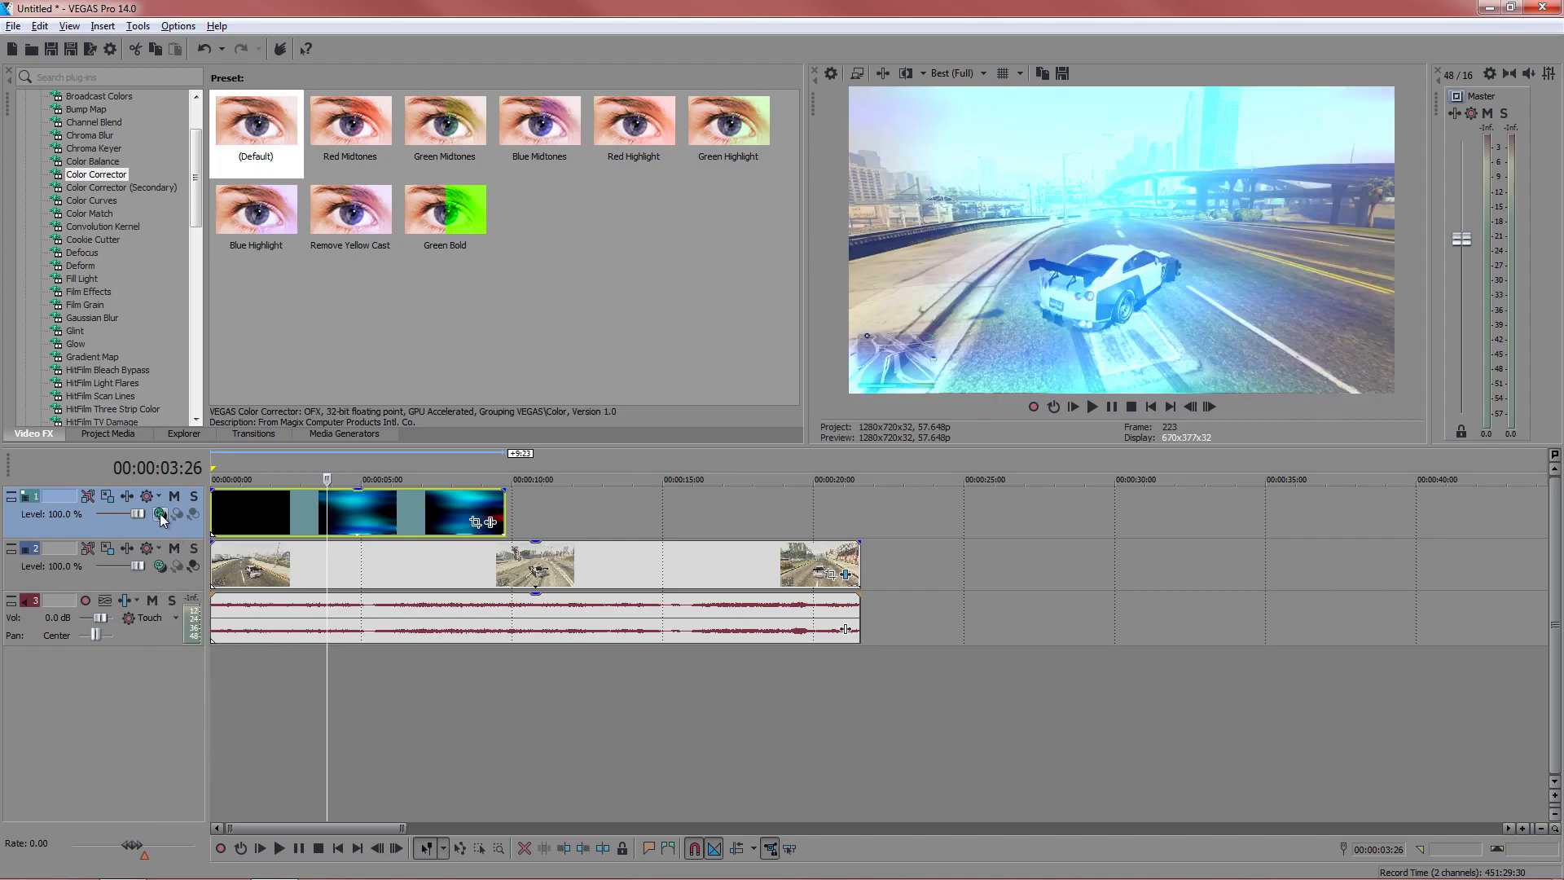
Step: Try Screen and Overlay blending on the overlay track, then settle back on Add
click(160, 516)
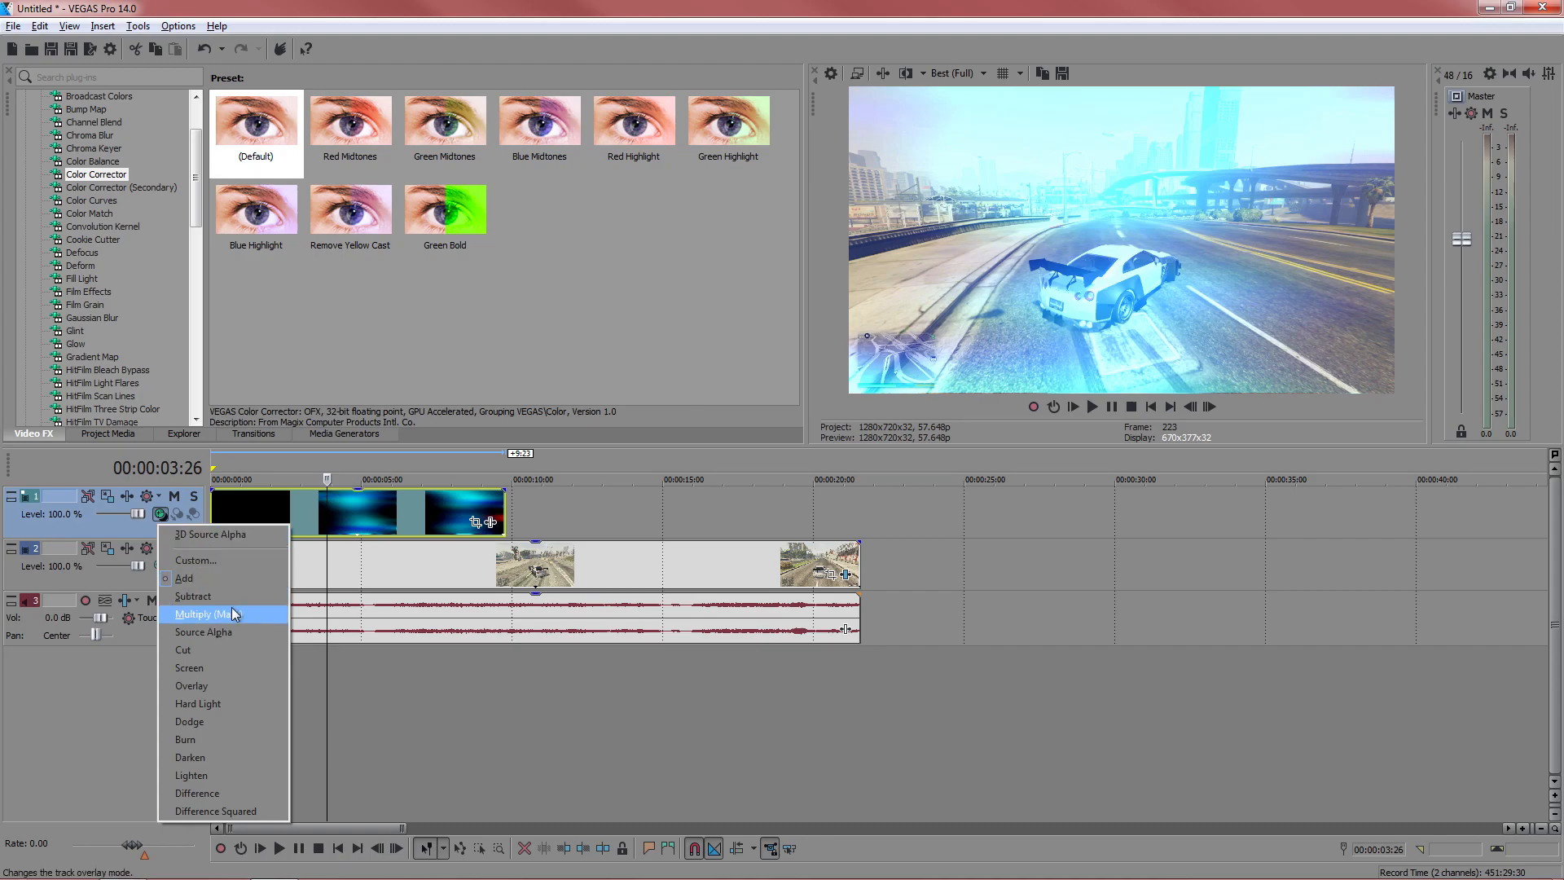
click(220, 664)
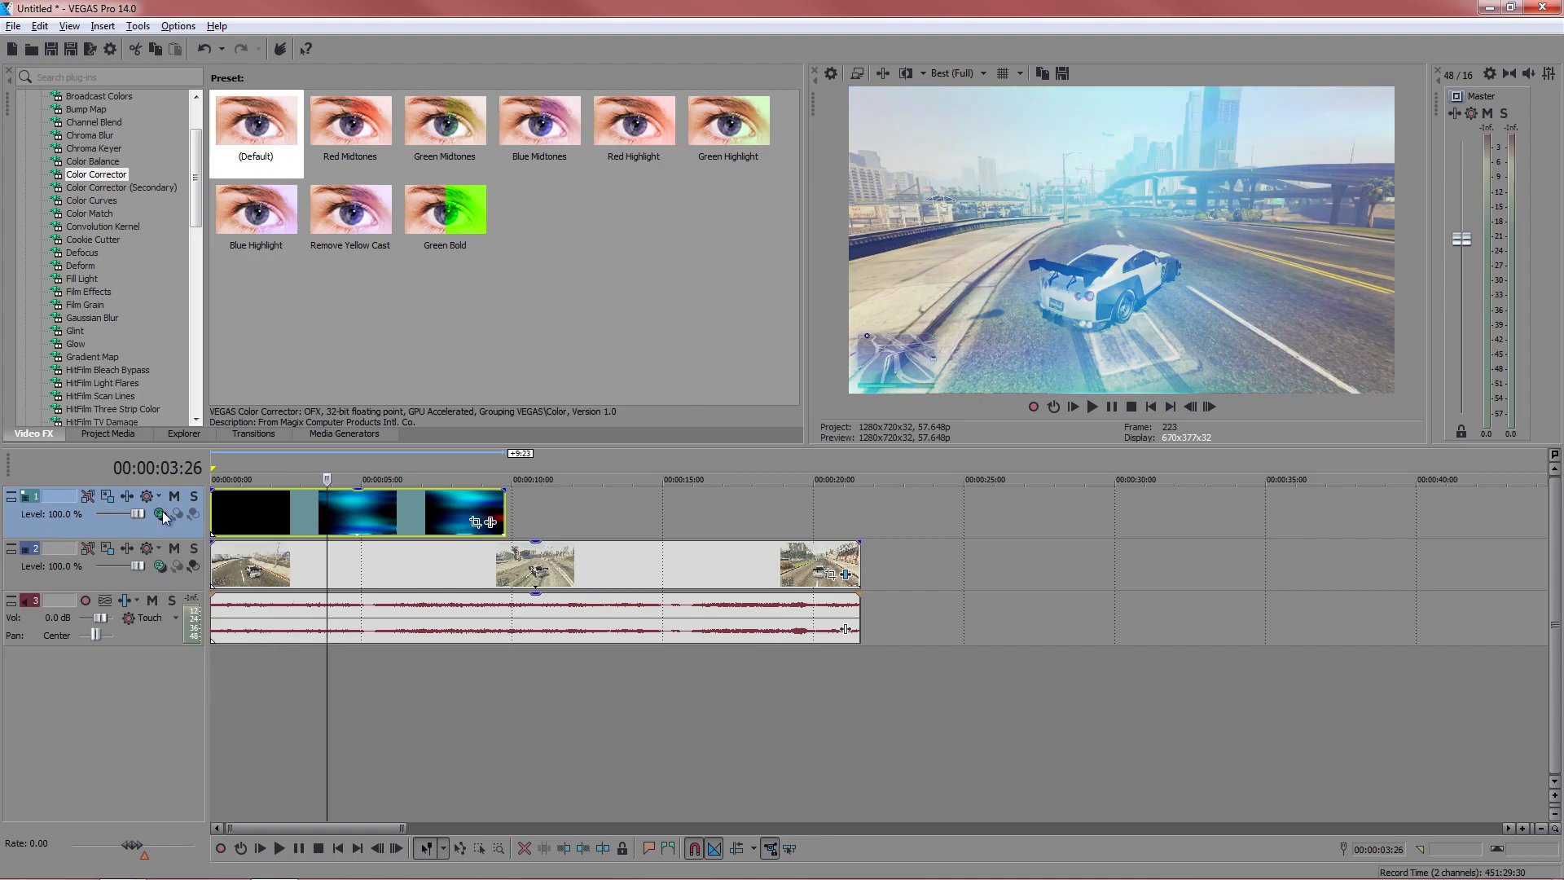
click(162, 515)
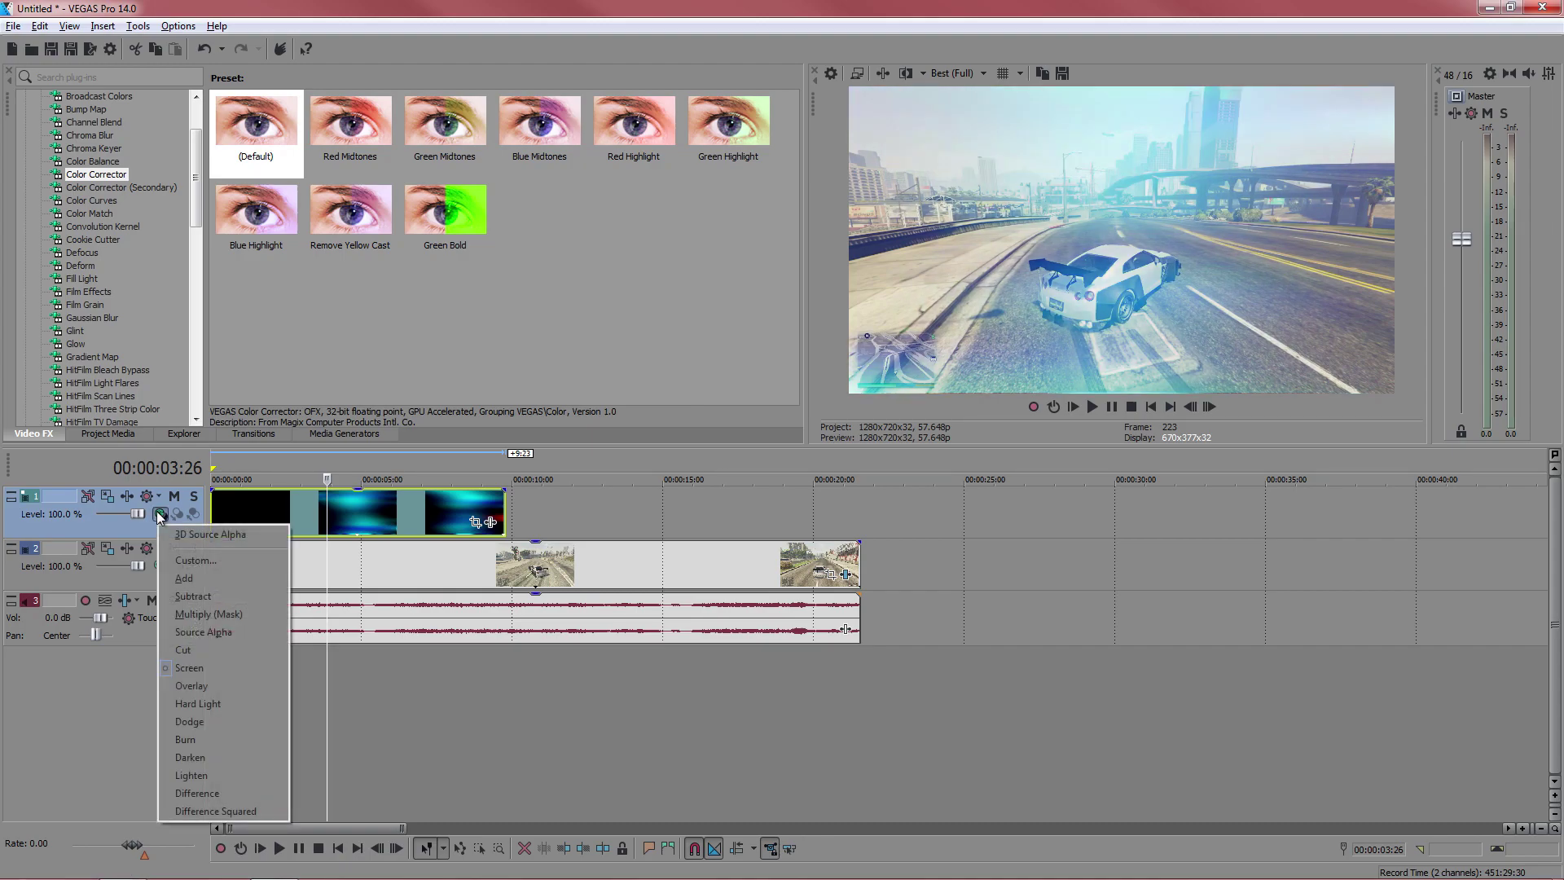
click(210, 681)
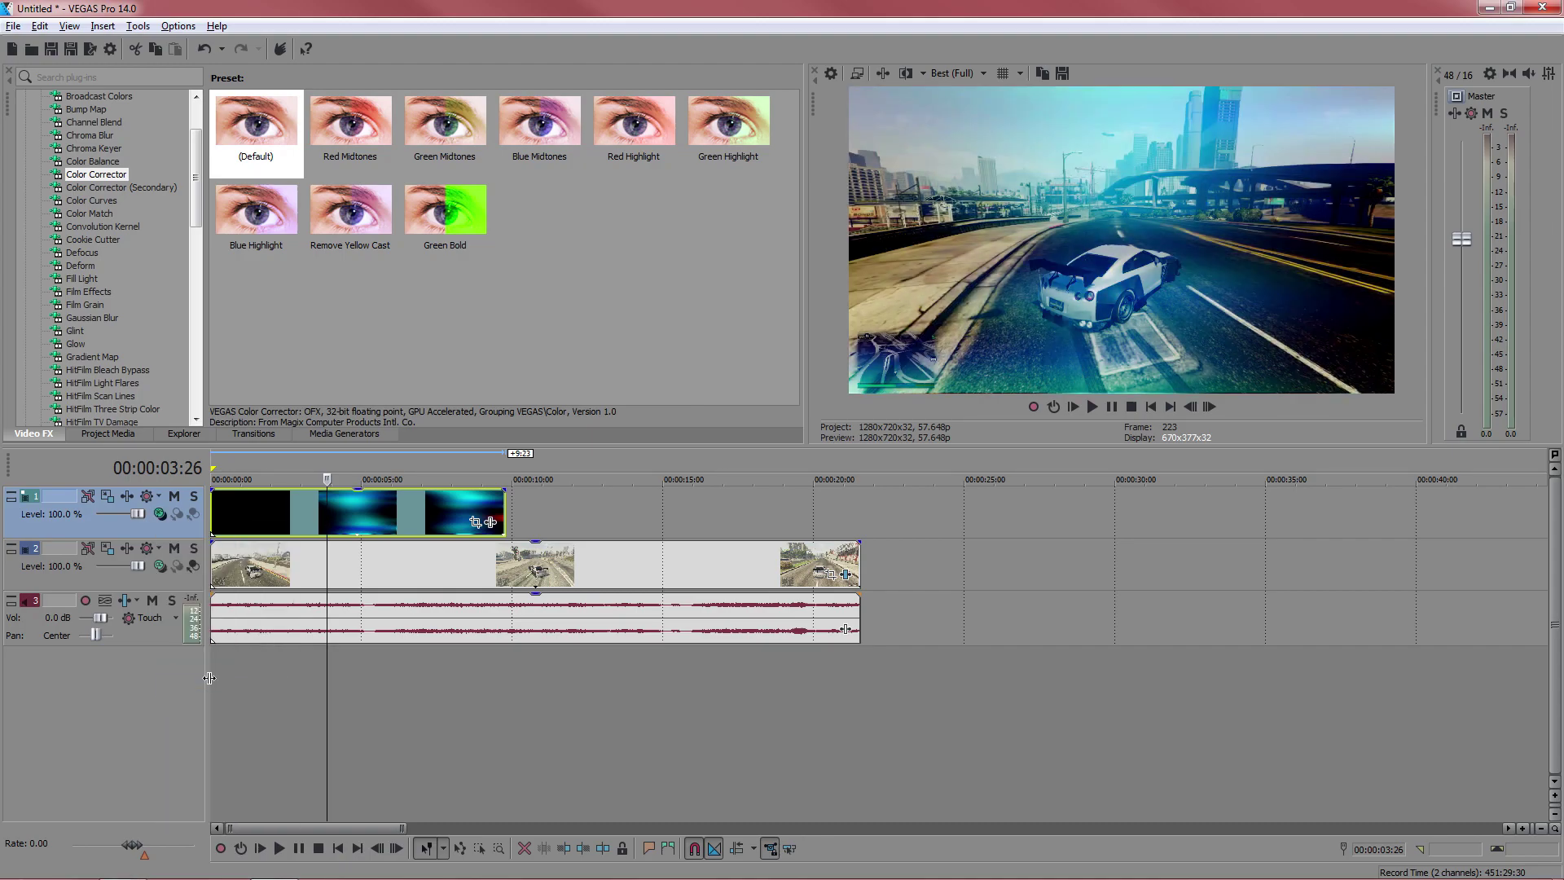
click(159, 515)
click(205, 589)
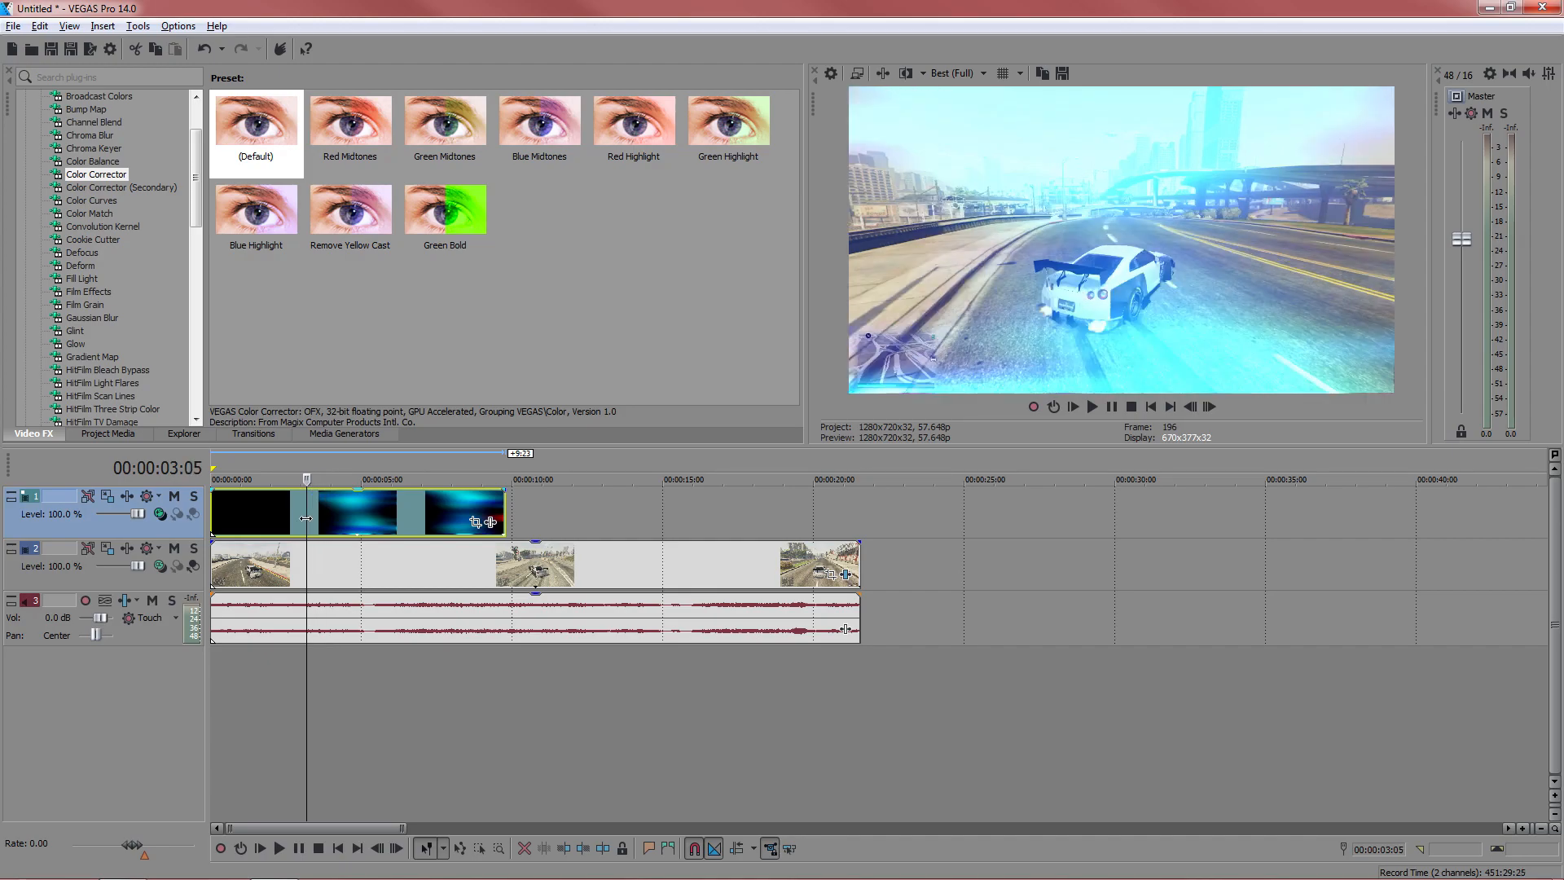
Step: Scrub to the clip start and drag a fade-in across the Blue Effect overlay's first second
drag(326, 480, 233, 480)
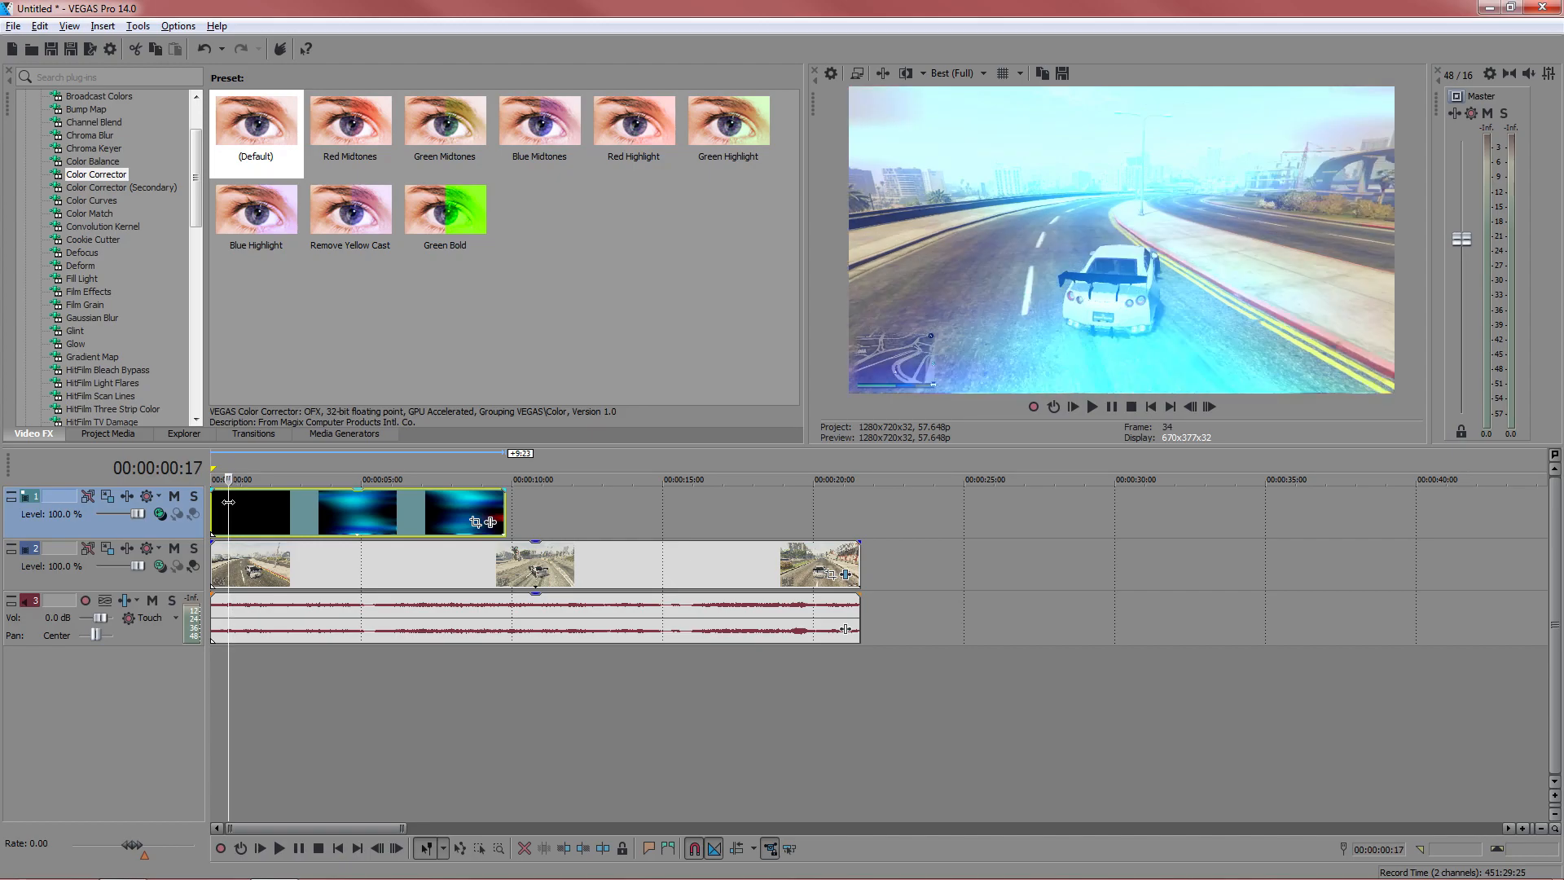
drag(228, 507, 234, 504)
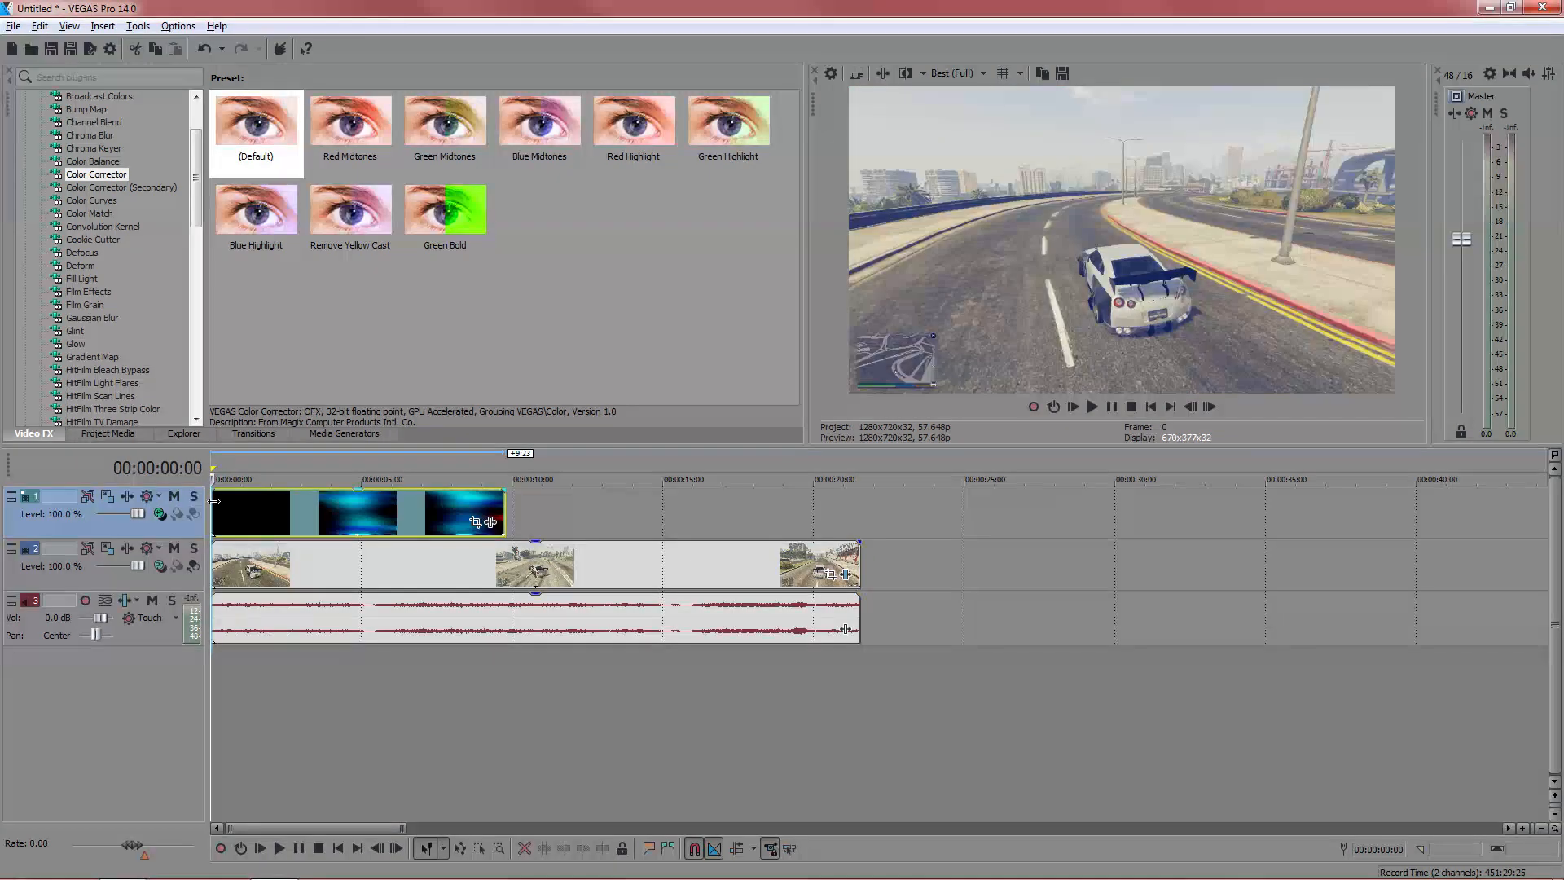
scroll(483, 522, up, 5)
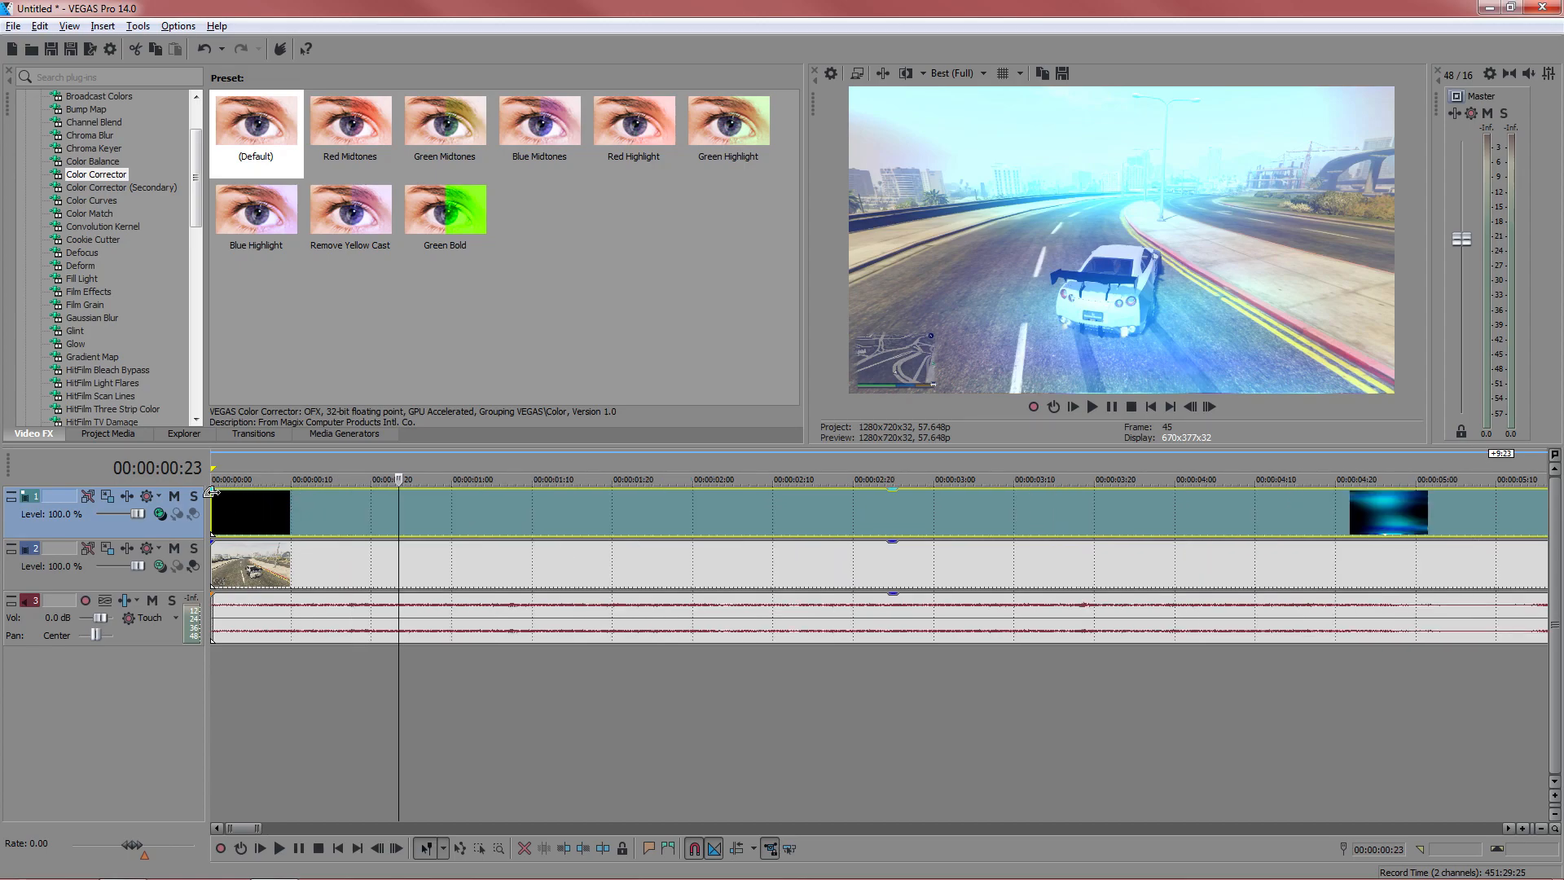
drag(214, 493, 506, 501)
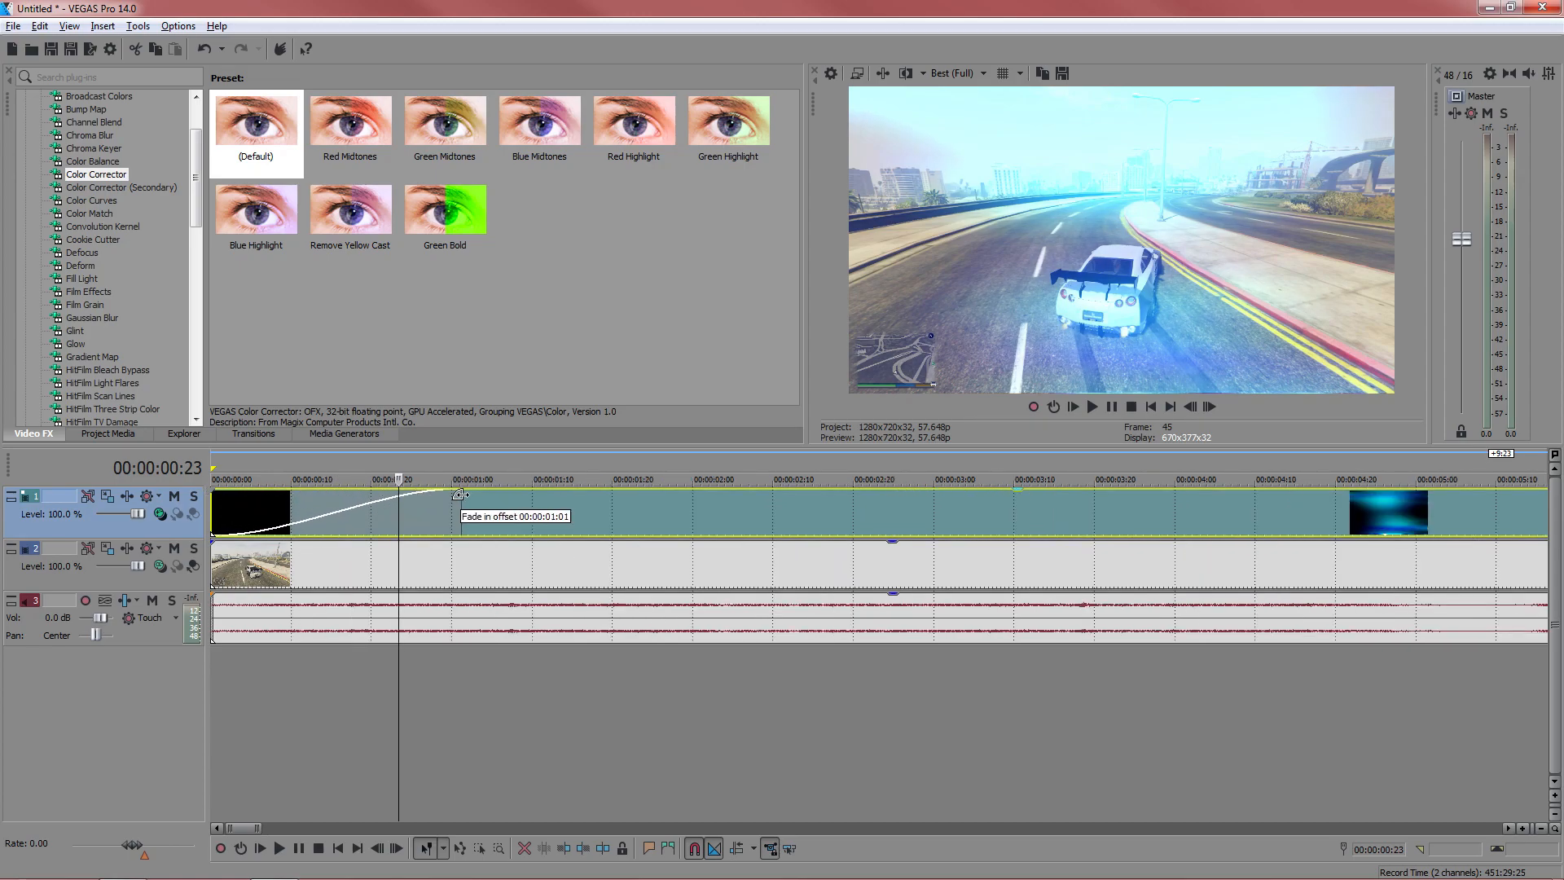
Step: Set the overlay's fade-in curve to the straight linear ramp
right_click(504, 494)
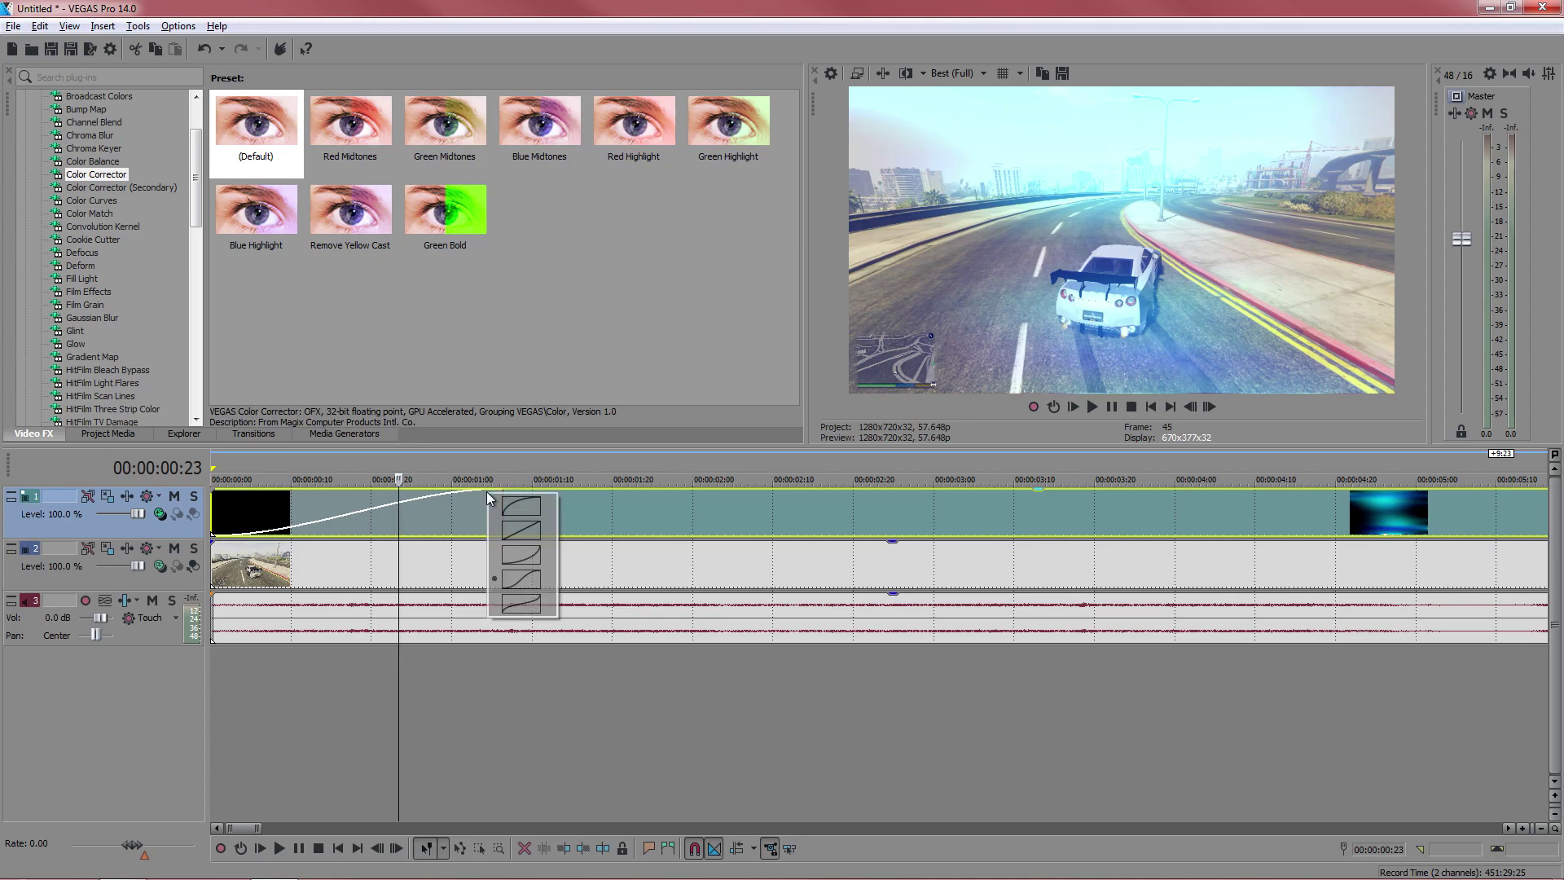
click(507, 534)
mouse_move(409, 501)
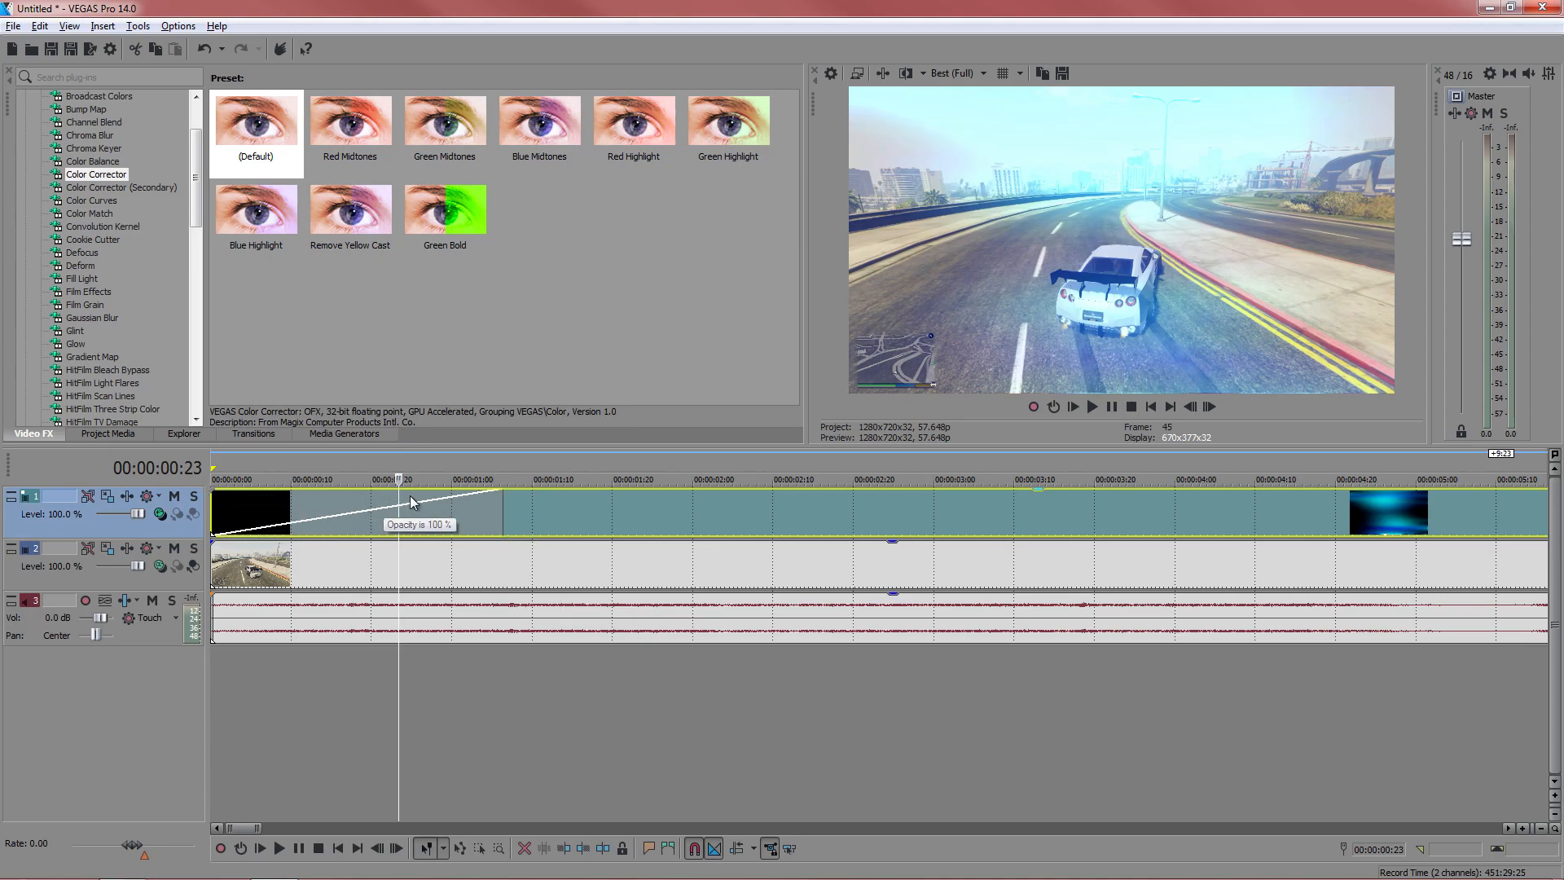
right_click(476, 493)
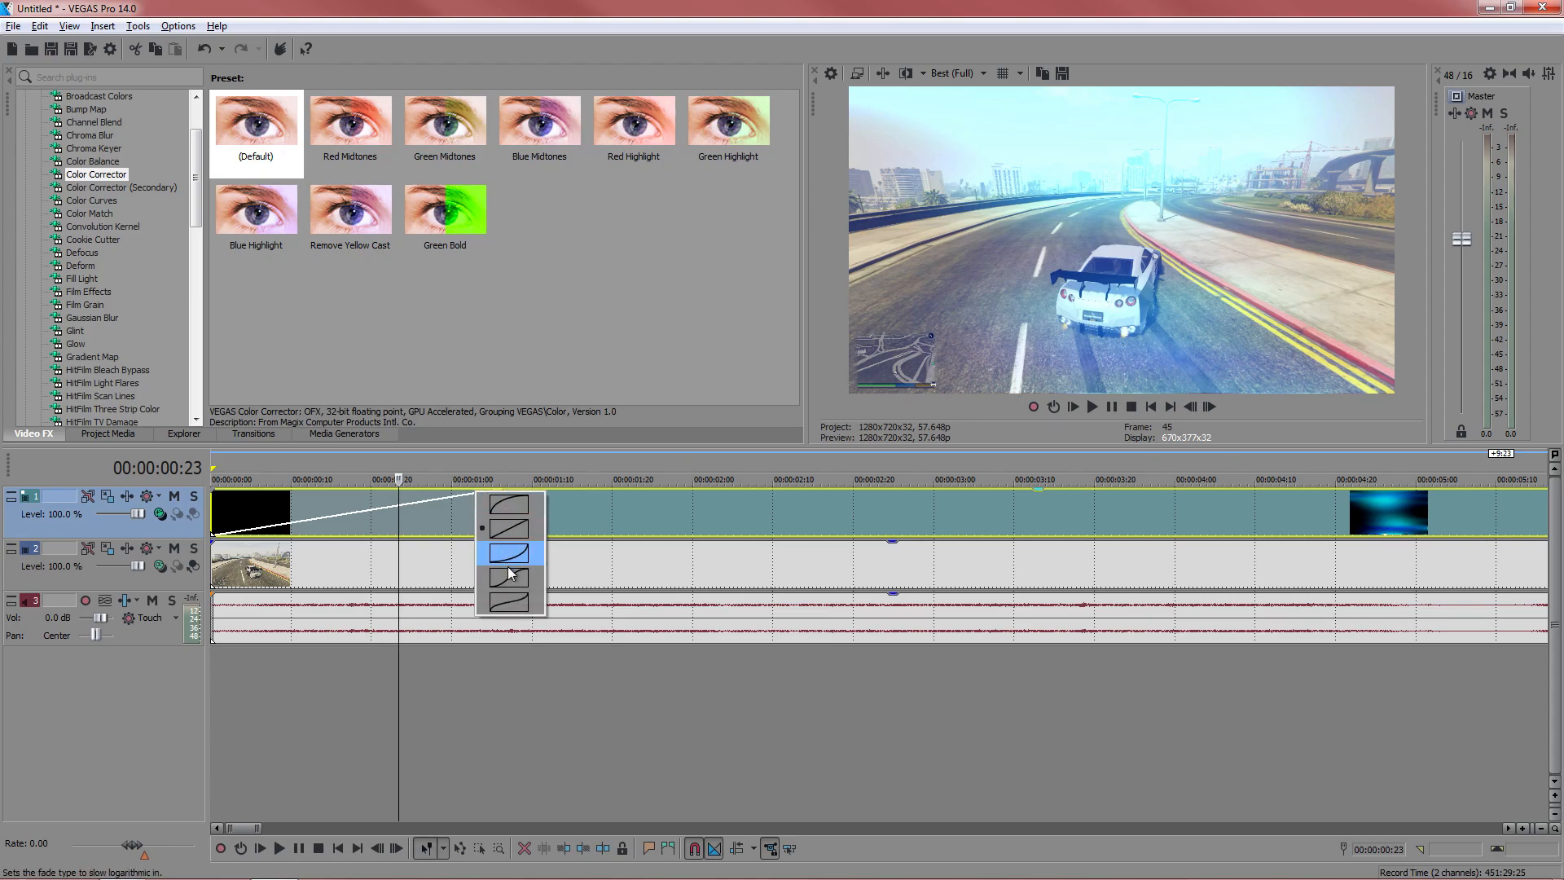
click(522, 523)
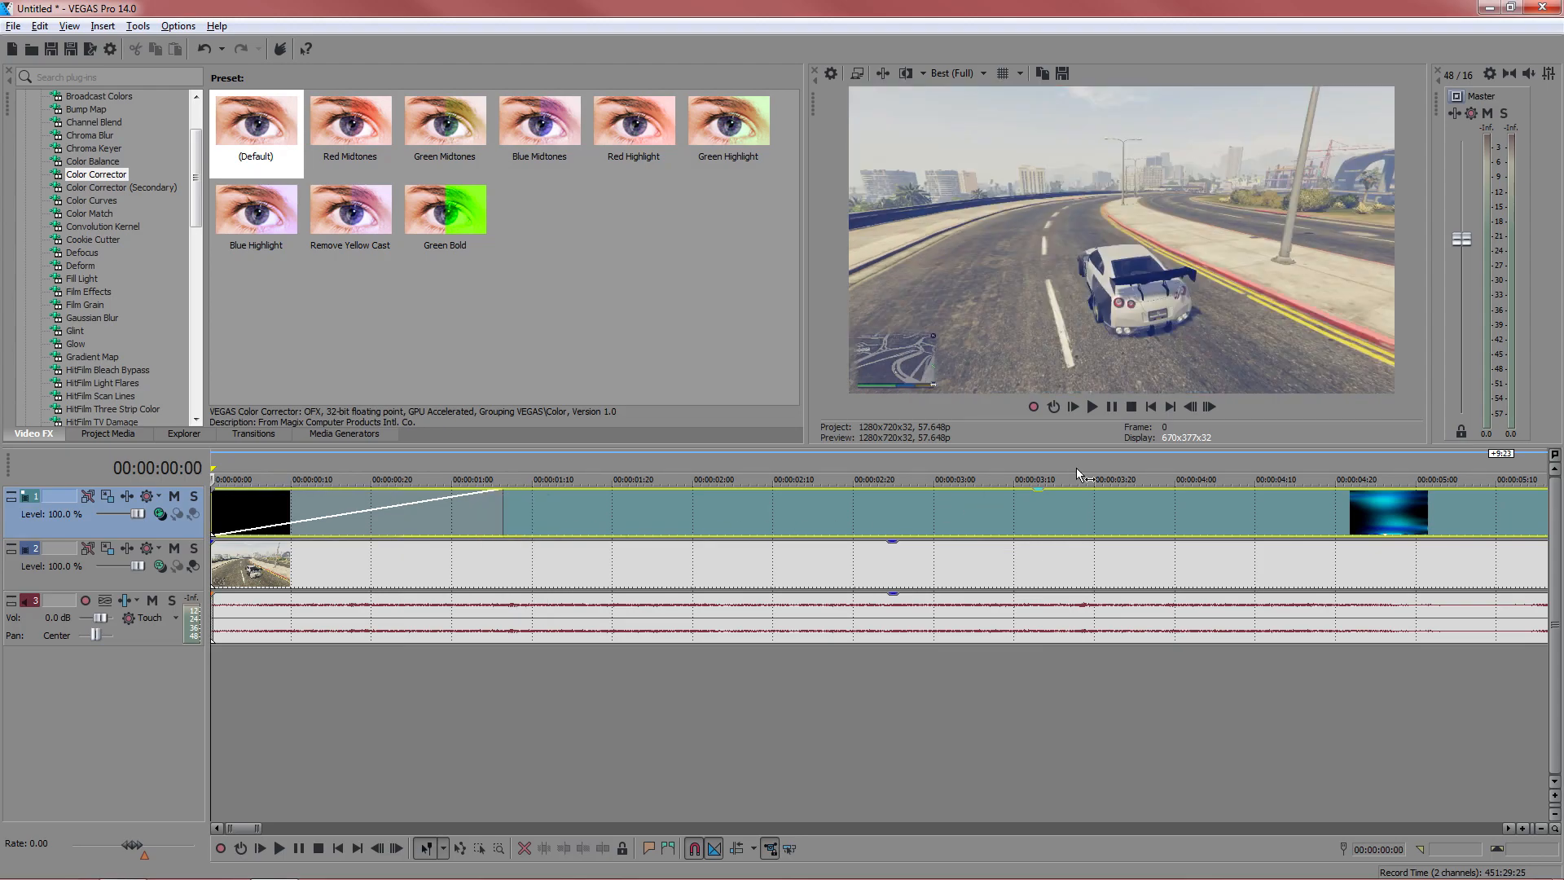
scroll(1077, 469, down, 4)
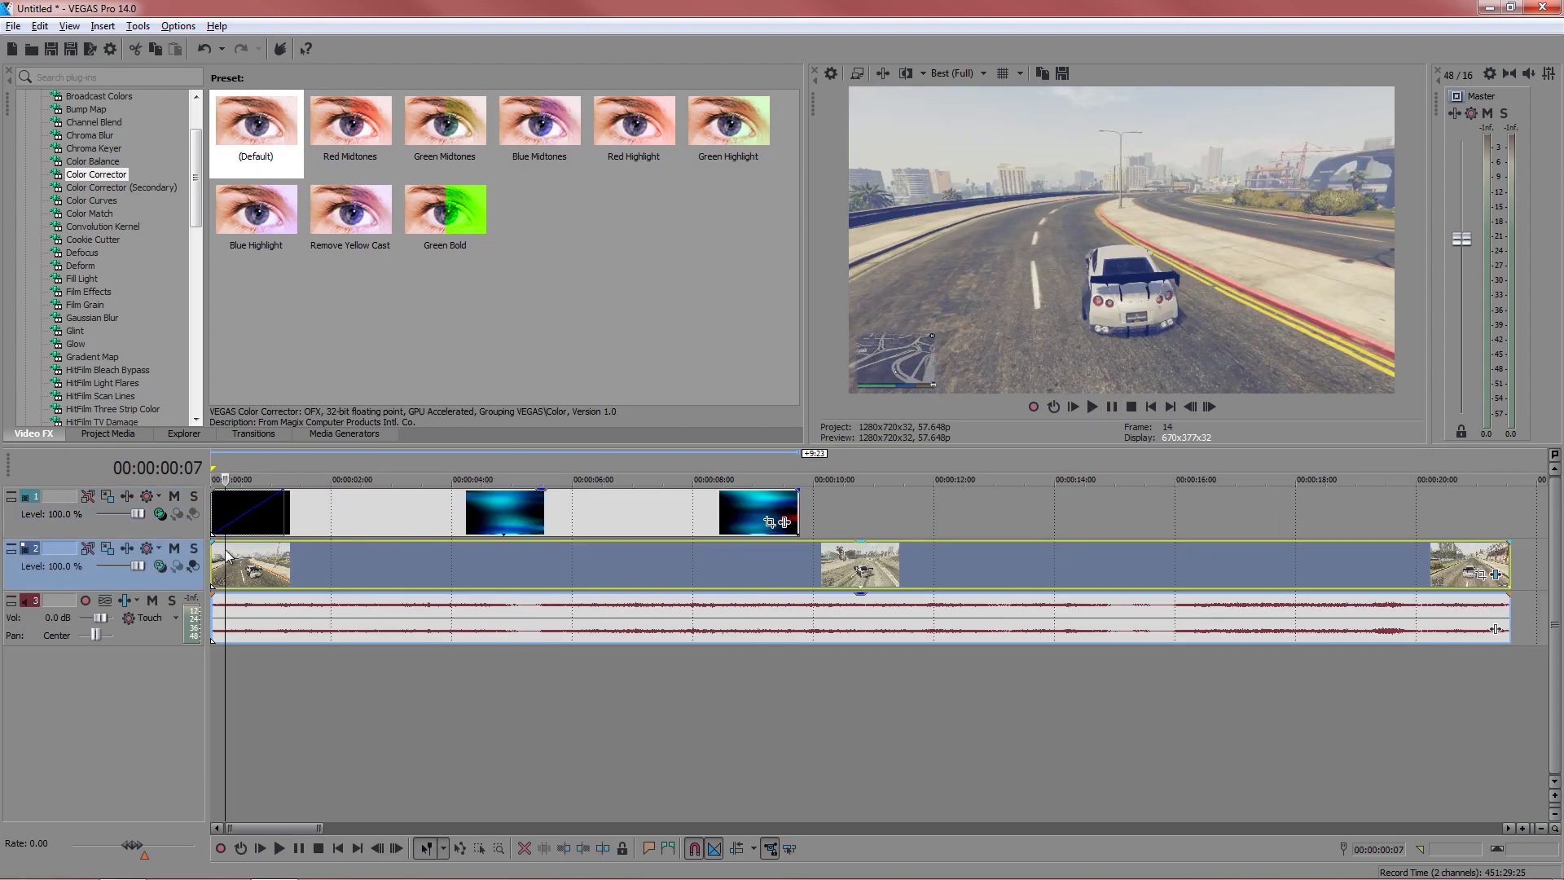
Step: Preview the edit and park the playhead at the overlay clip's final frames
click(234, 565)
key(space)
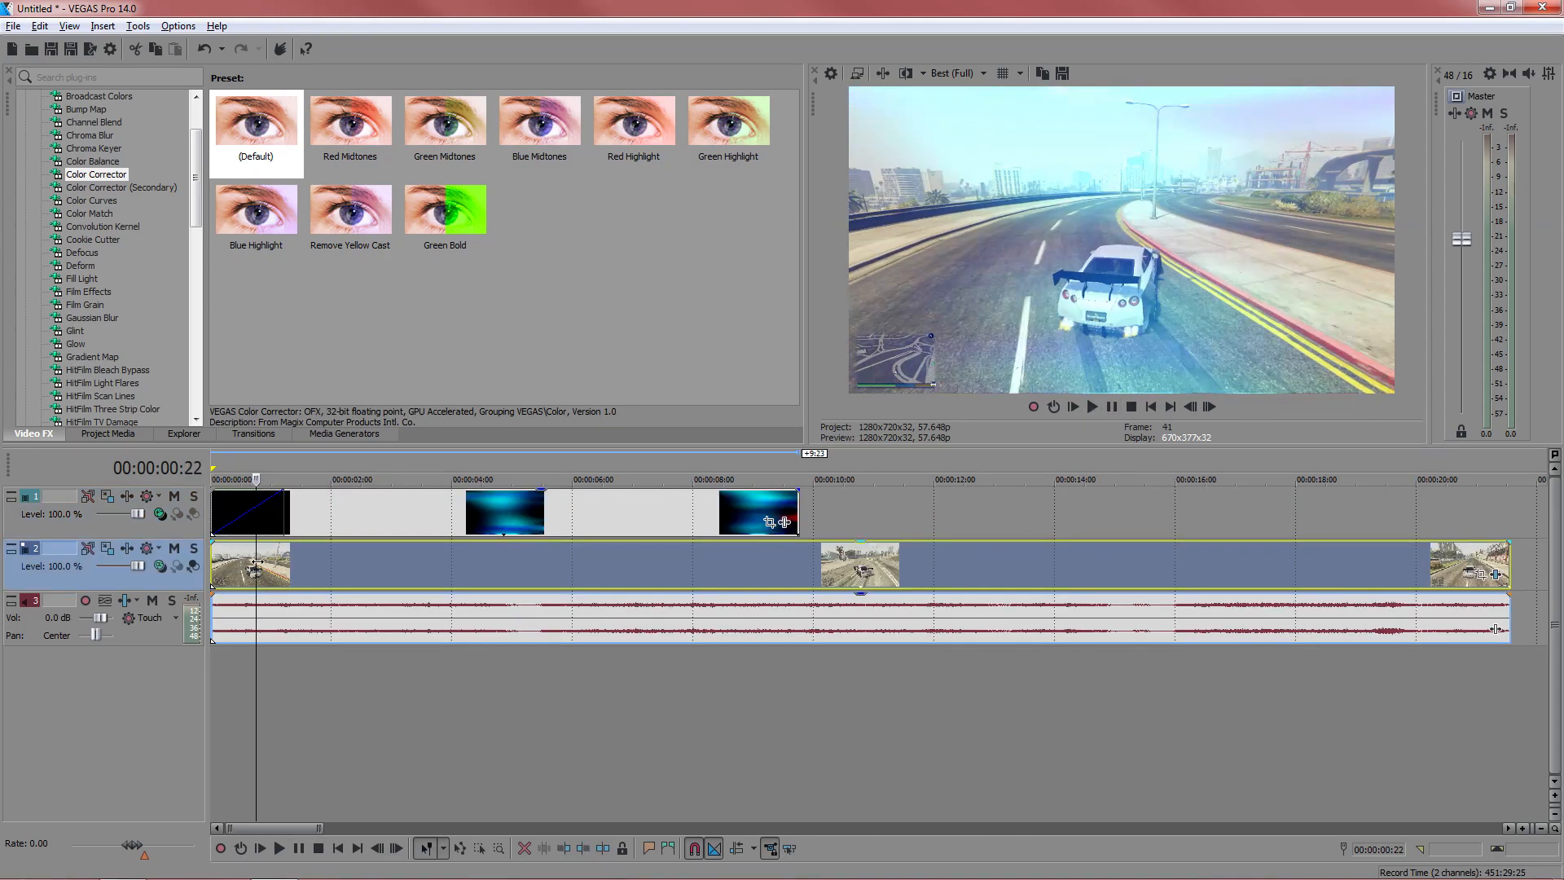
key(space)
key(space)
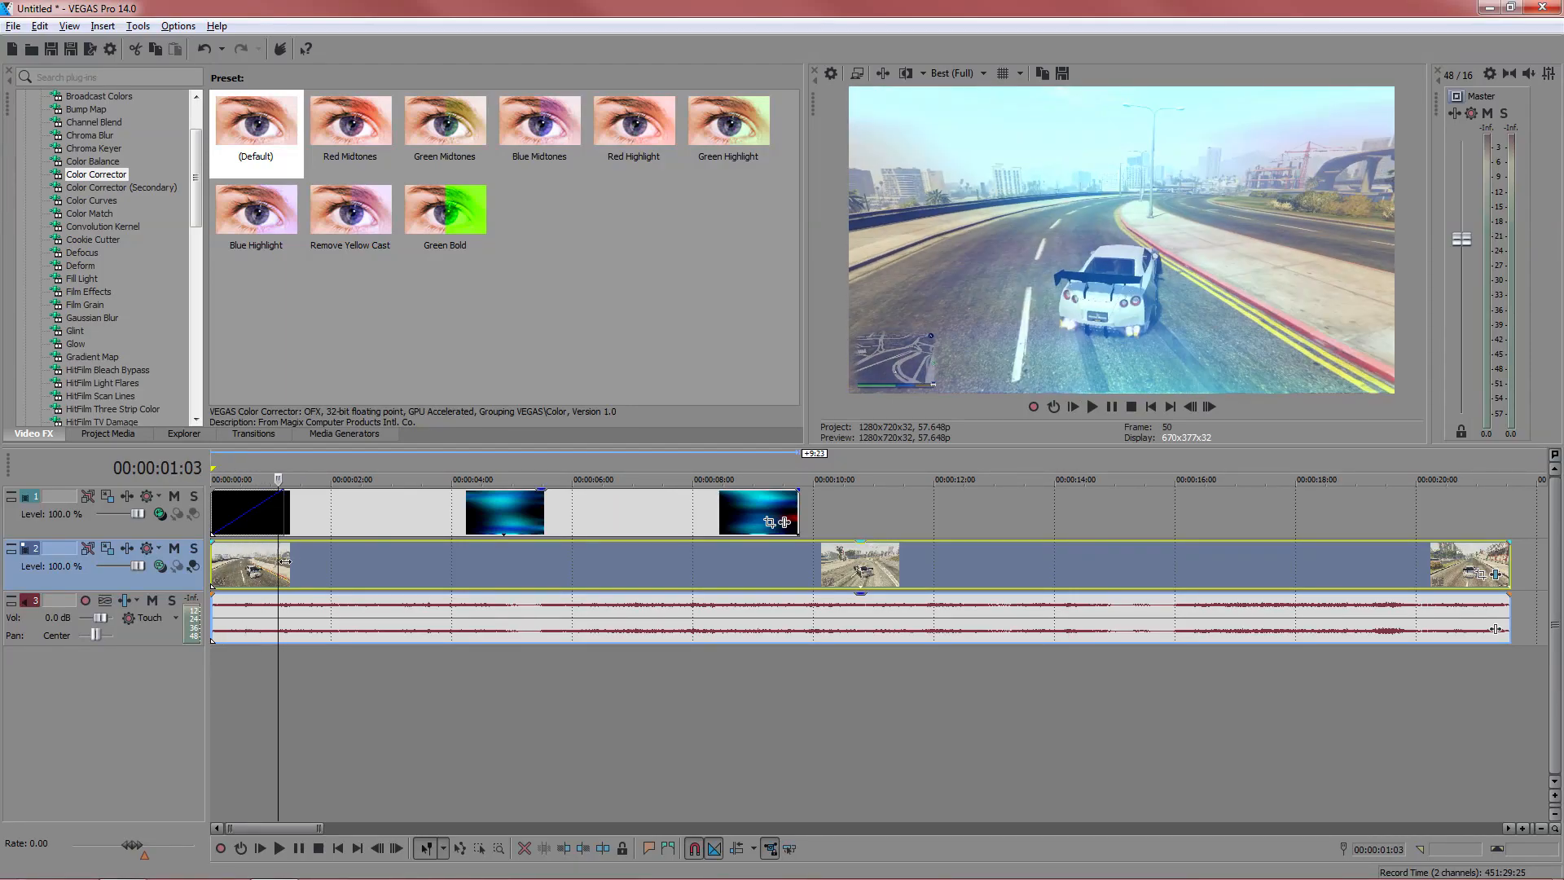
click(762, 507)
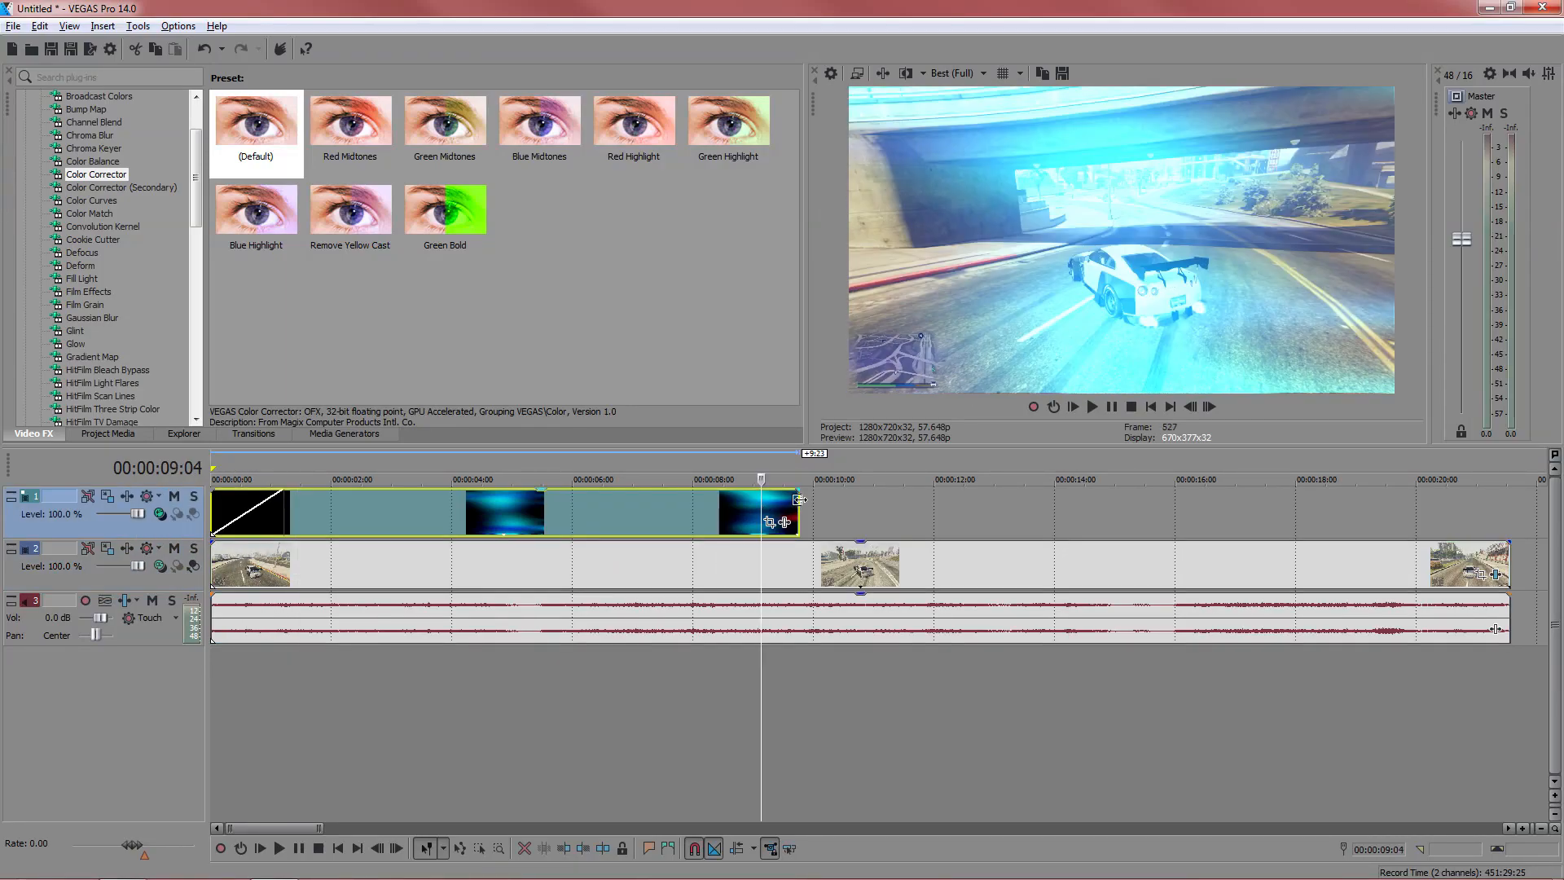
click(794, 501)
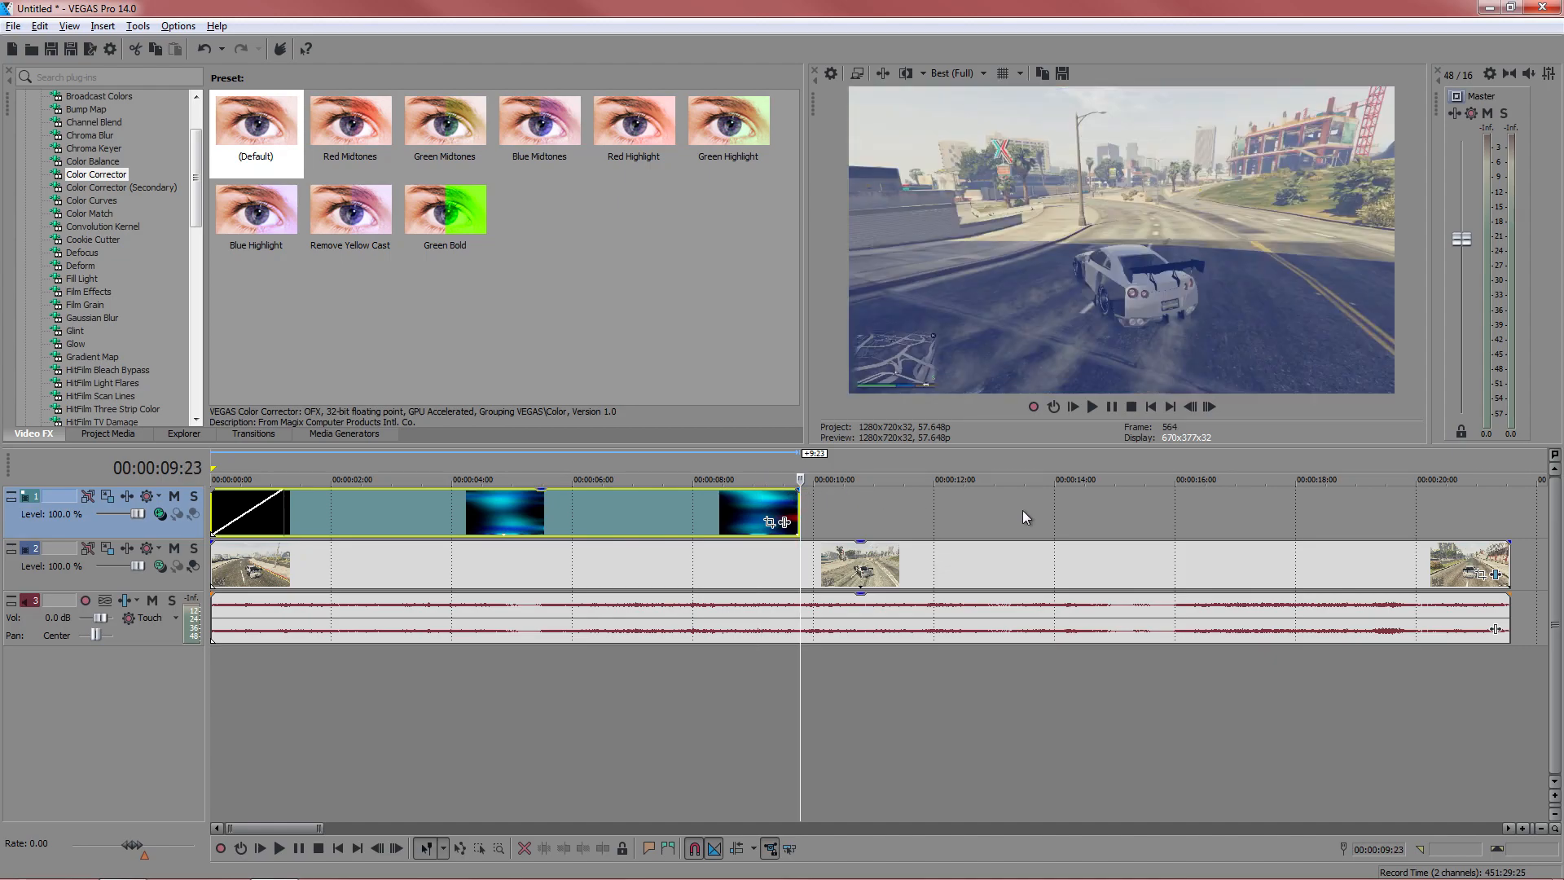
click(1208, 405)
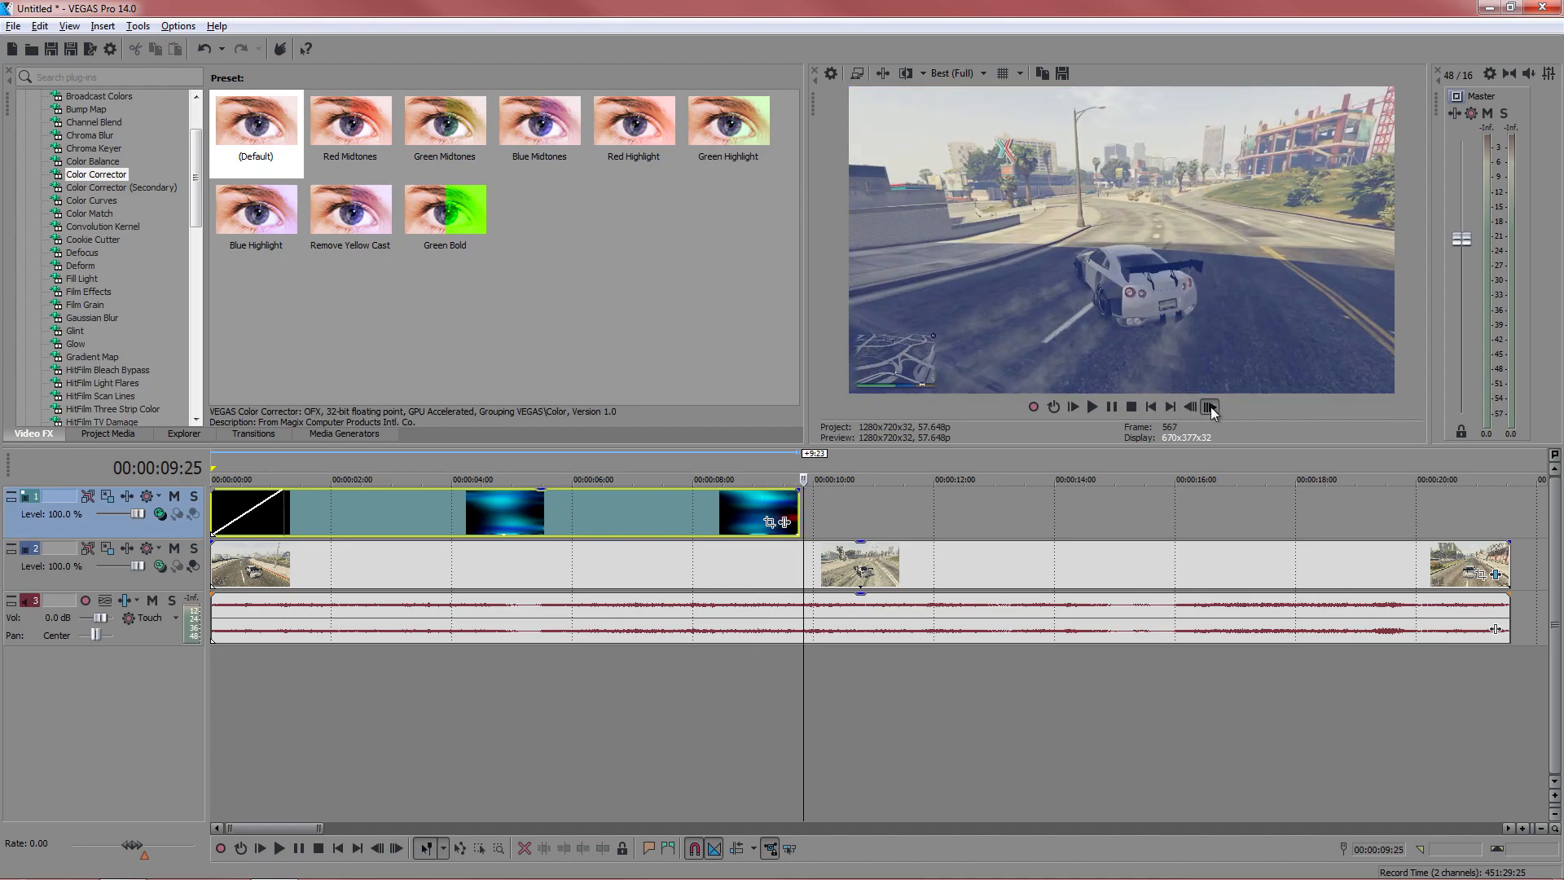
click(780, 510)
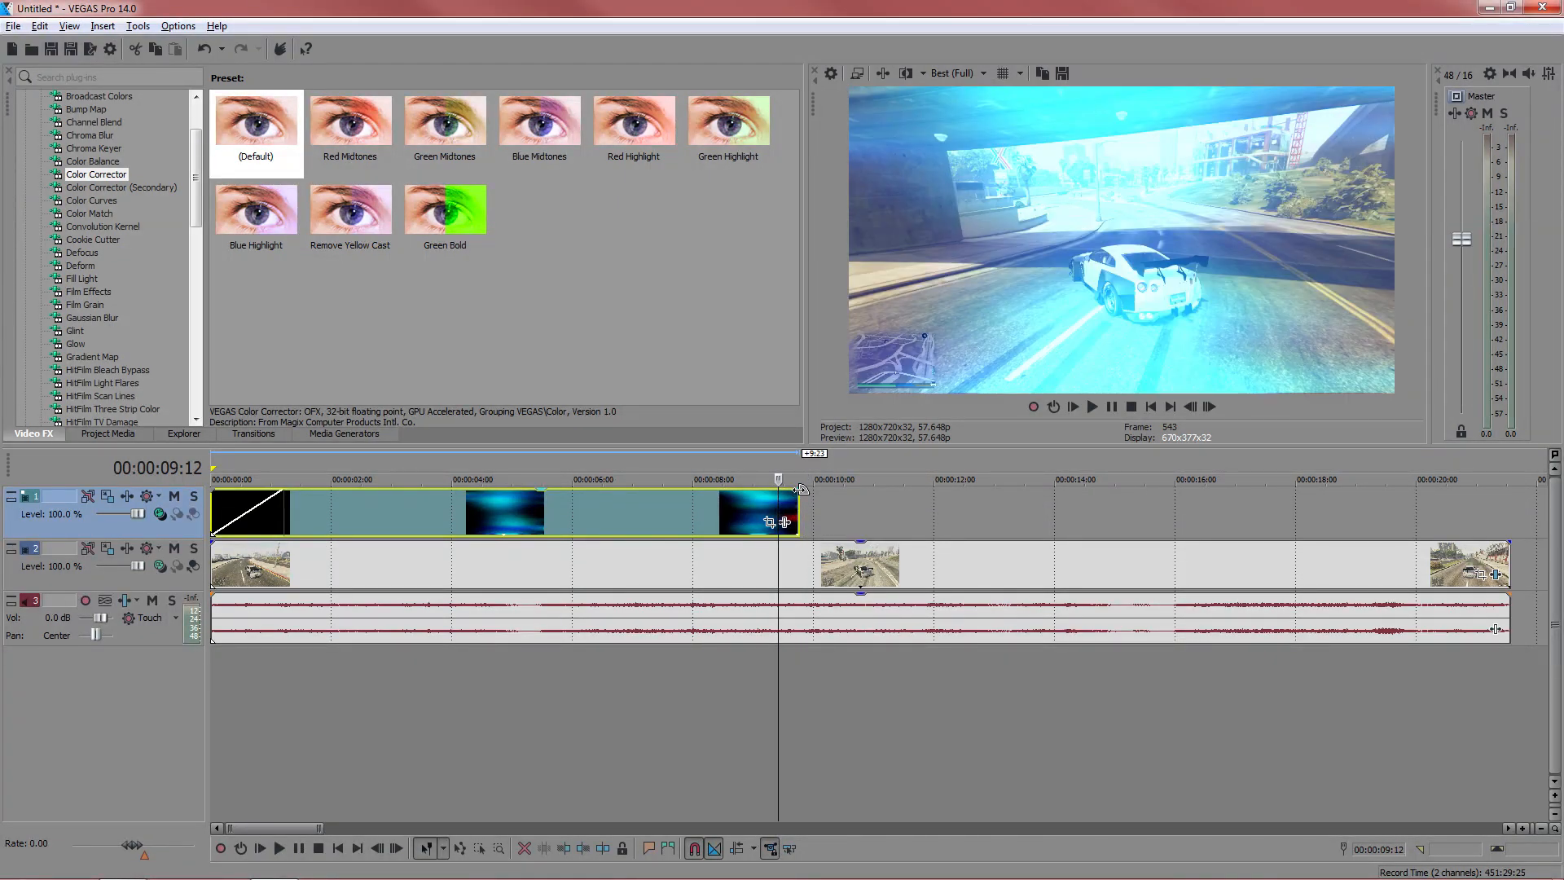
Step: Drag a fade-out onto the overlay's end and set its curve to linear
drag(798, 489, 765, 492)
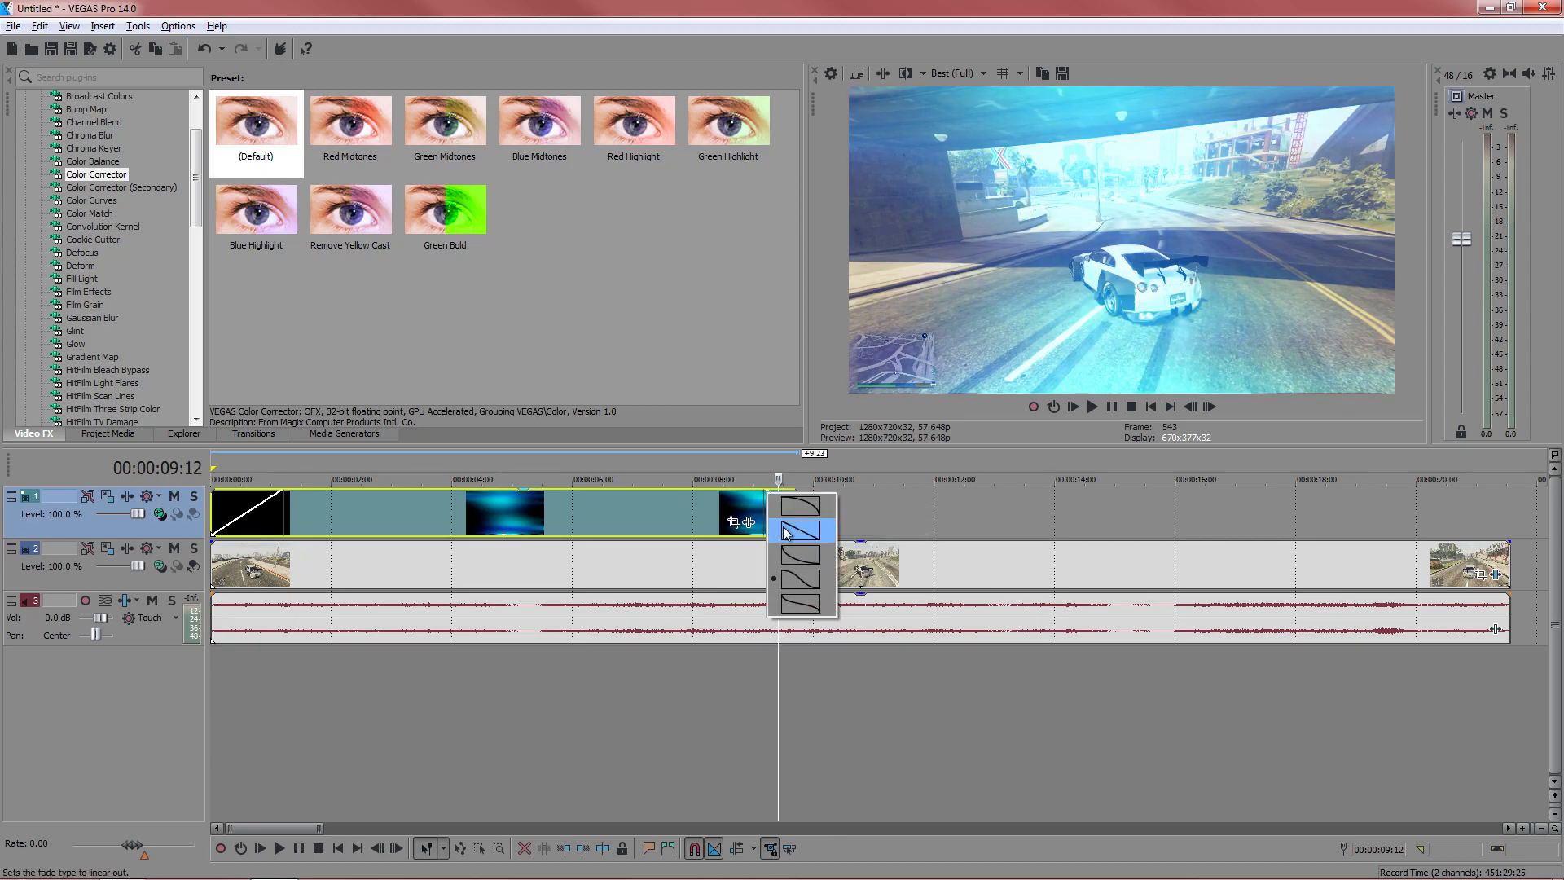
click(609, 513)
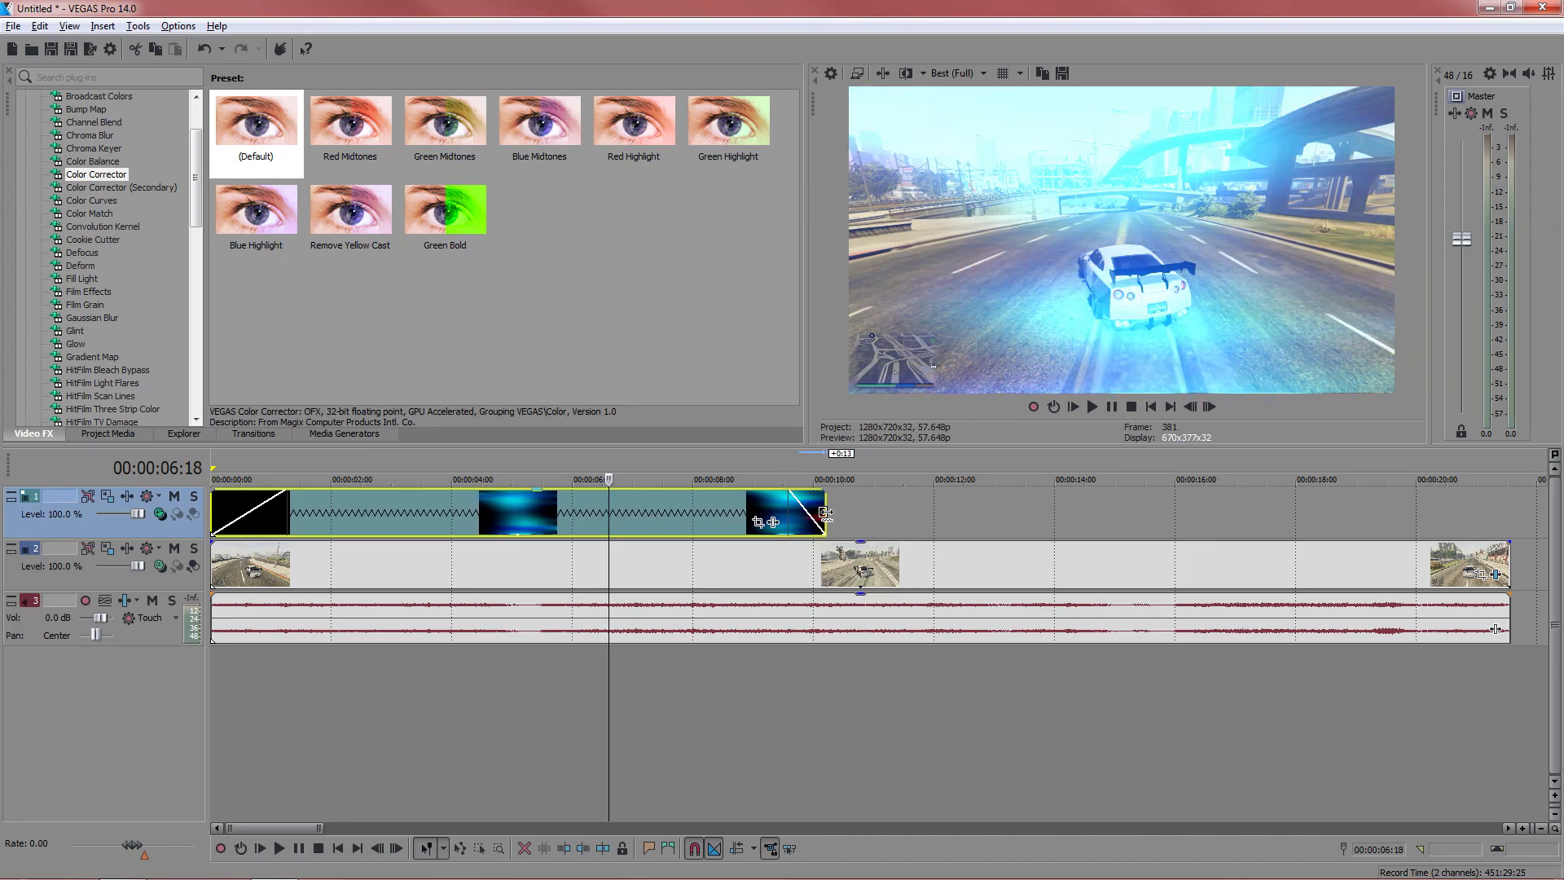
Step: Ctrl-stretch the overlay's right edge so it plays slower and longer, then scrub to check it
drag(741, 522, 931, 522)
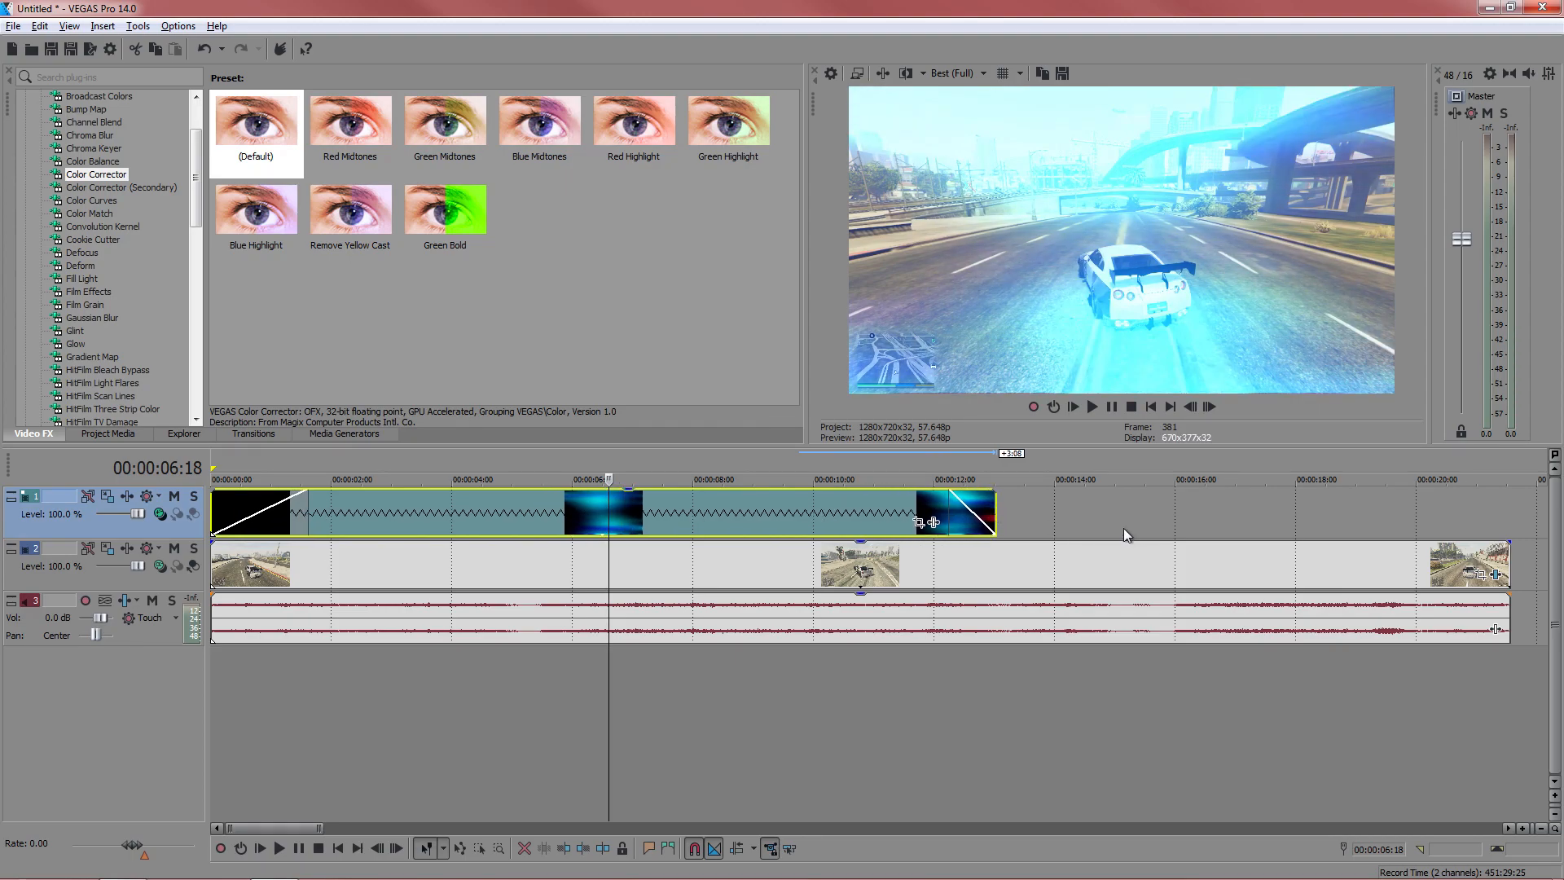
scroll(1007, 500, down, 2)
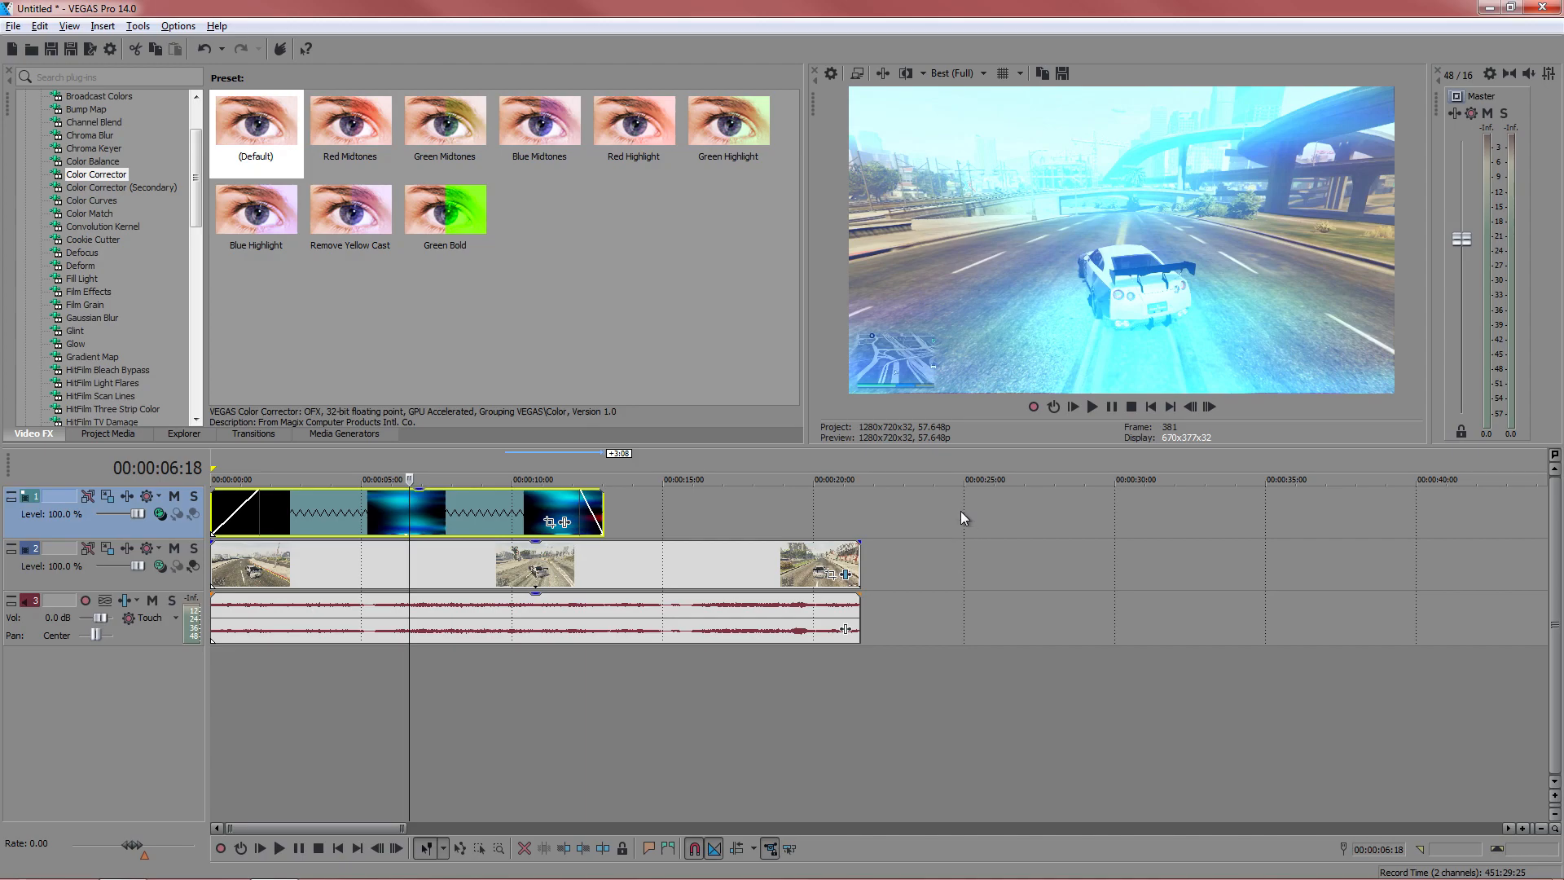
click(472, 519)
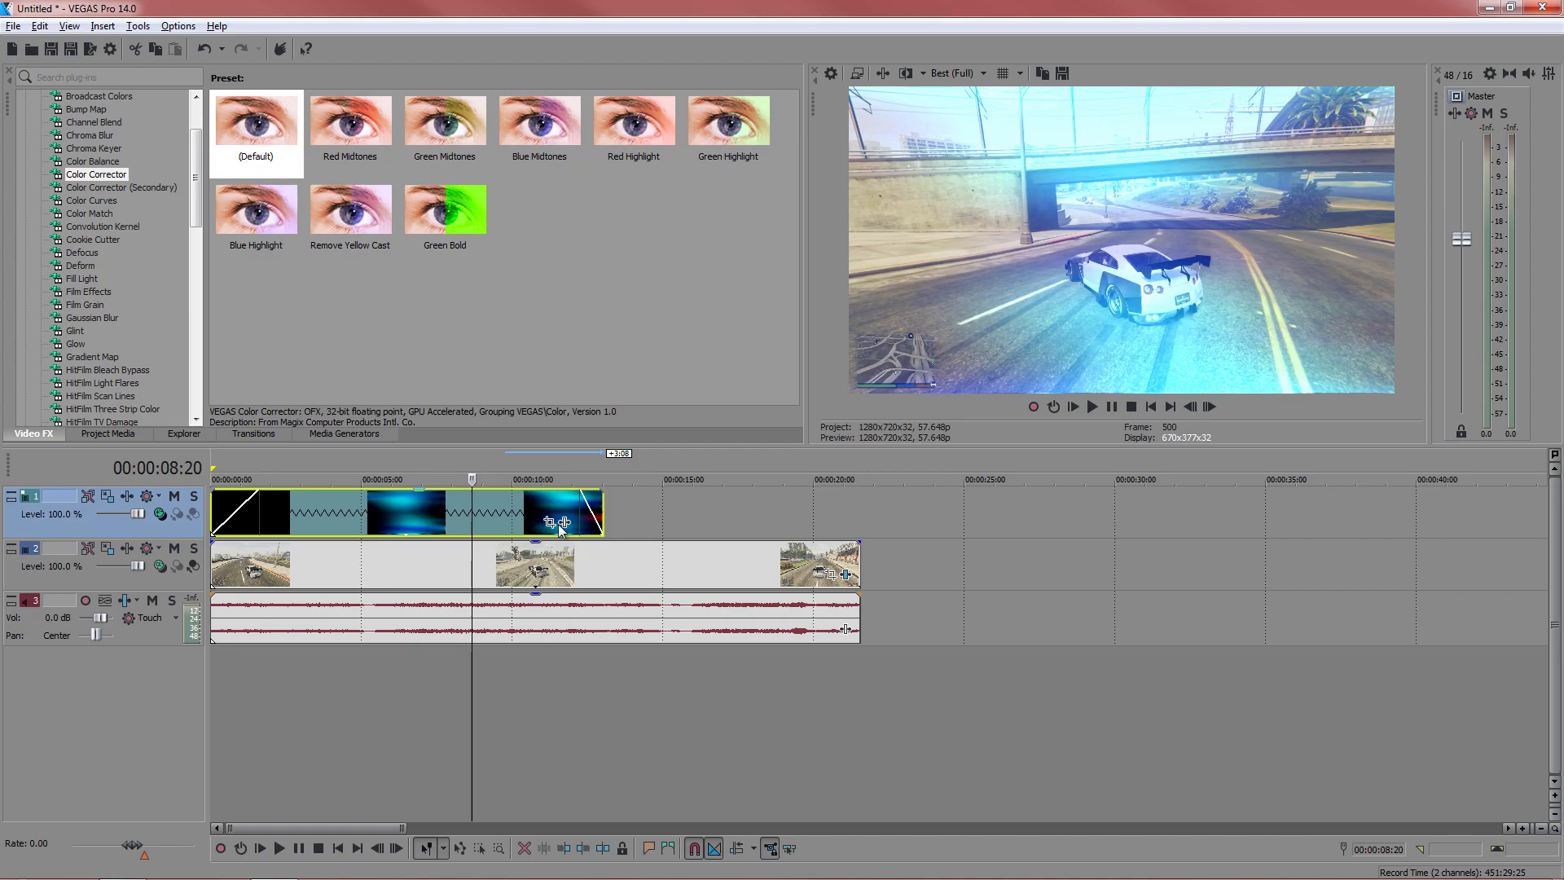
scroll(559, 524, up, 2)
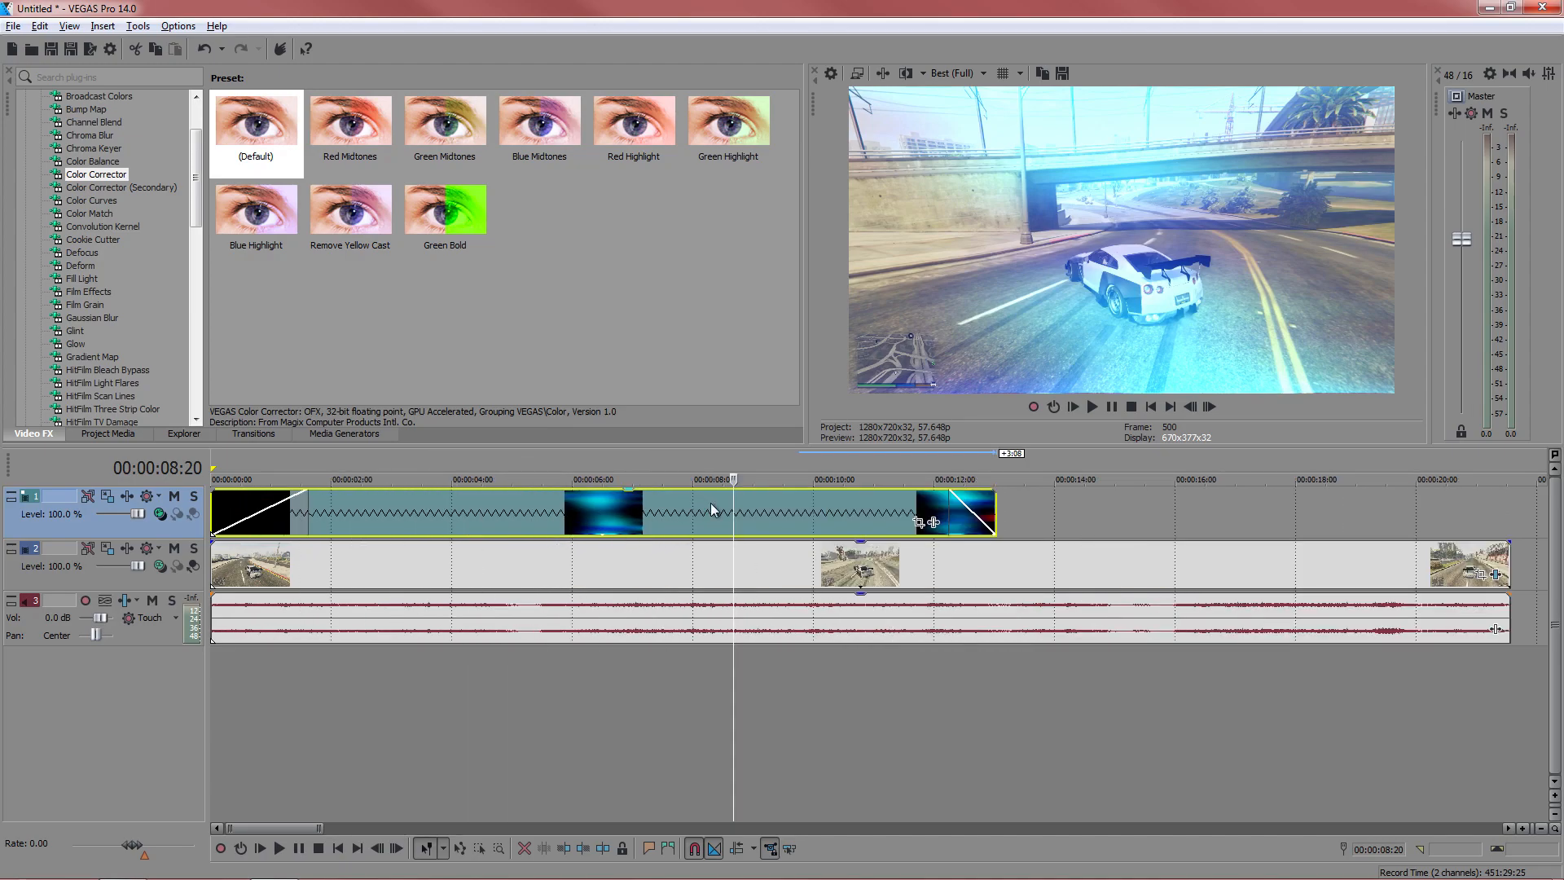
mouse_move(734, 509)
mouse_down()
mouse_move(531, 518)
mouse_move(597, 514)
mouse_up()
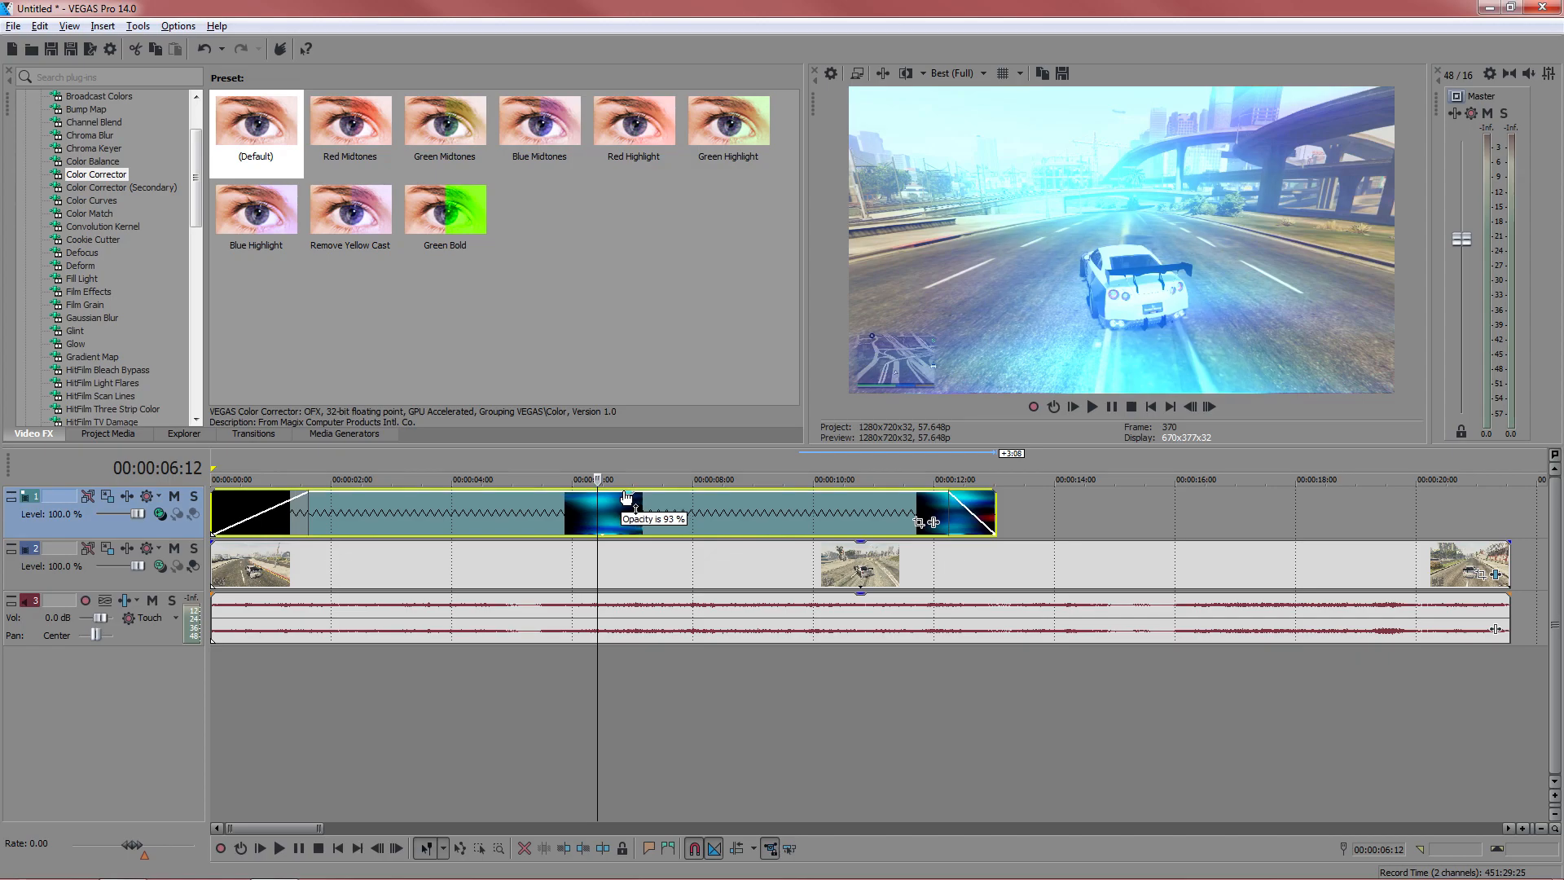
Step: Pull the overlay's opacity envelope down to roughly 27%
mouse_move(633, 495)
mouse_down()
mouse_move(583, 503)
mouse_move(616, 502)
mouse_up()
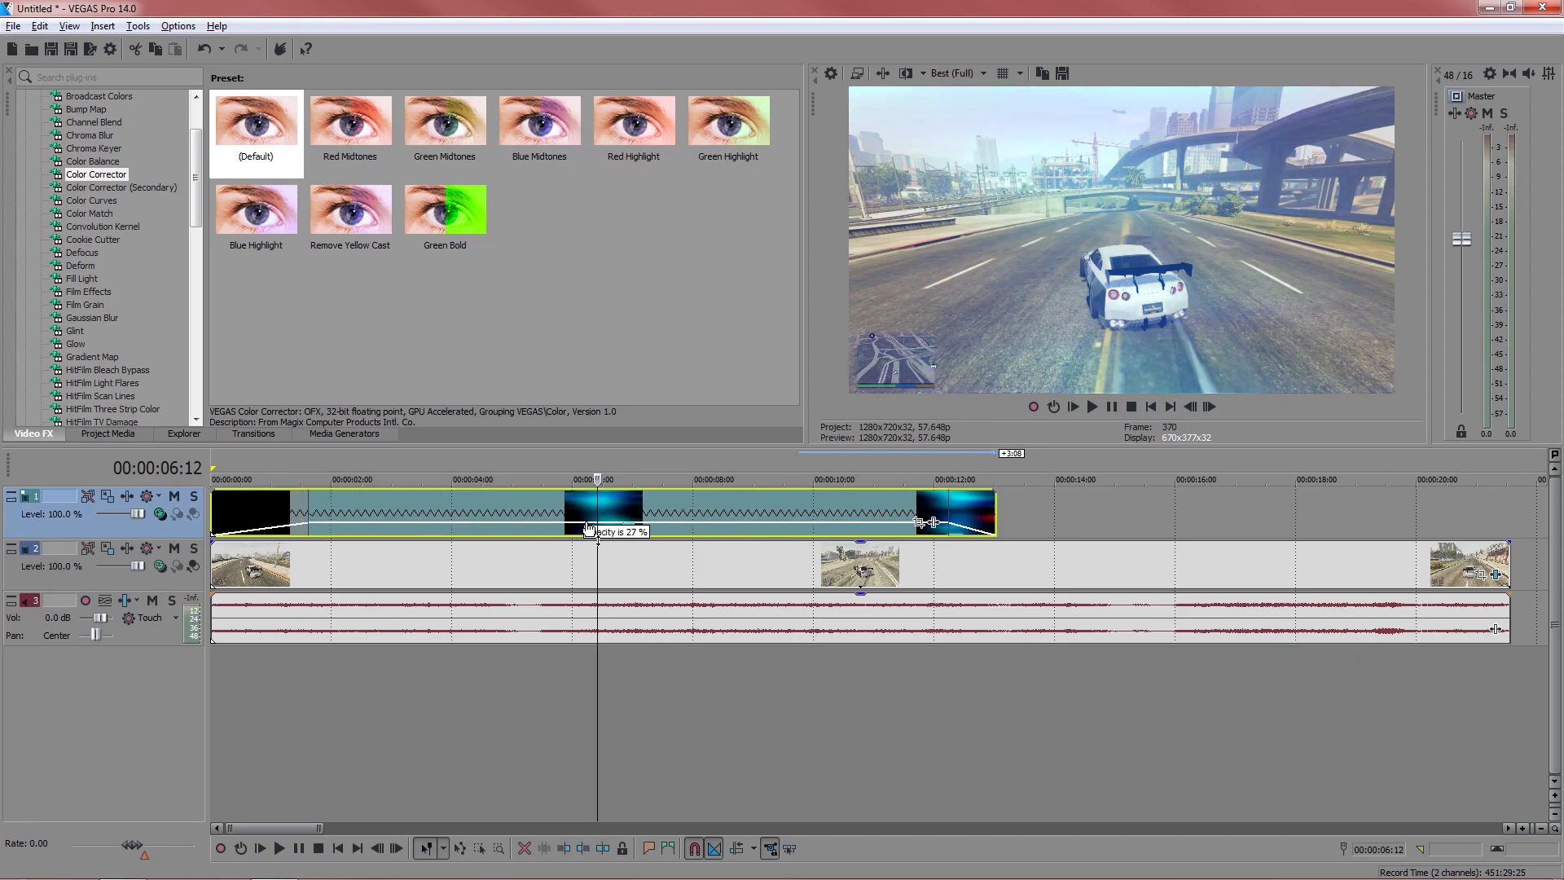
scroll(615, 501, down, 3)
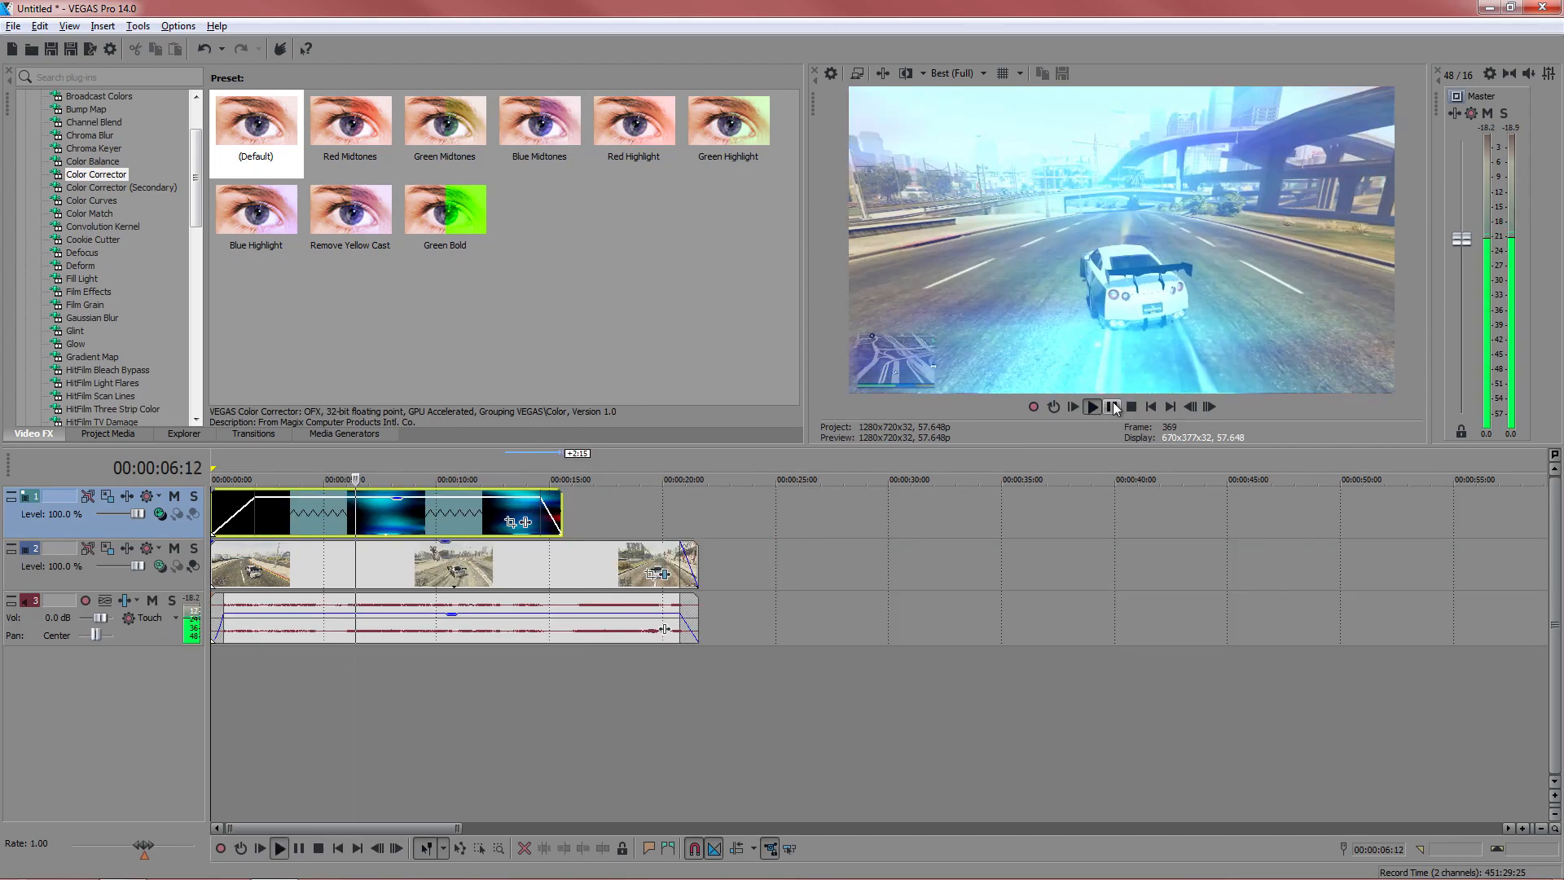
Step: Stretch the overlay out to the gameplay clip's end and reshape its fade-out length
click(1092, 405)
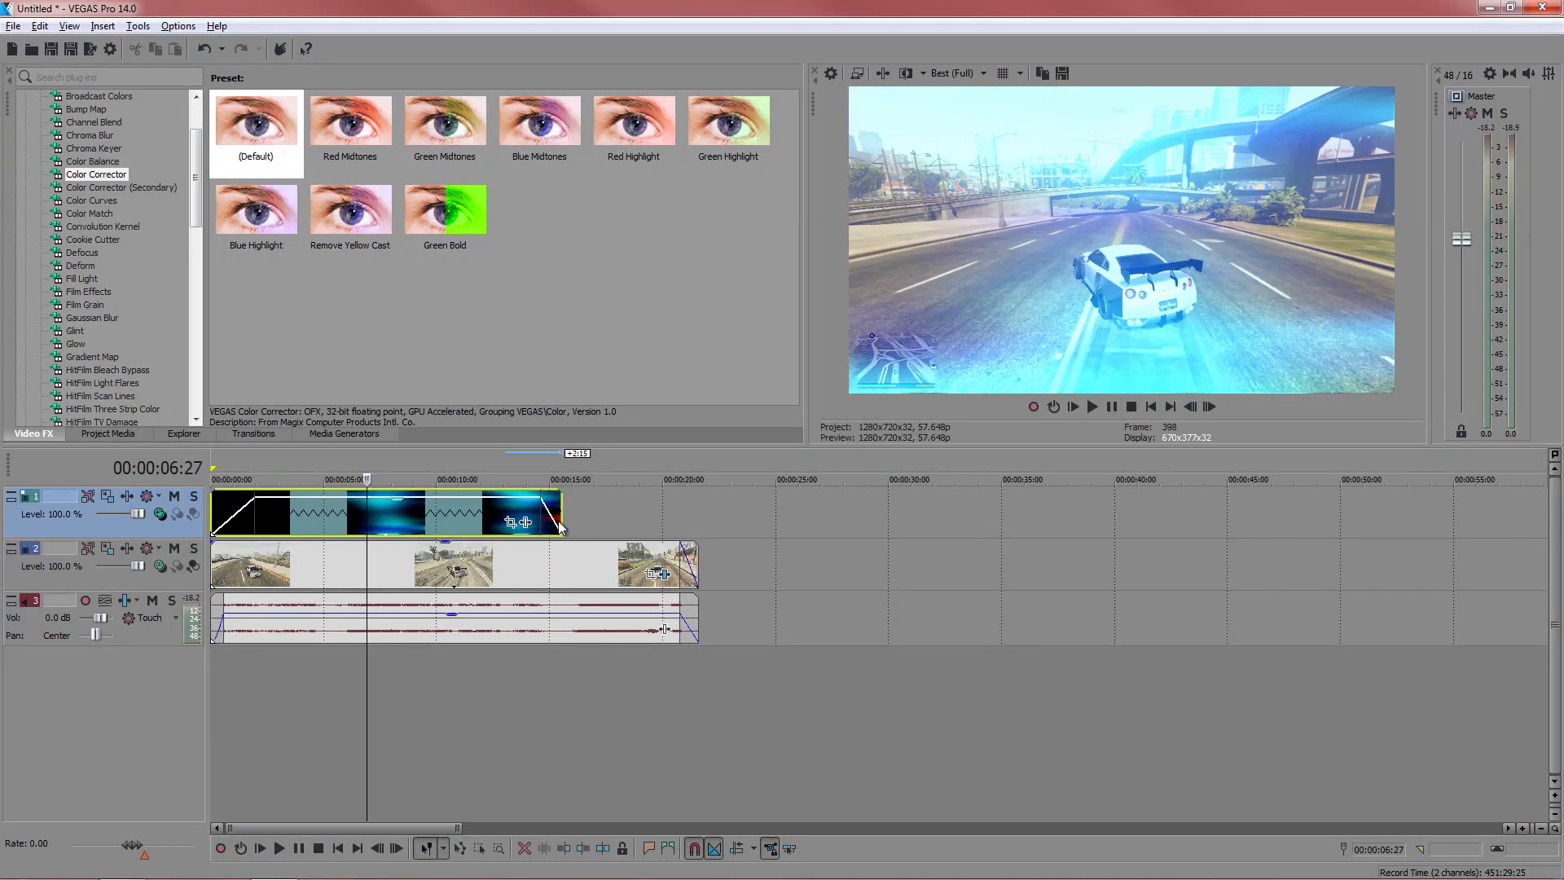
drag(556, 521, 692, 523)
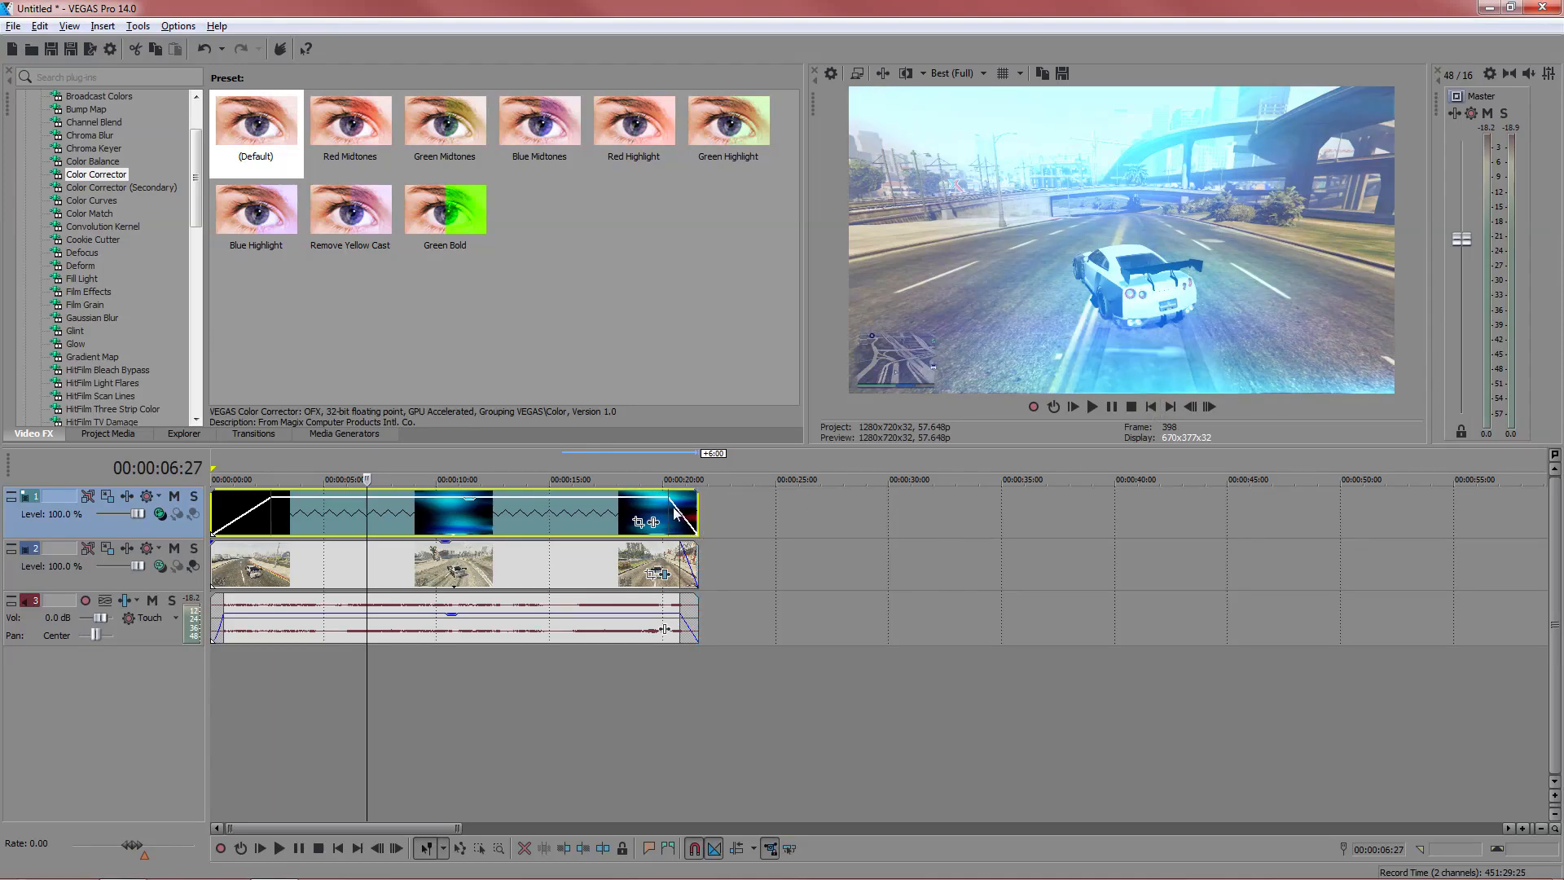
drag(675, 500, 645, 499)
Step: Play the project from the start to review, then stop inside the overlay clip
click(1150, 408)
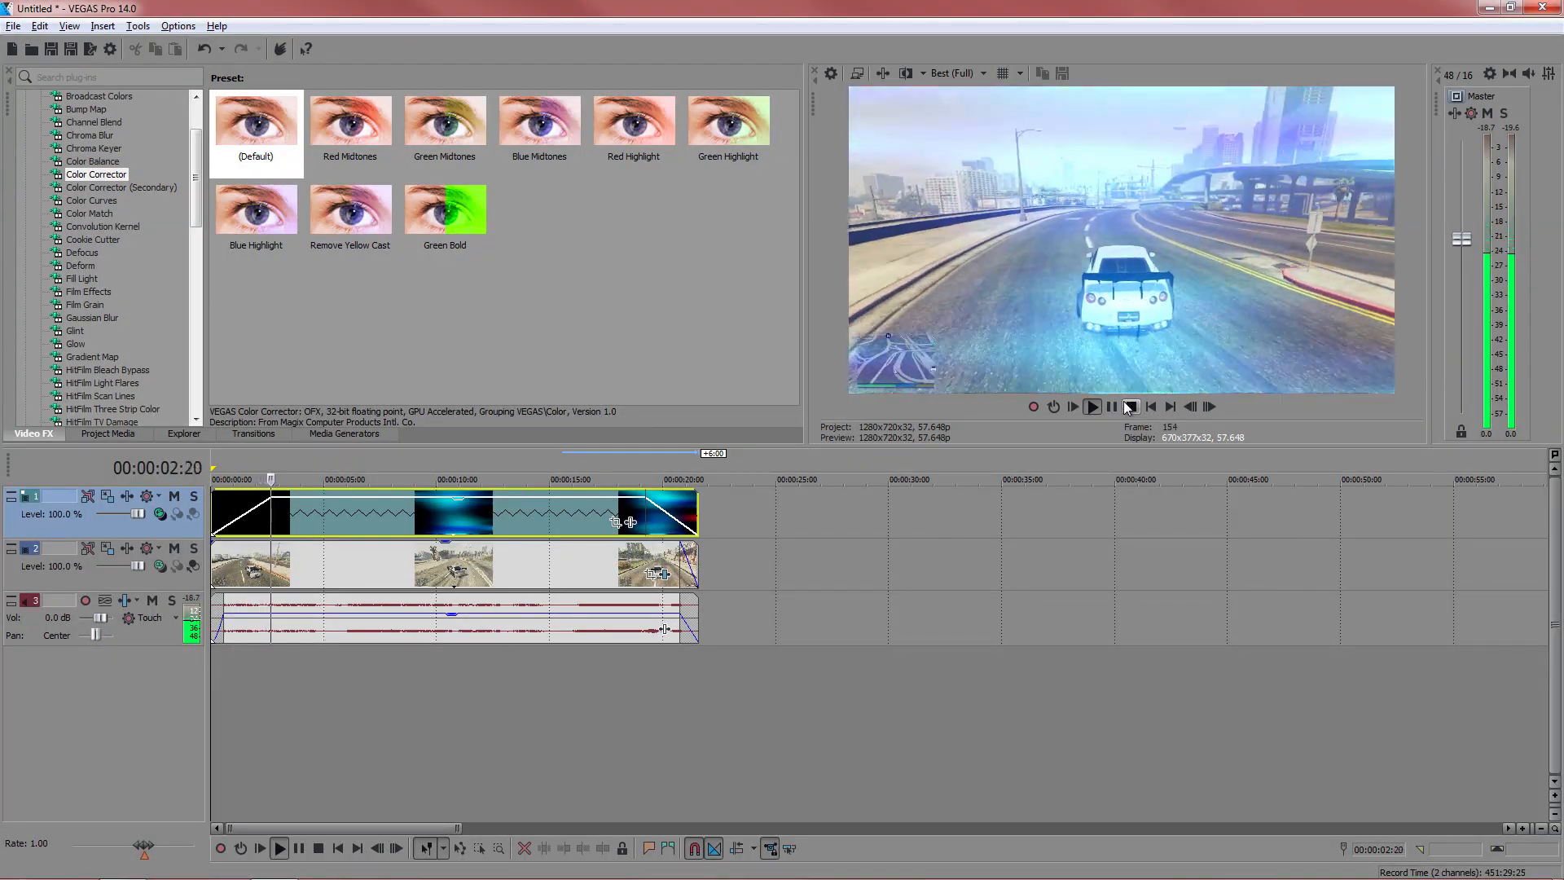
click(1133, 406)
click(321, 516)
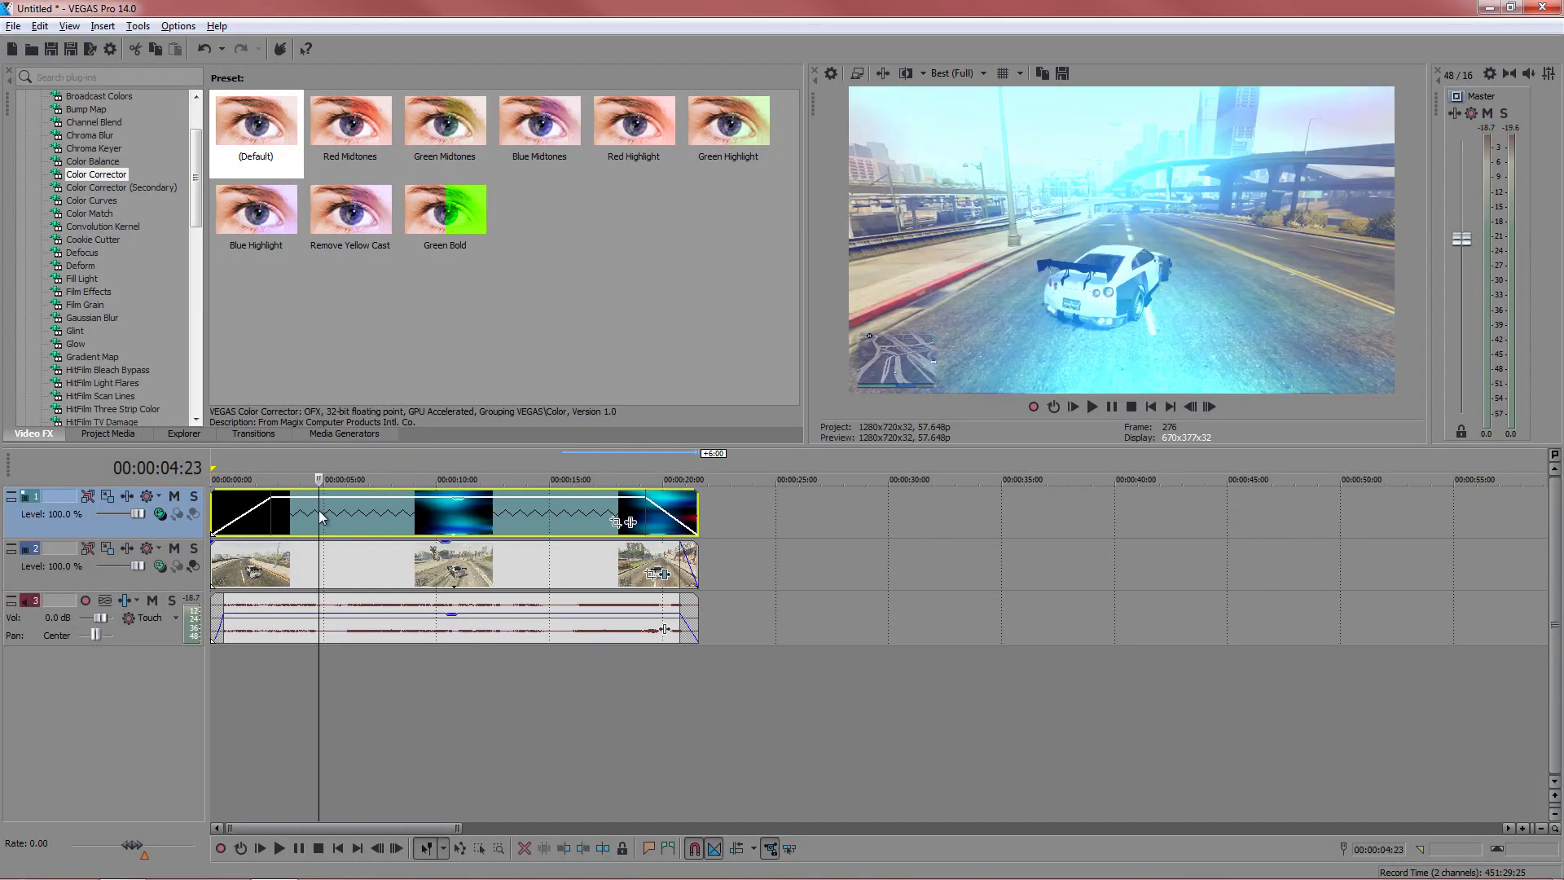